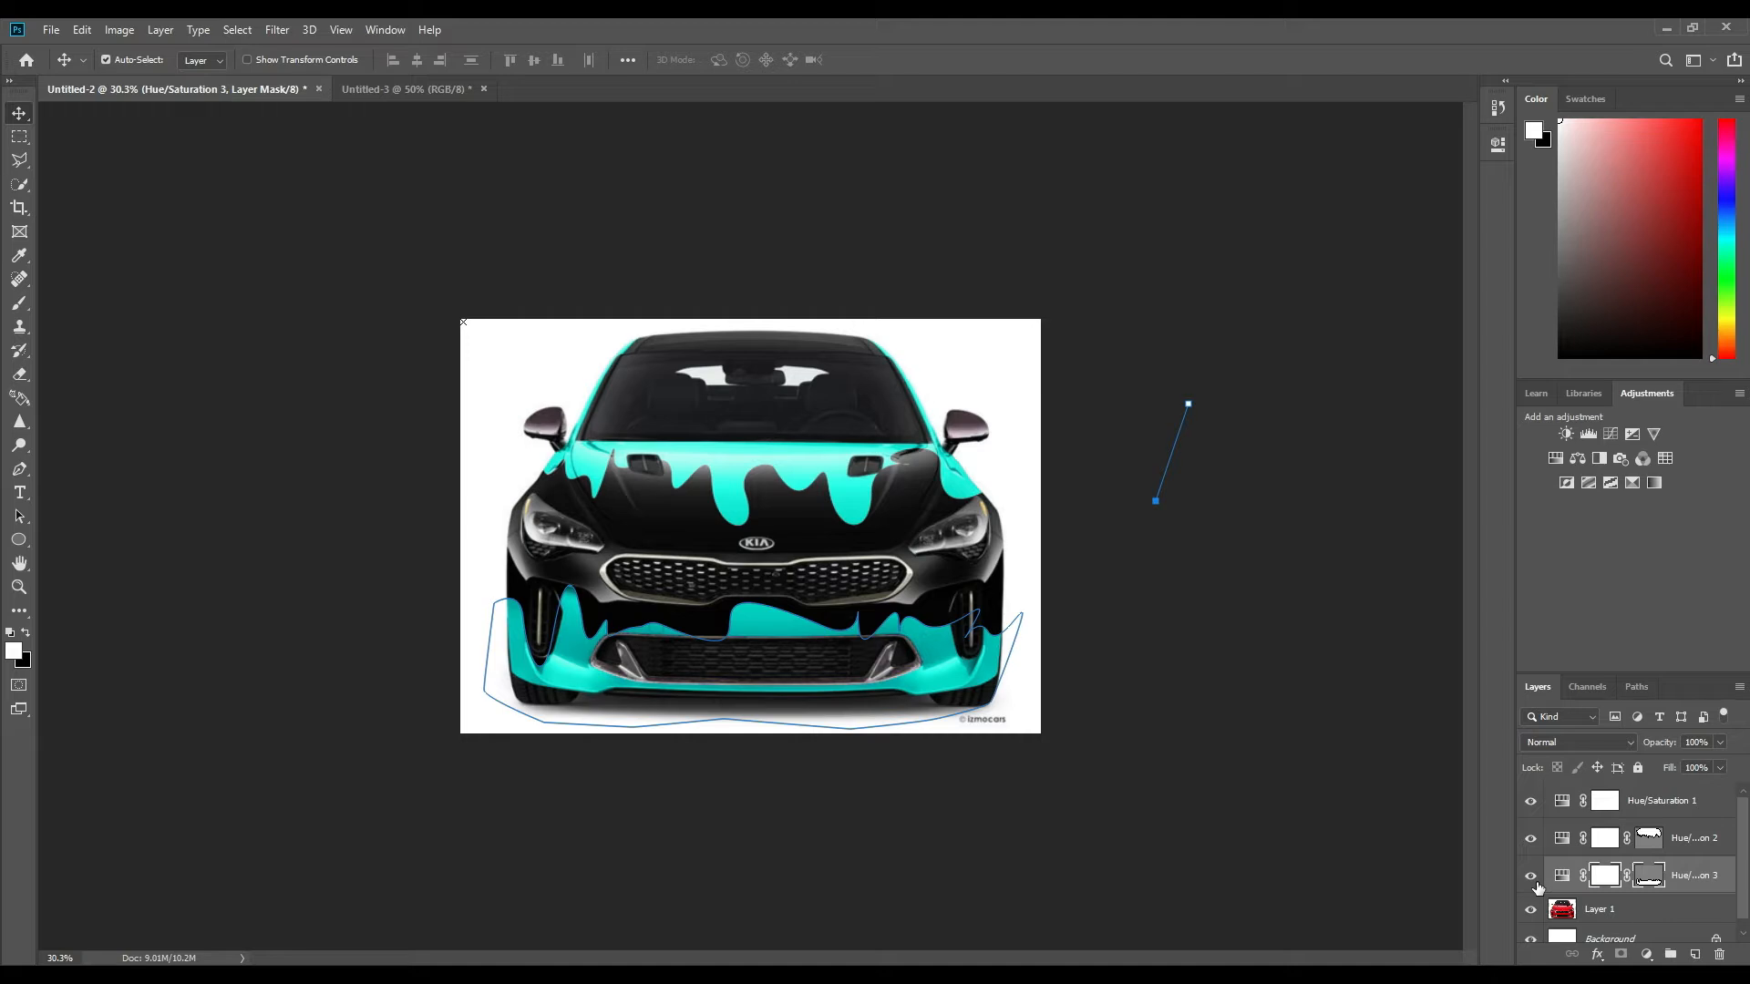
Hide the three Hue/Saturation layers and show them again one by one to compare the car's original and recolored paint.
drag(1534, 878, 1532, 805)
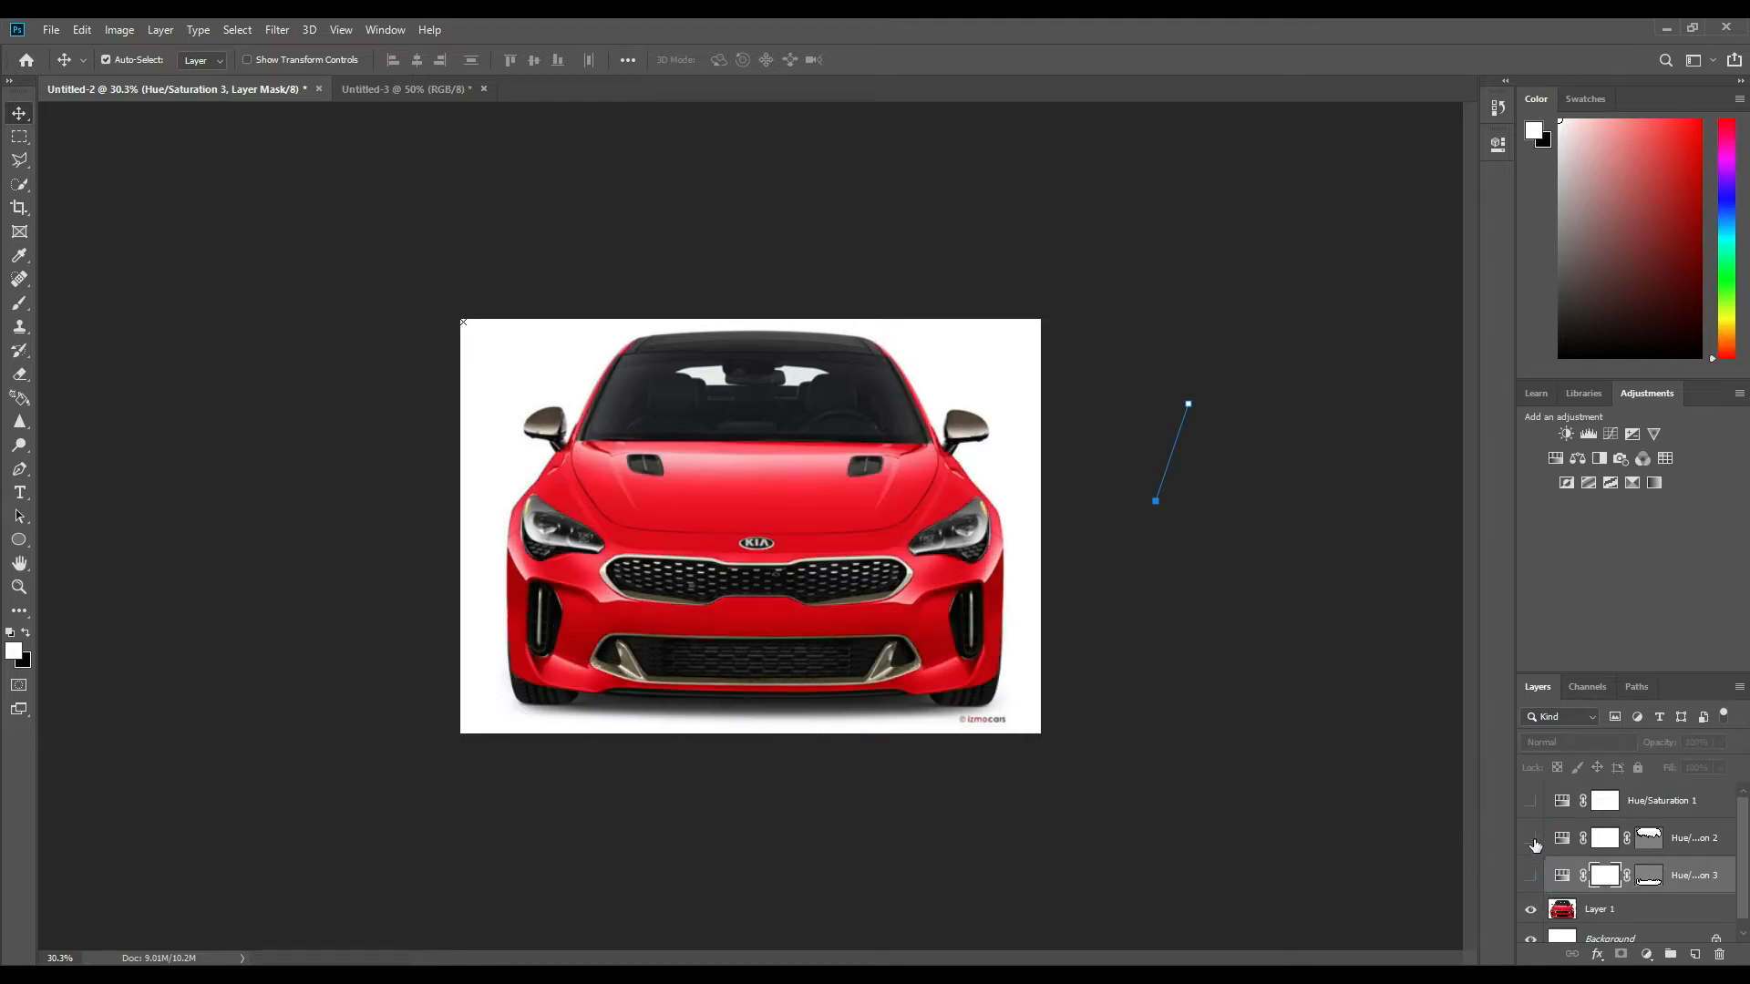
click(1533, 802)
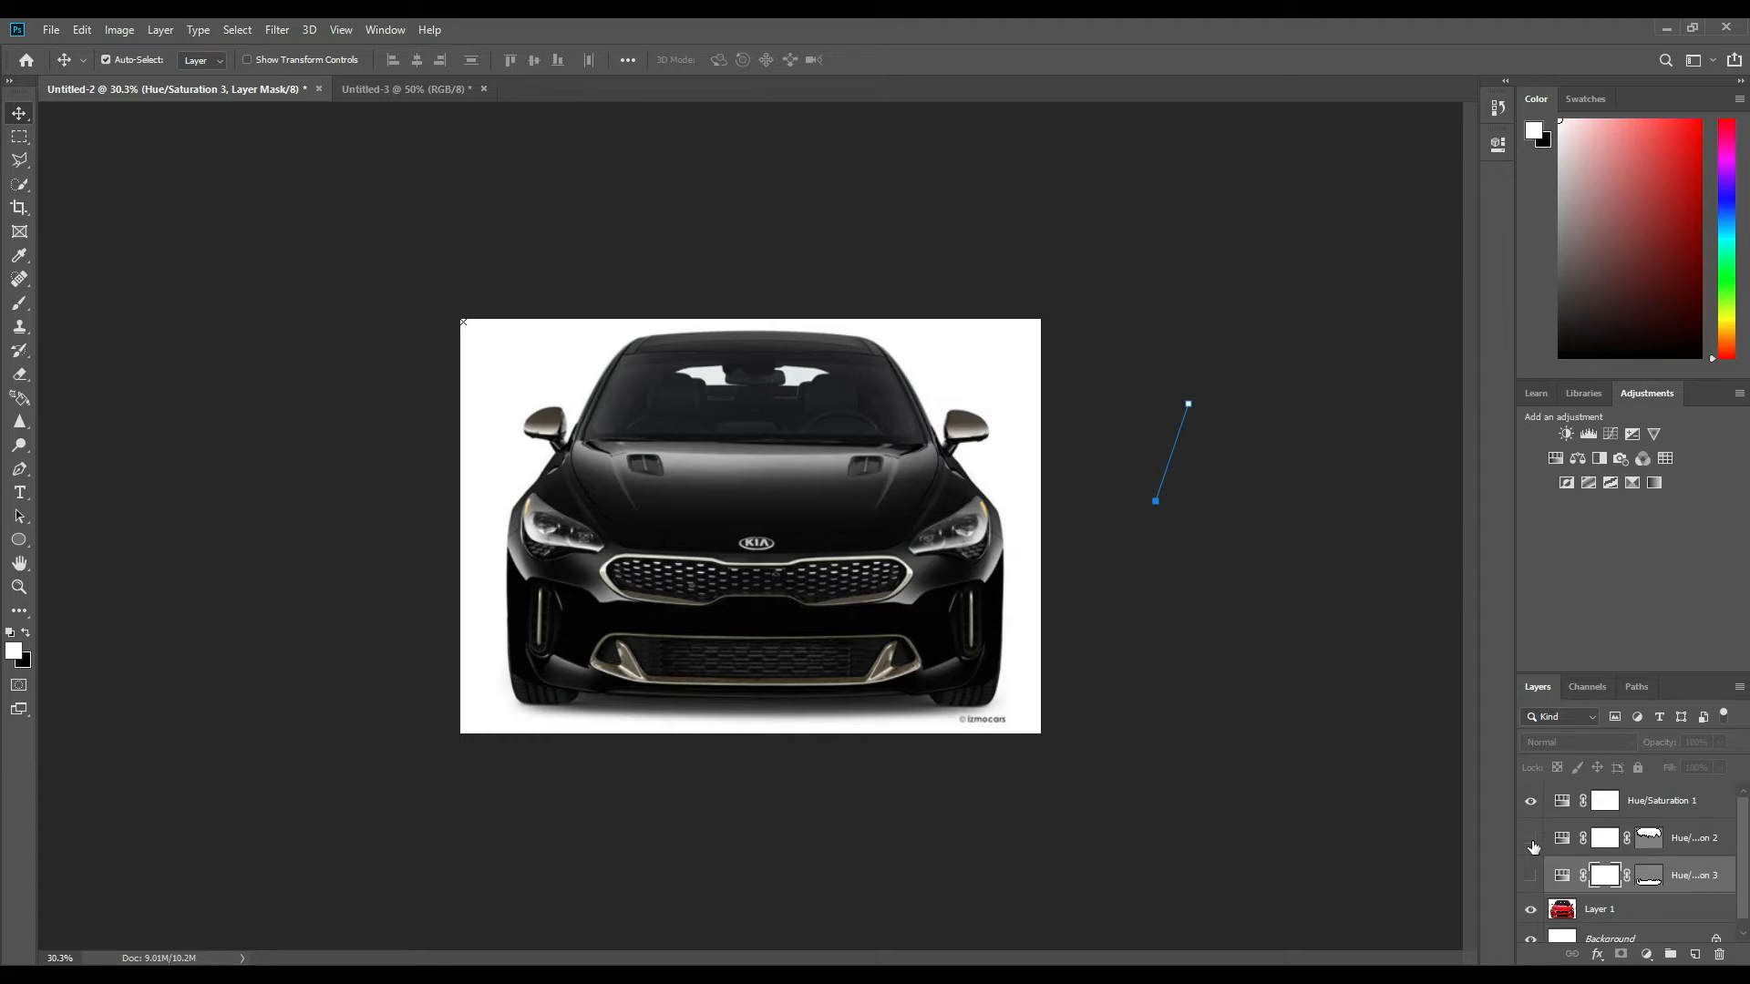
click(1531, 838)
click(1531, 876)
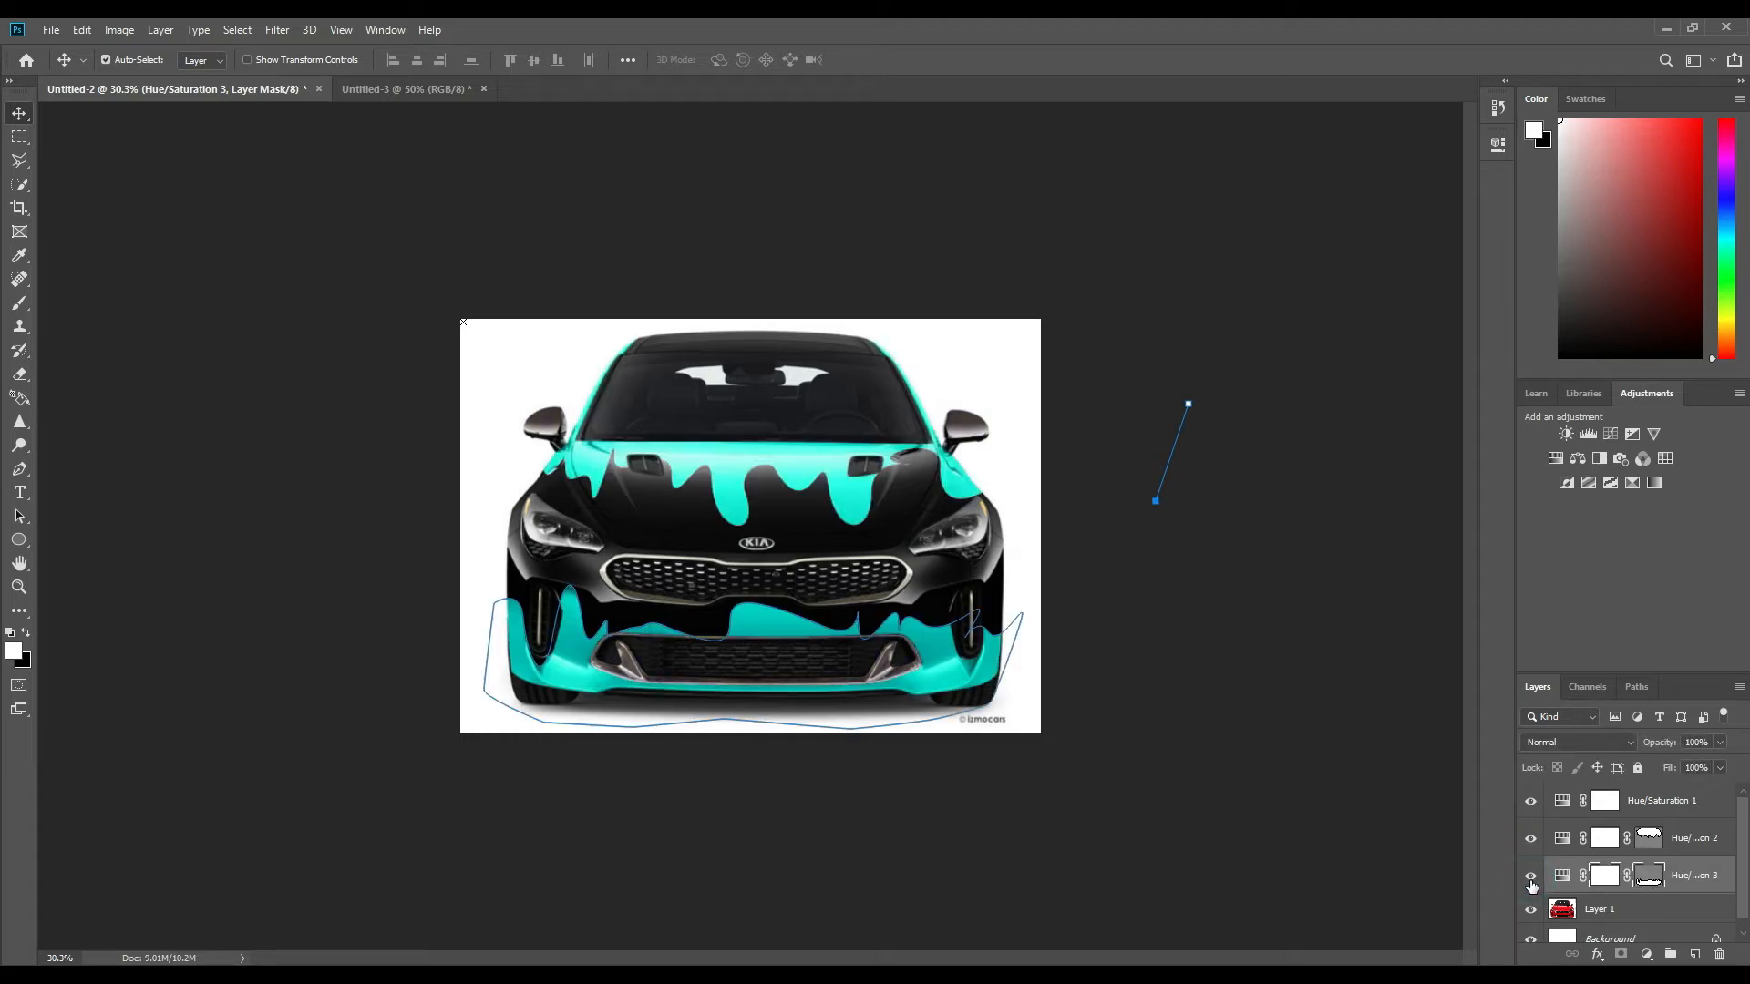
click(1029, 583)
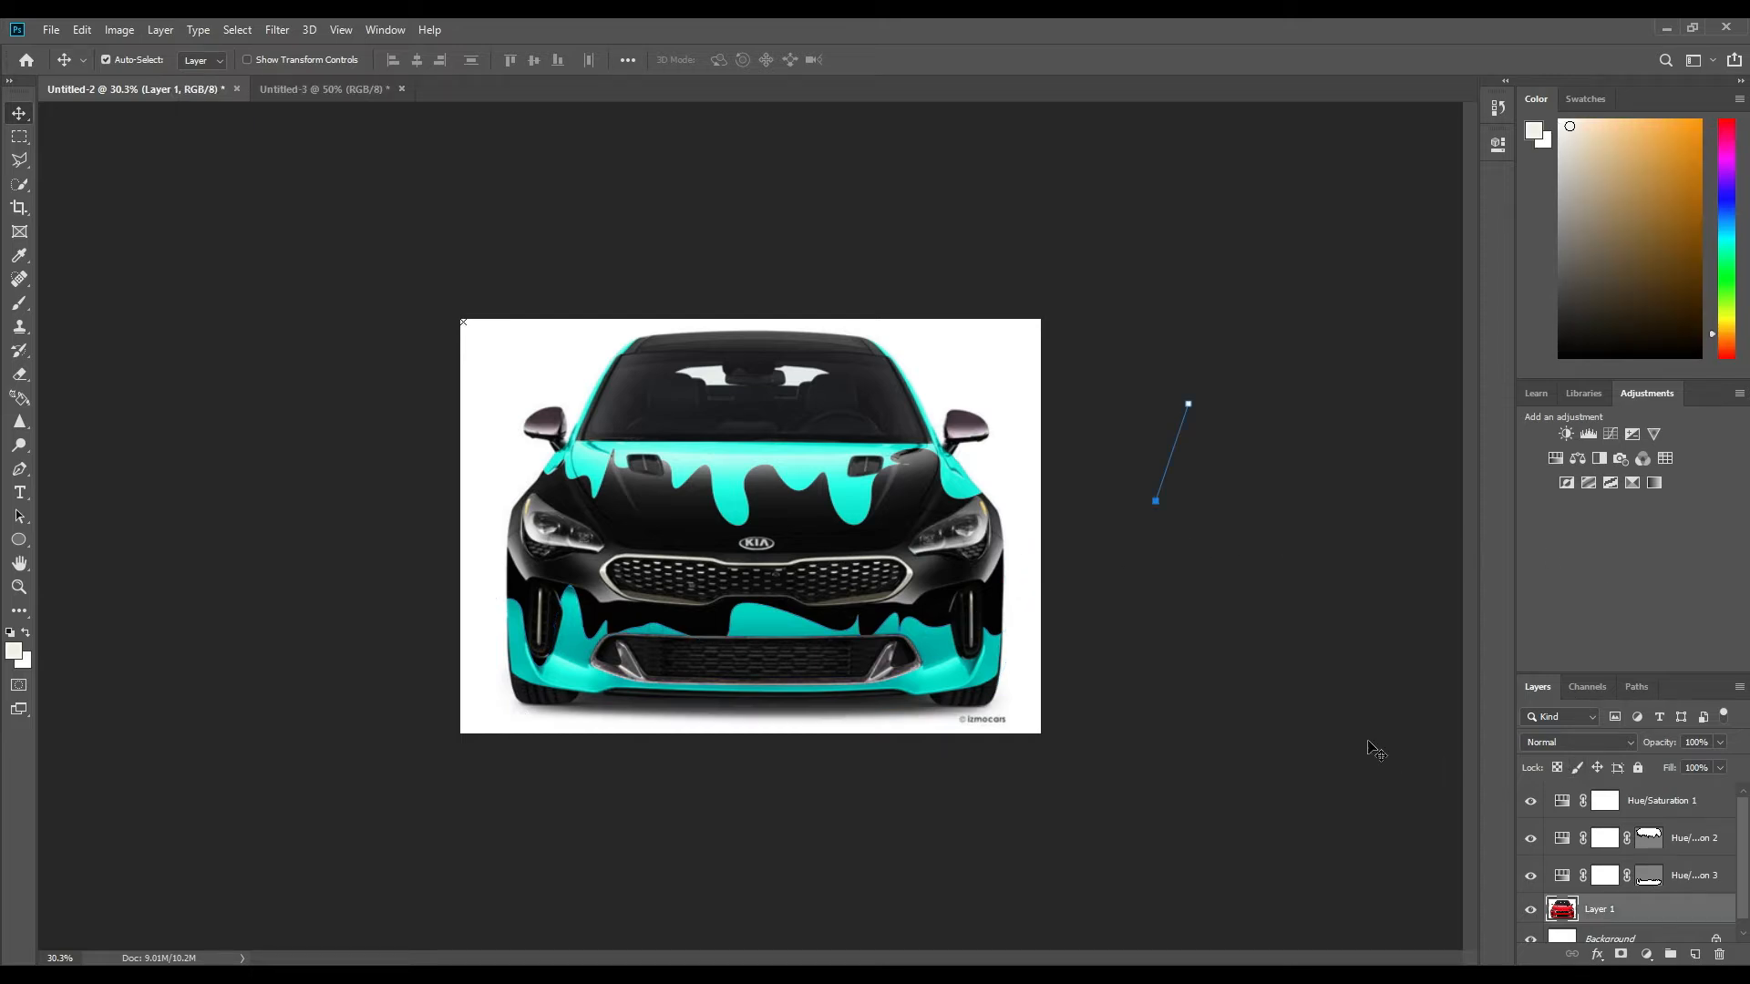
Create a new document from the Default Photoshop Size preset, 7 x 5 in.
click(51, 29)
click(61, 50)
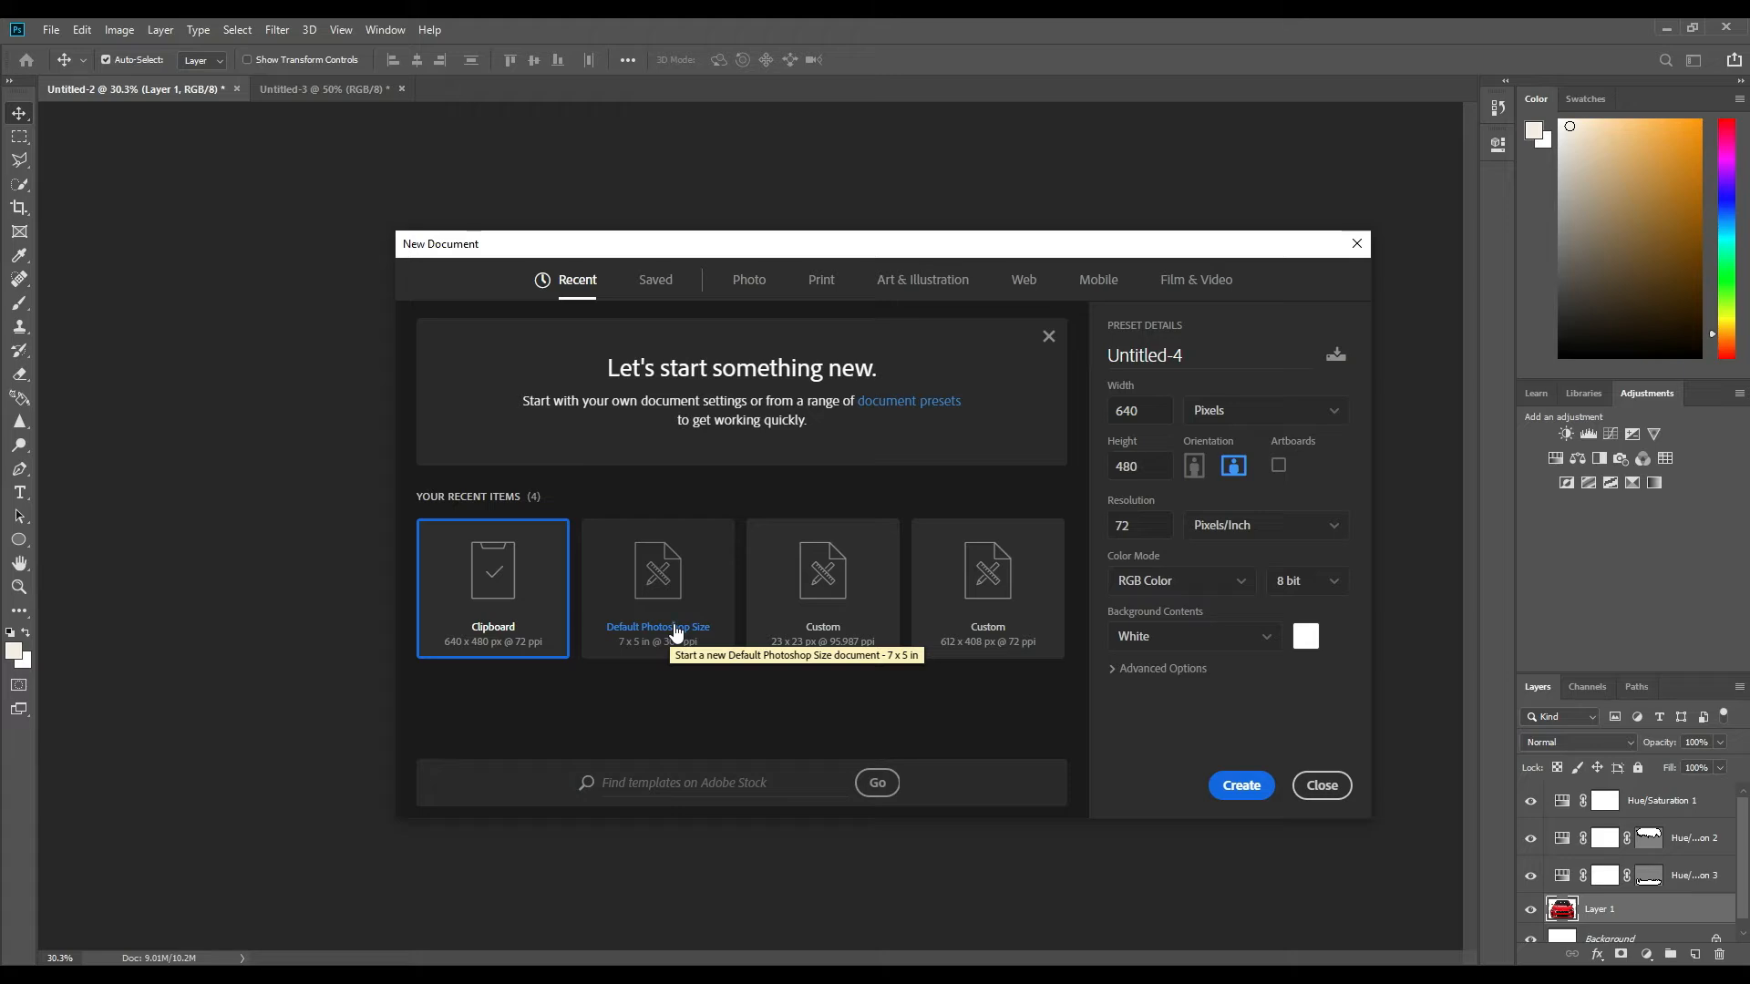
click(675, 632)
click(1242, 785)
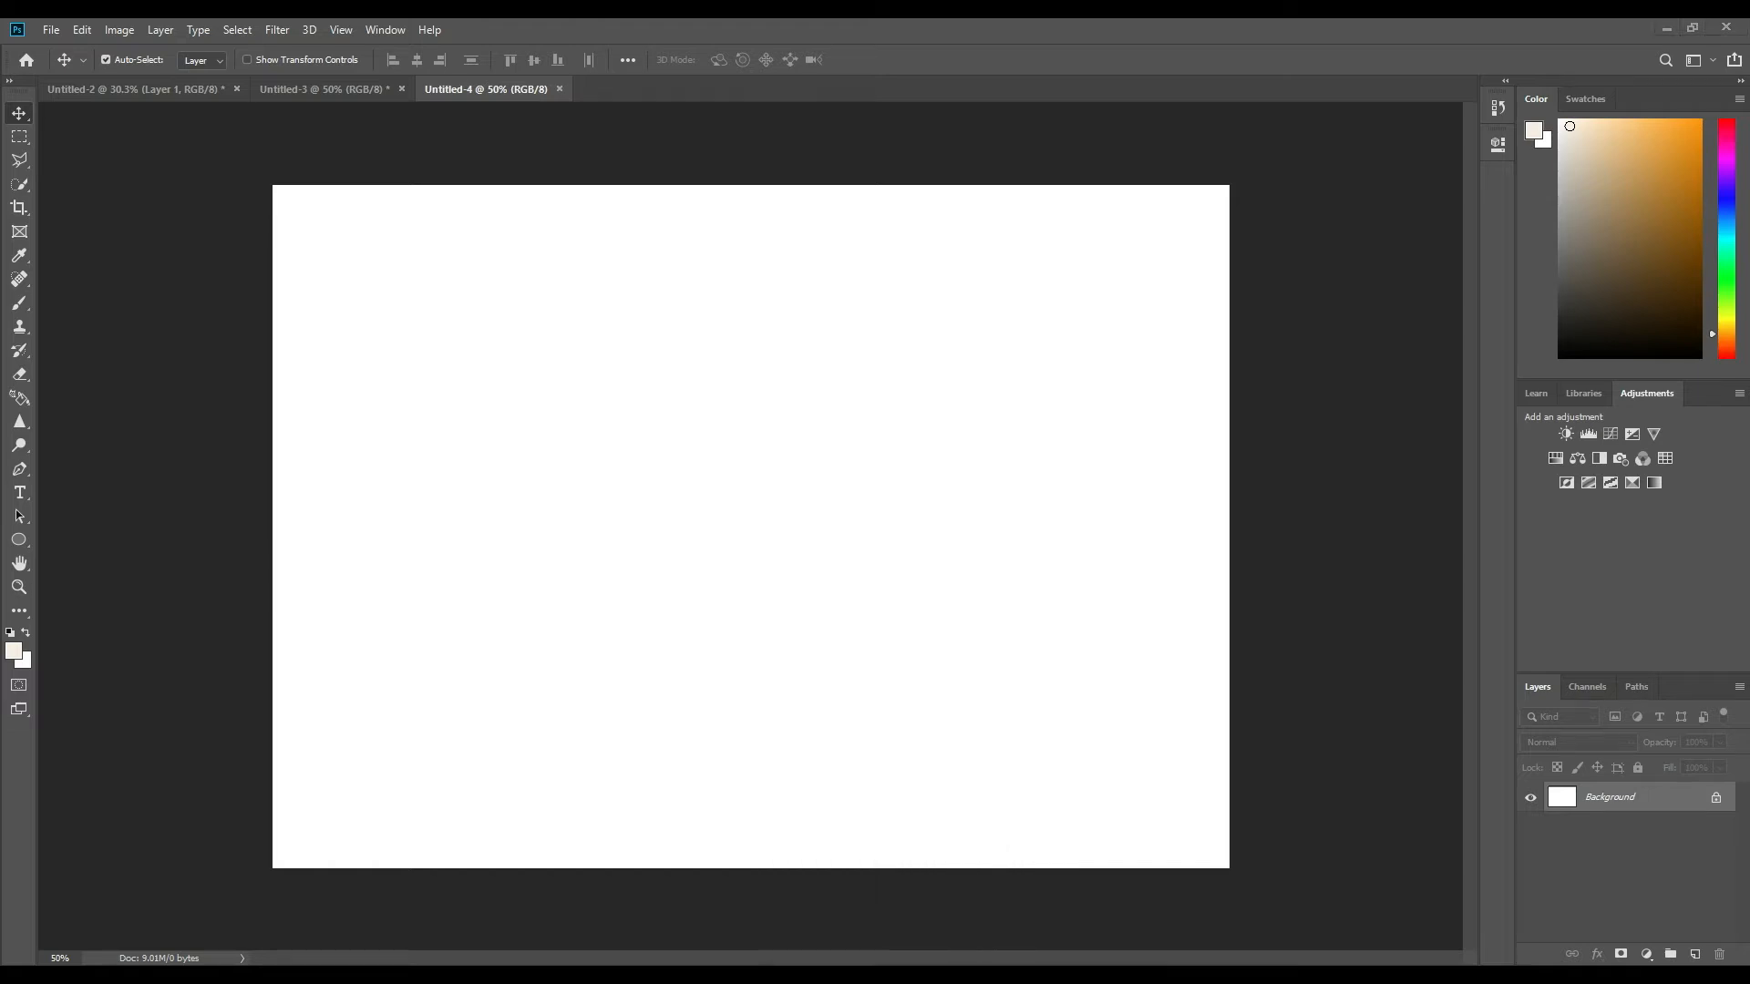
Copy the red Toyota GR Supra picture from the Google image results in the browser and paste it into the new Photoshop document.
click(875, 973)
click(427, 645)
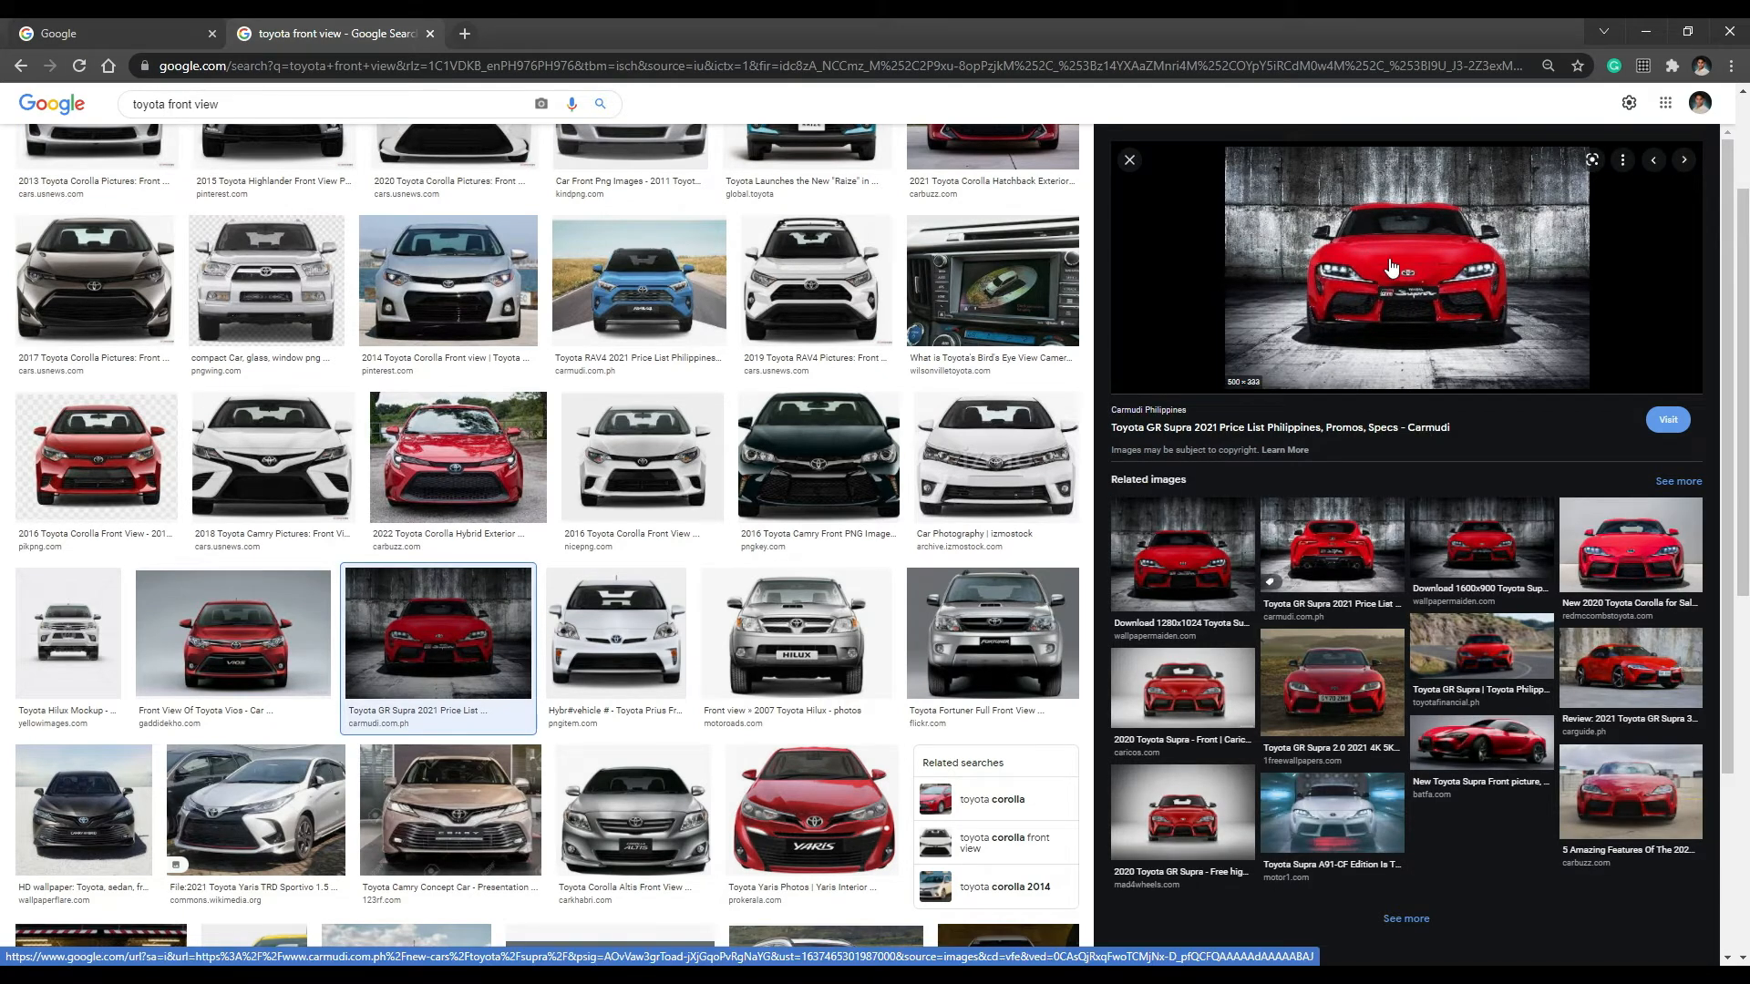
right_click(1398, 259)
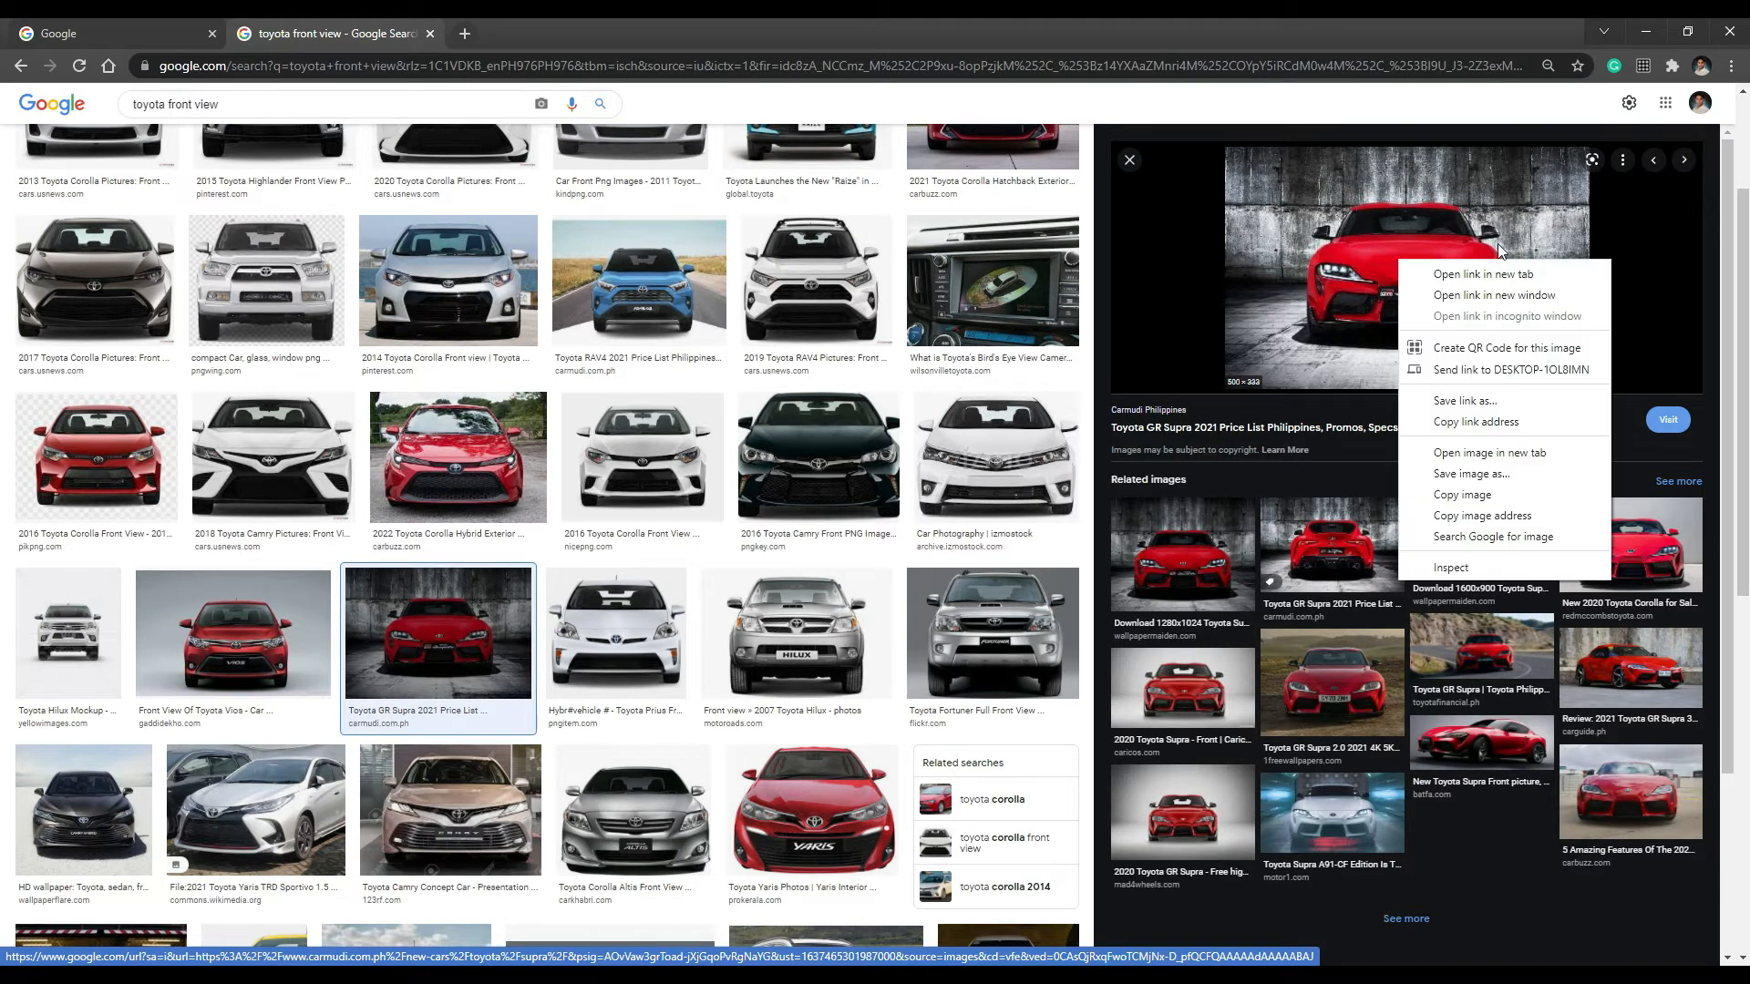
click(1511, 496)
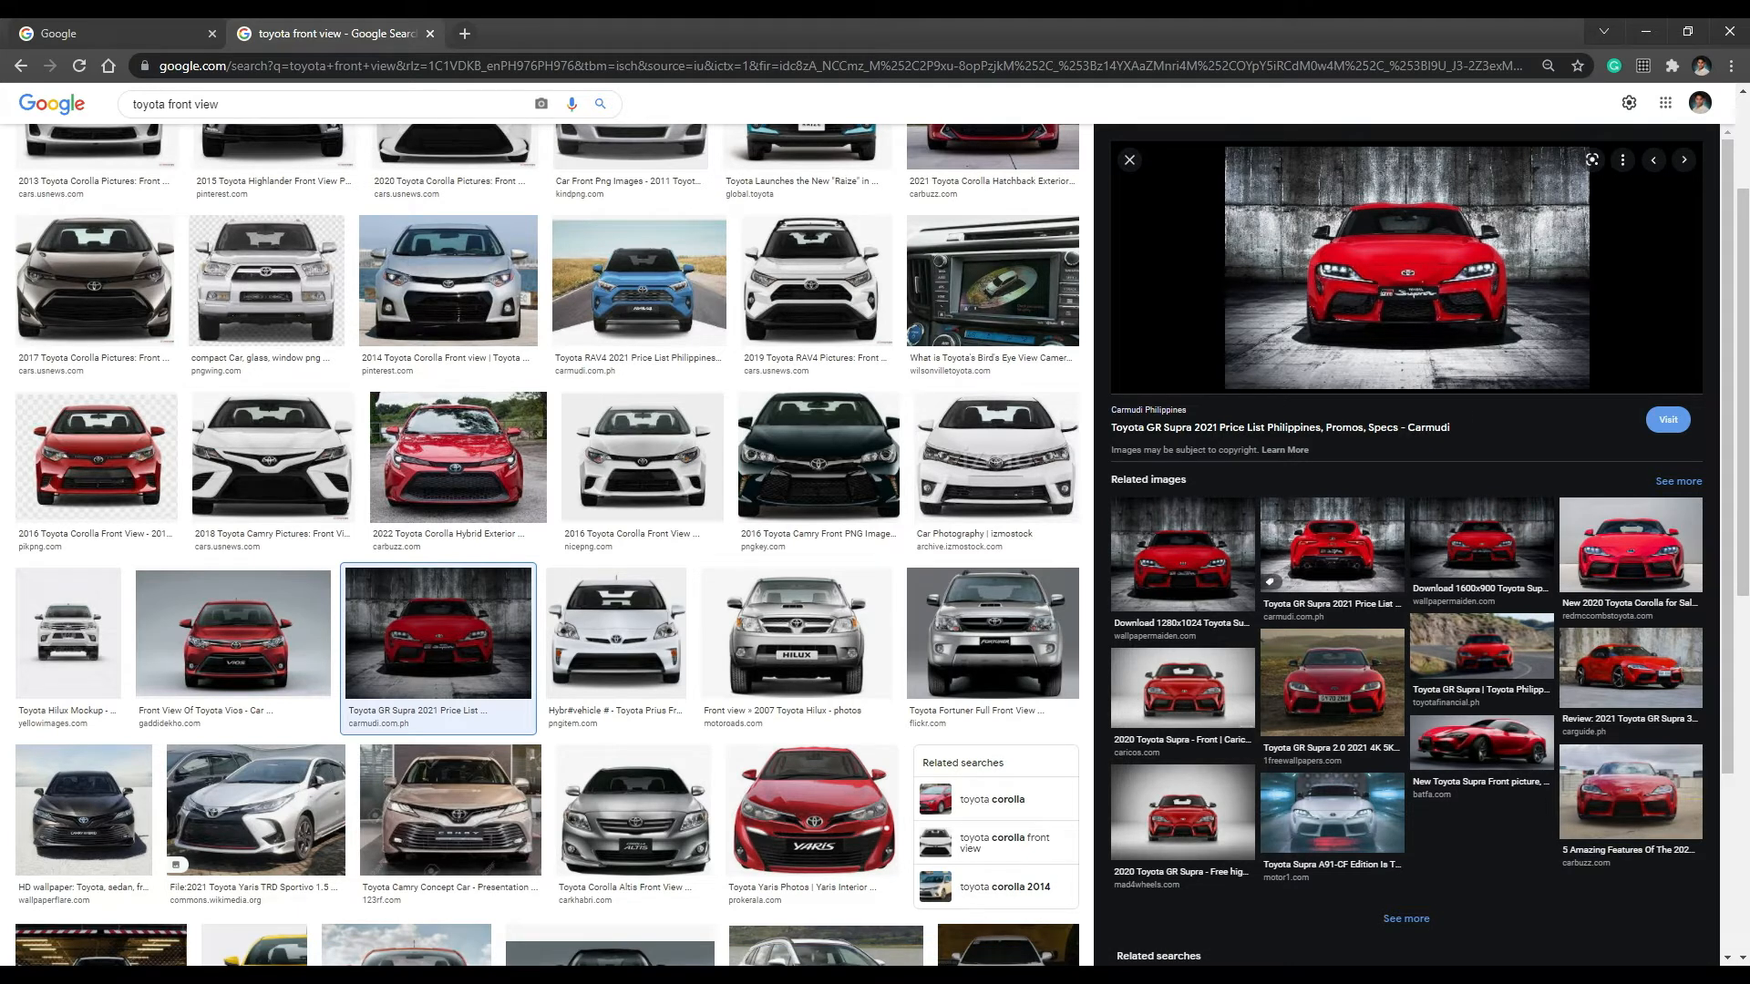
key(alt+Tab)
click(765, 402)
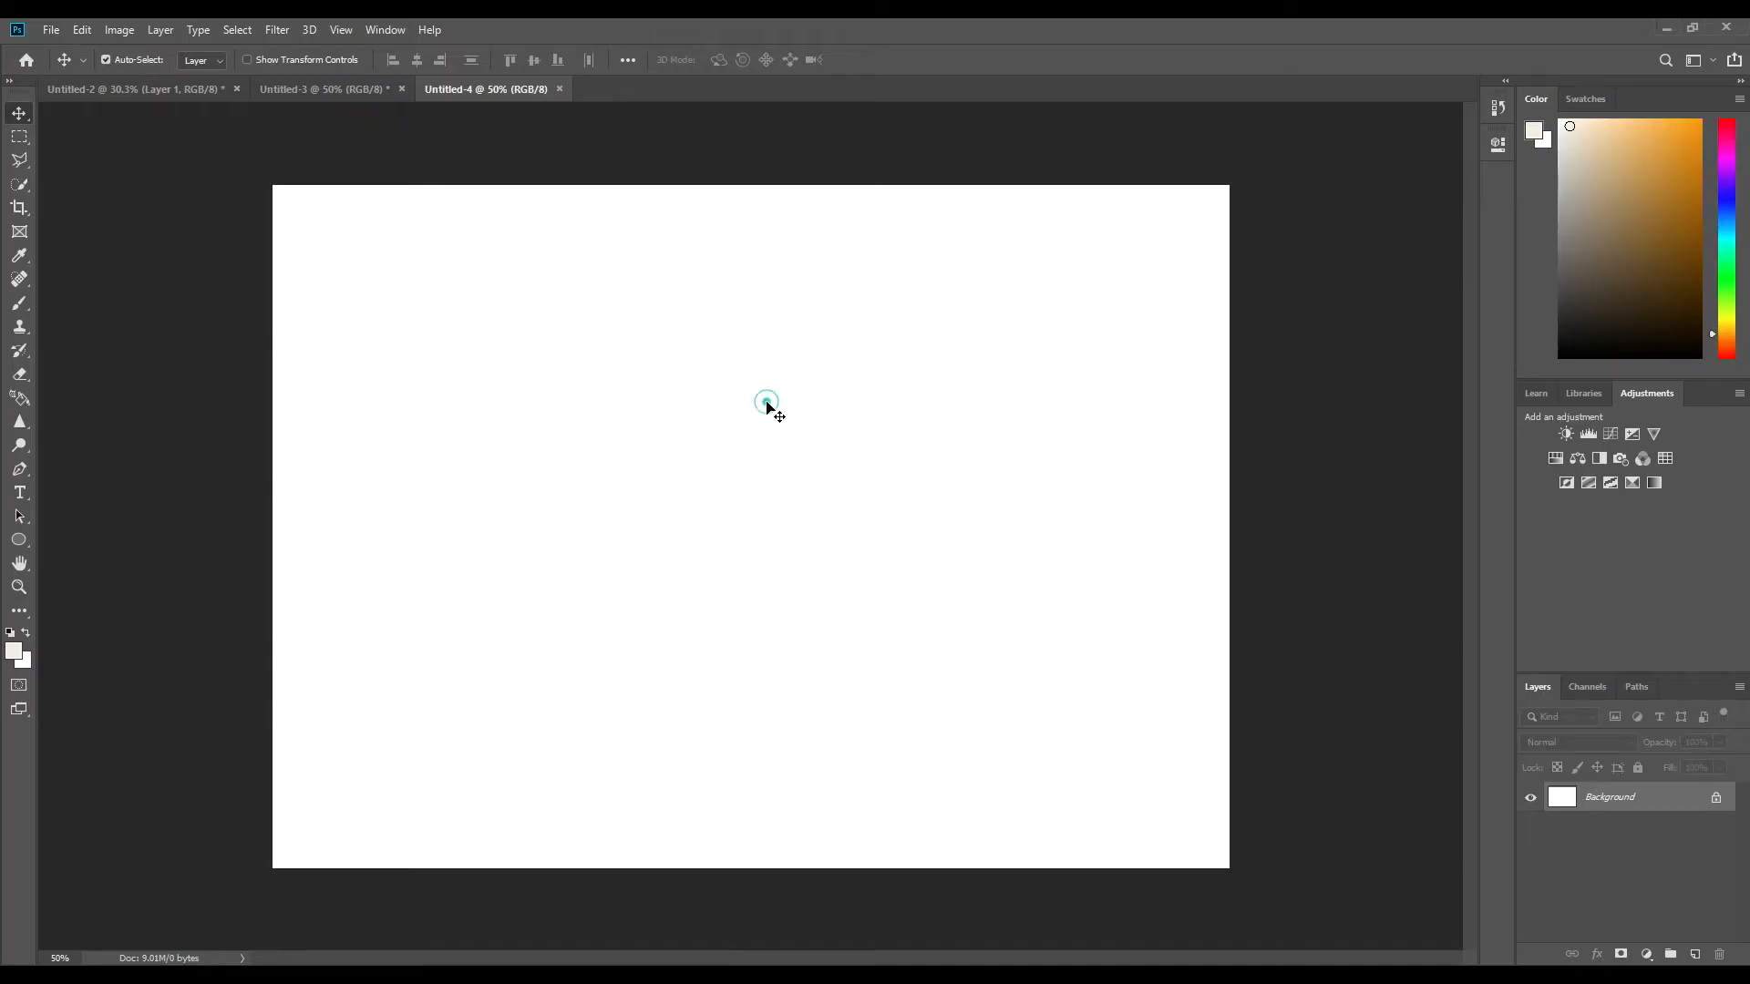
key(ctrl+v)
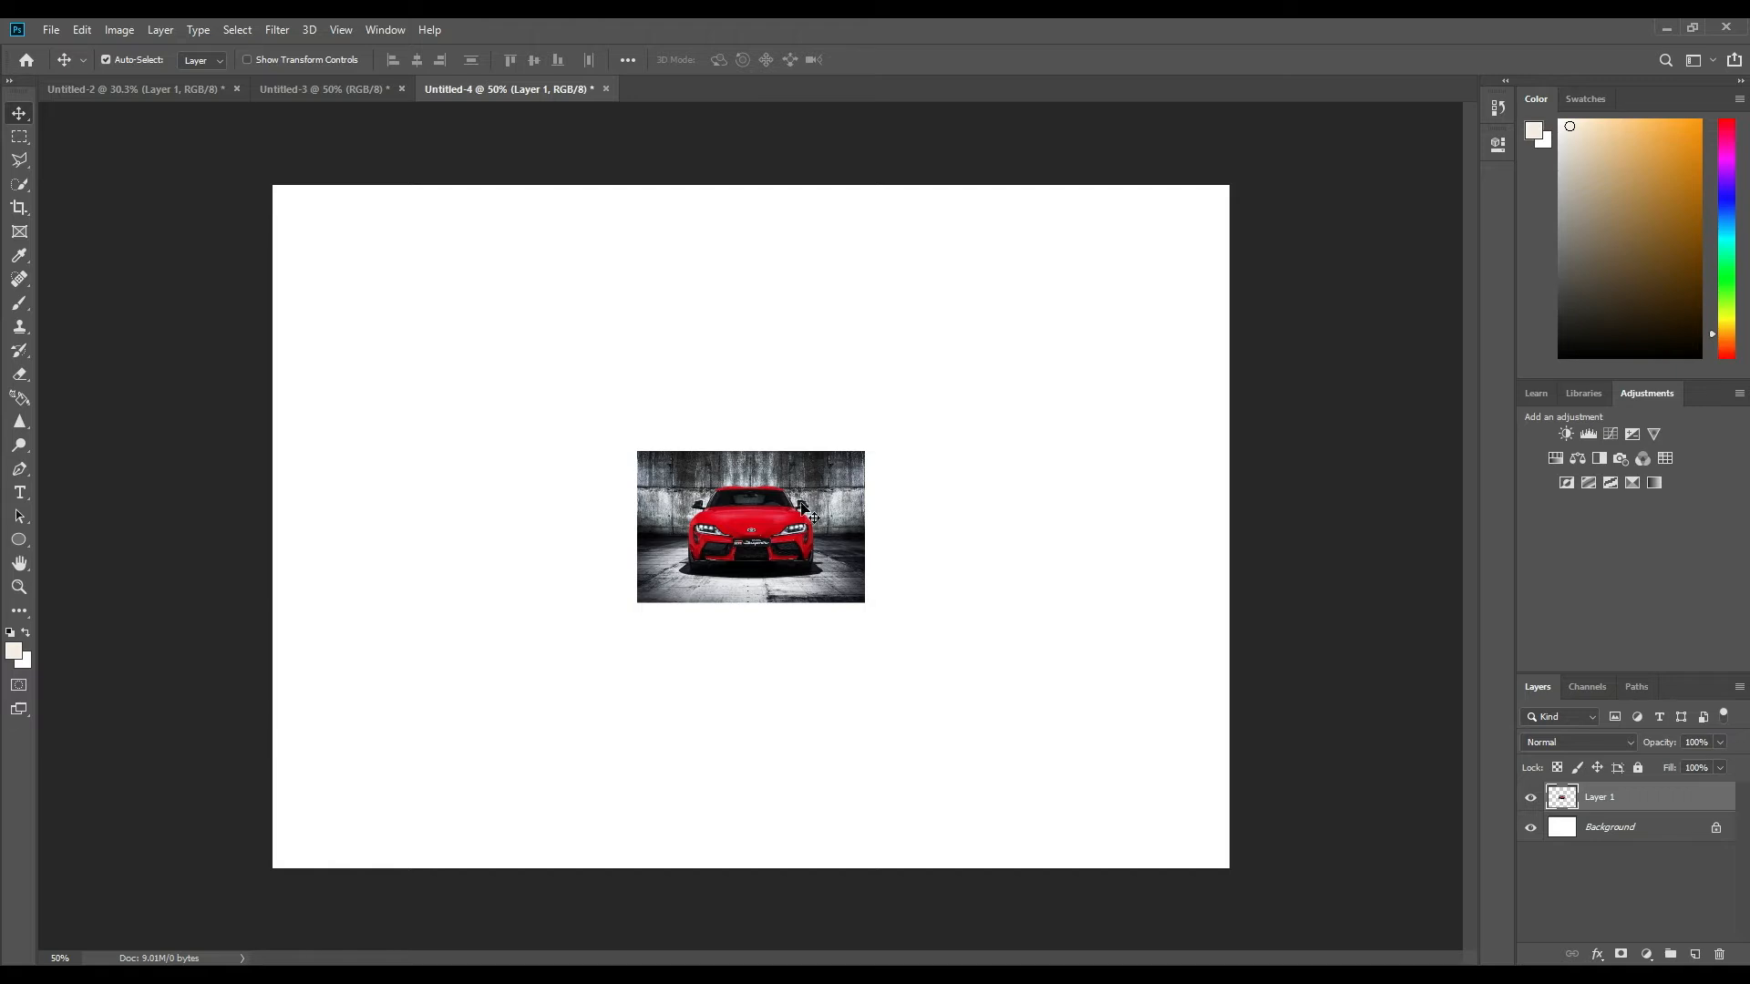
Scale the pasted car picture up proportionally until it spans the full width of the canvas.
key(ctrl)
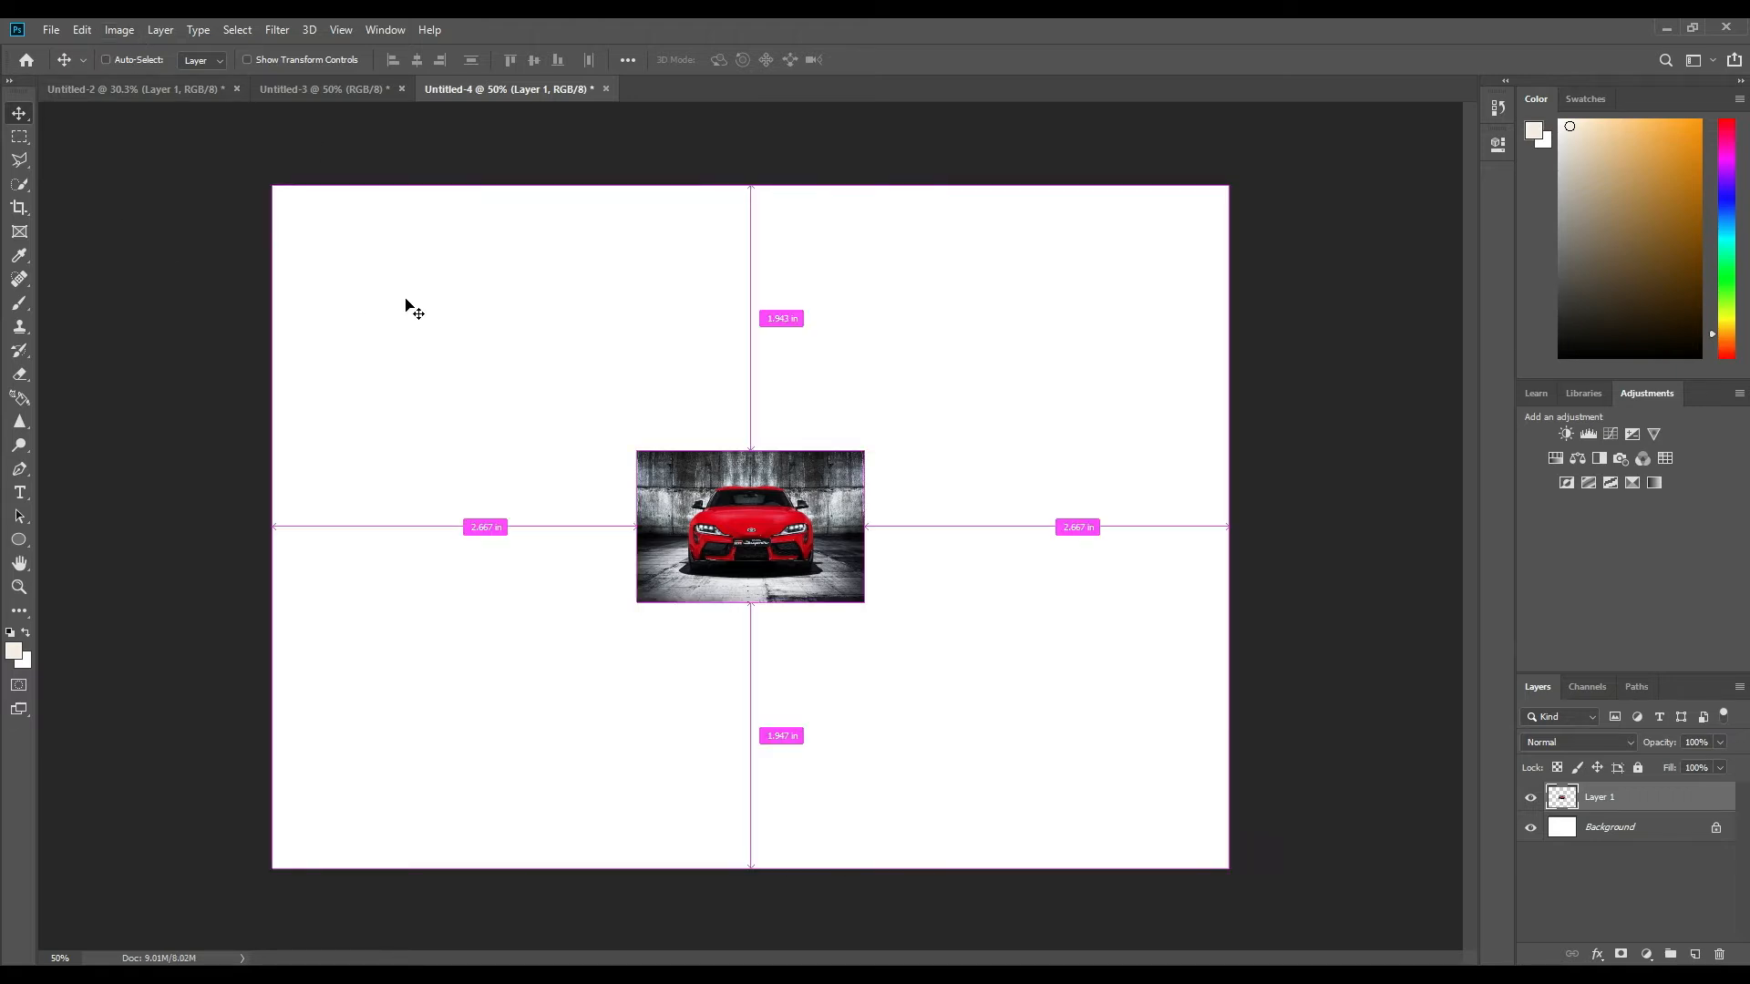
key(ctrl+t)
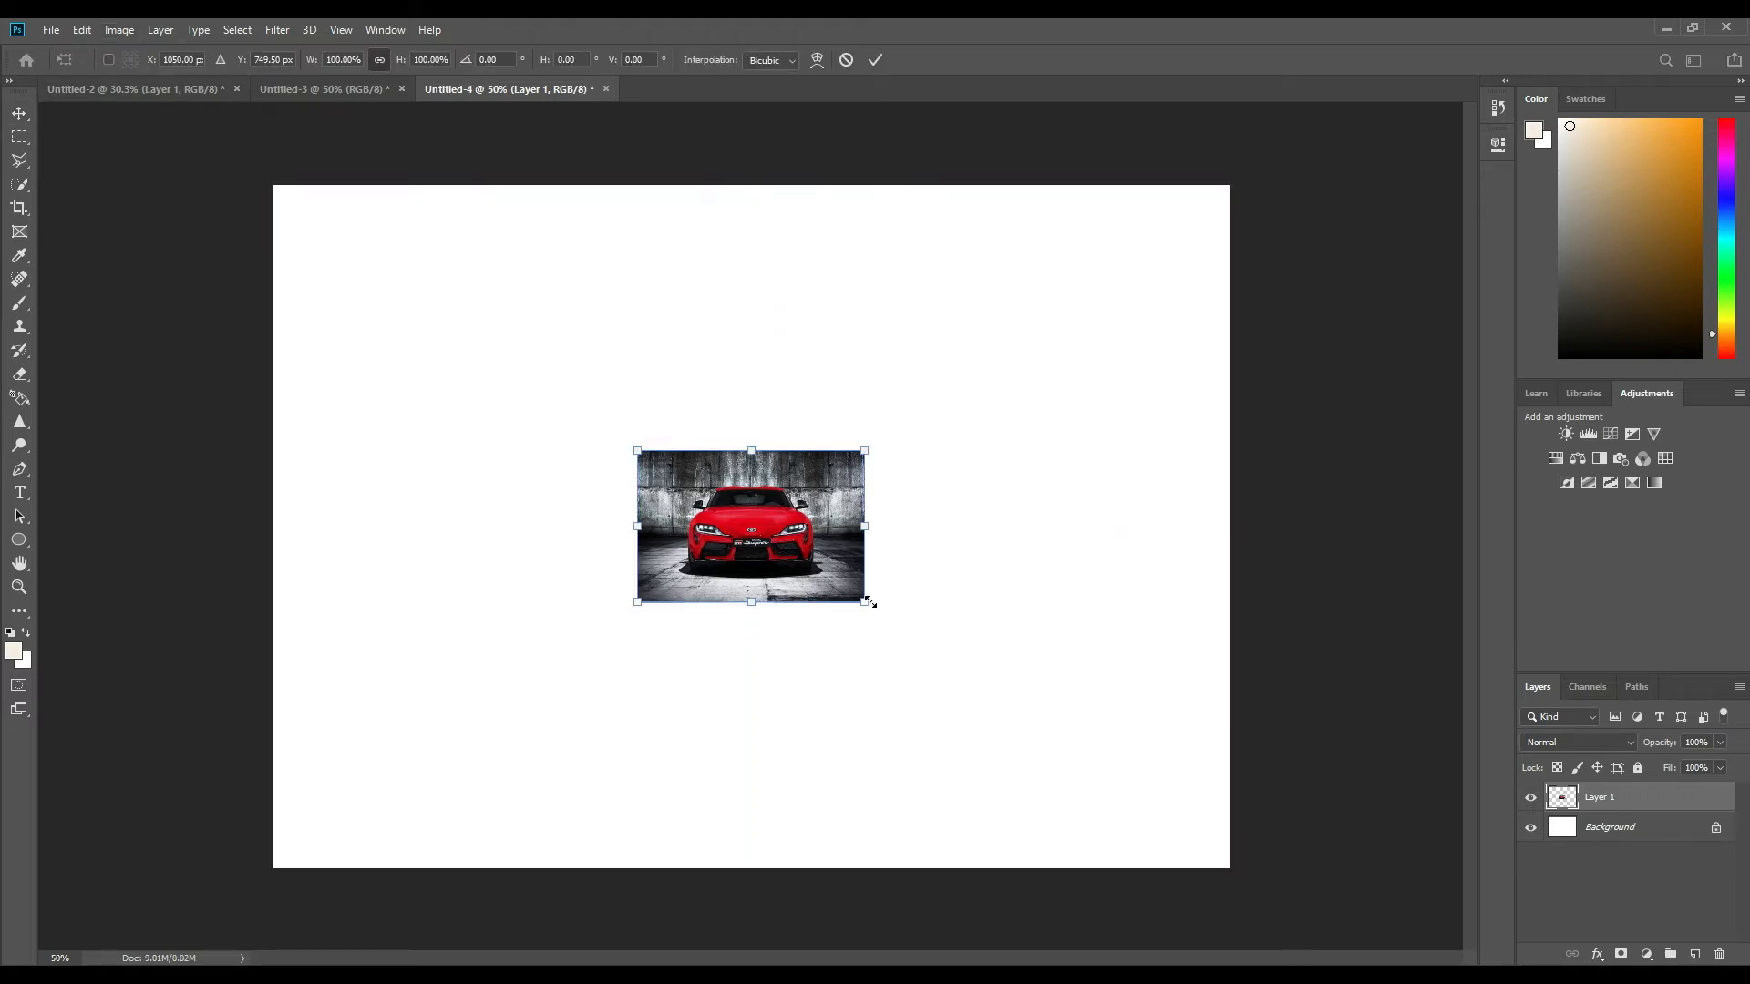
drag(865, 602, 1227, 846)
drag(635, 450, 274, 206)
key(Return)
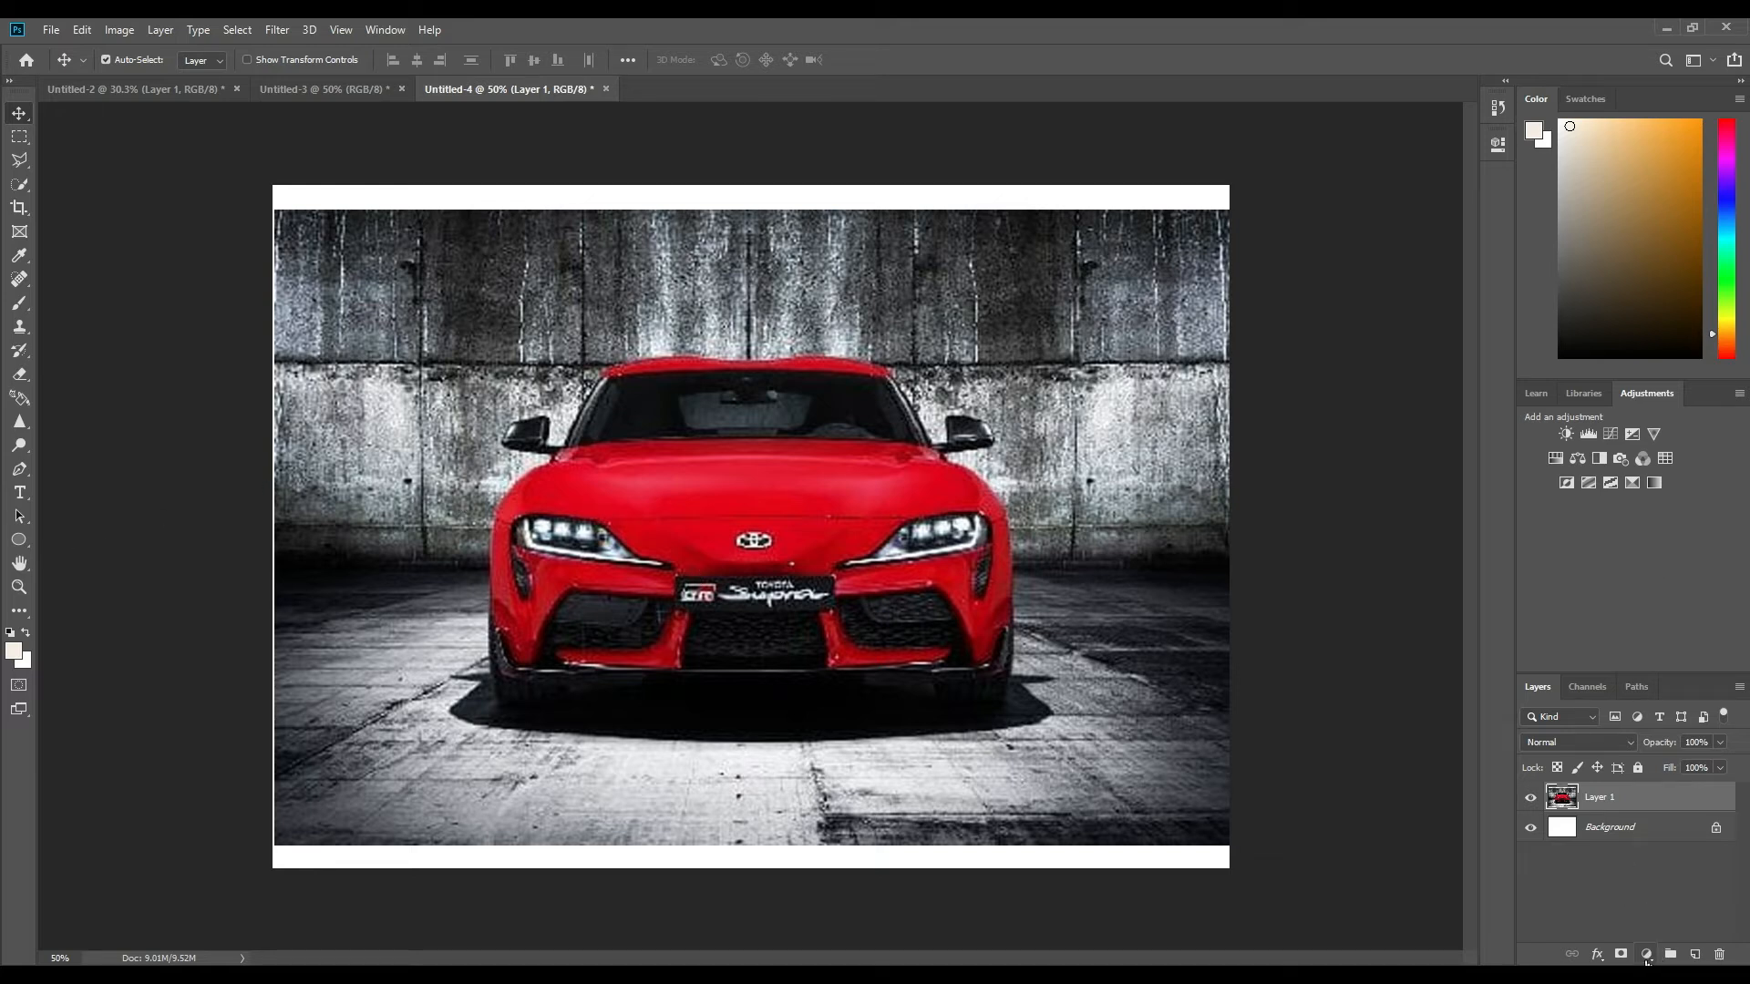
Rename the car picture's layer as model.
double_click(1610, 799)
key(BackSpace)
key(Return)
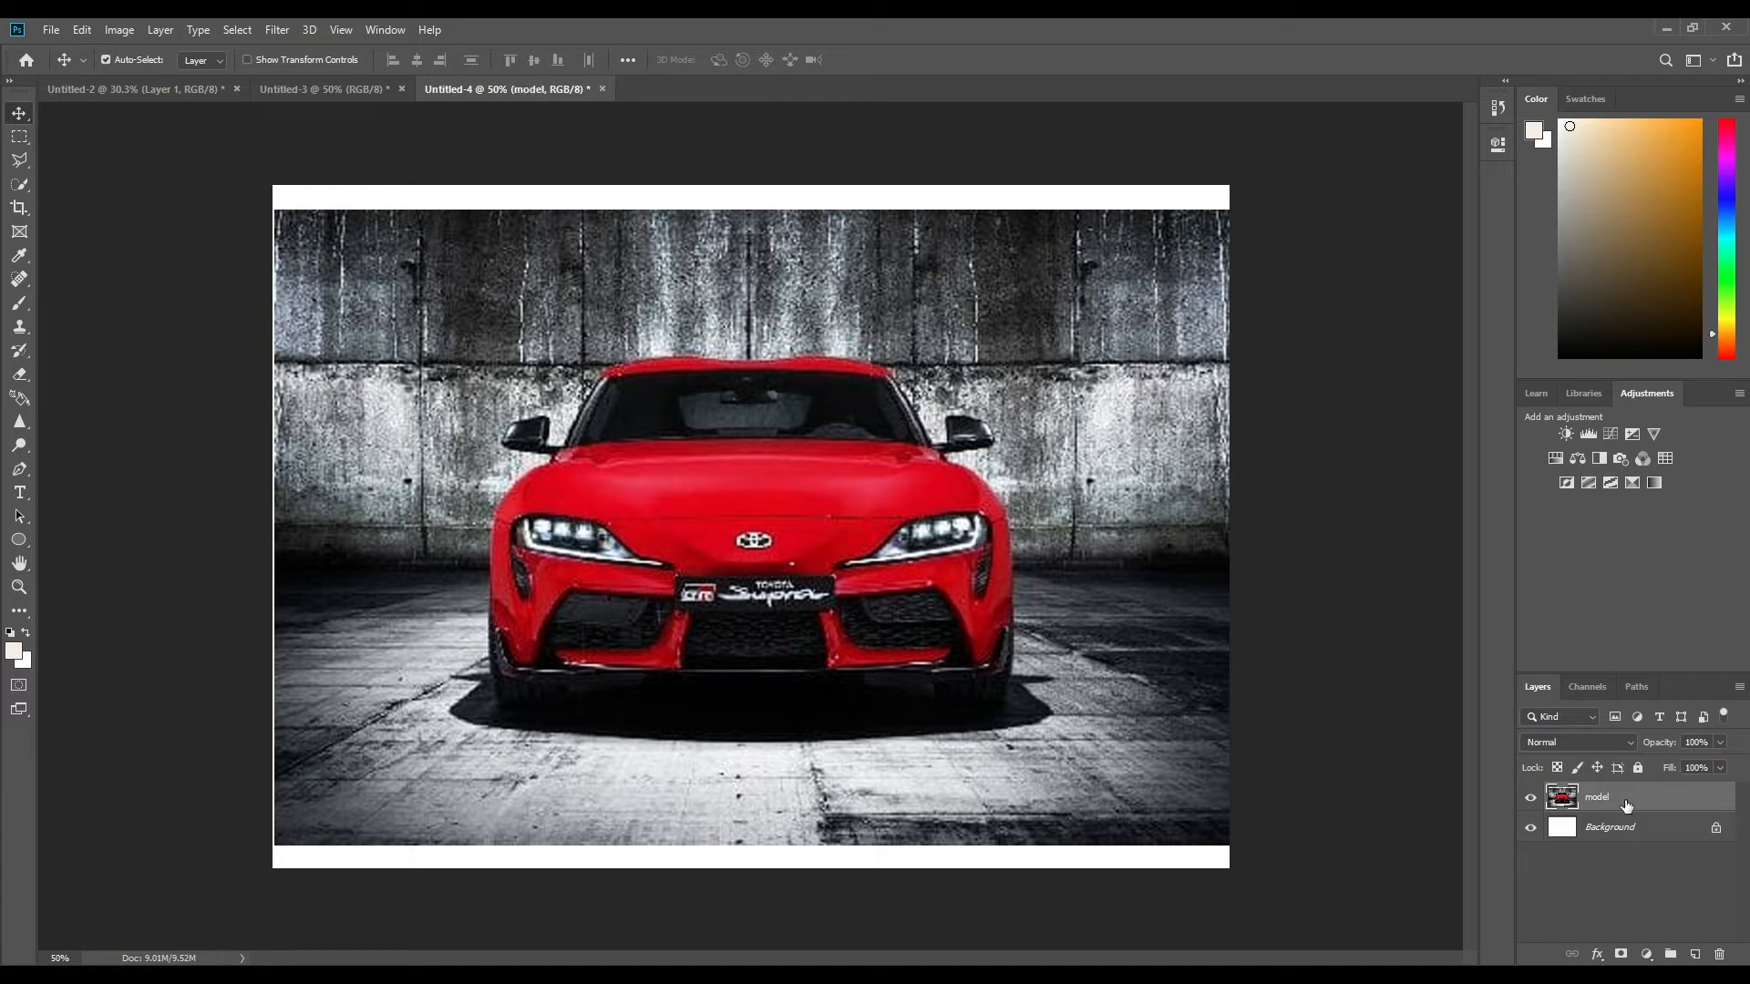
Add a Hue/Saturation adjustment layer above the model layer, sample the hood to target the Reds, and set Hue to +28.
click(1650, 957)
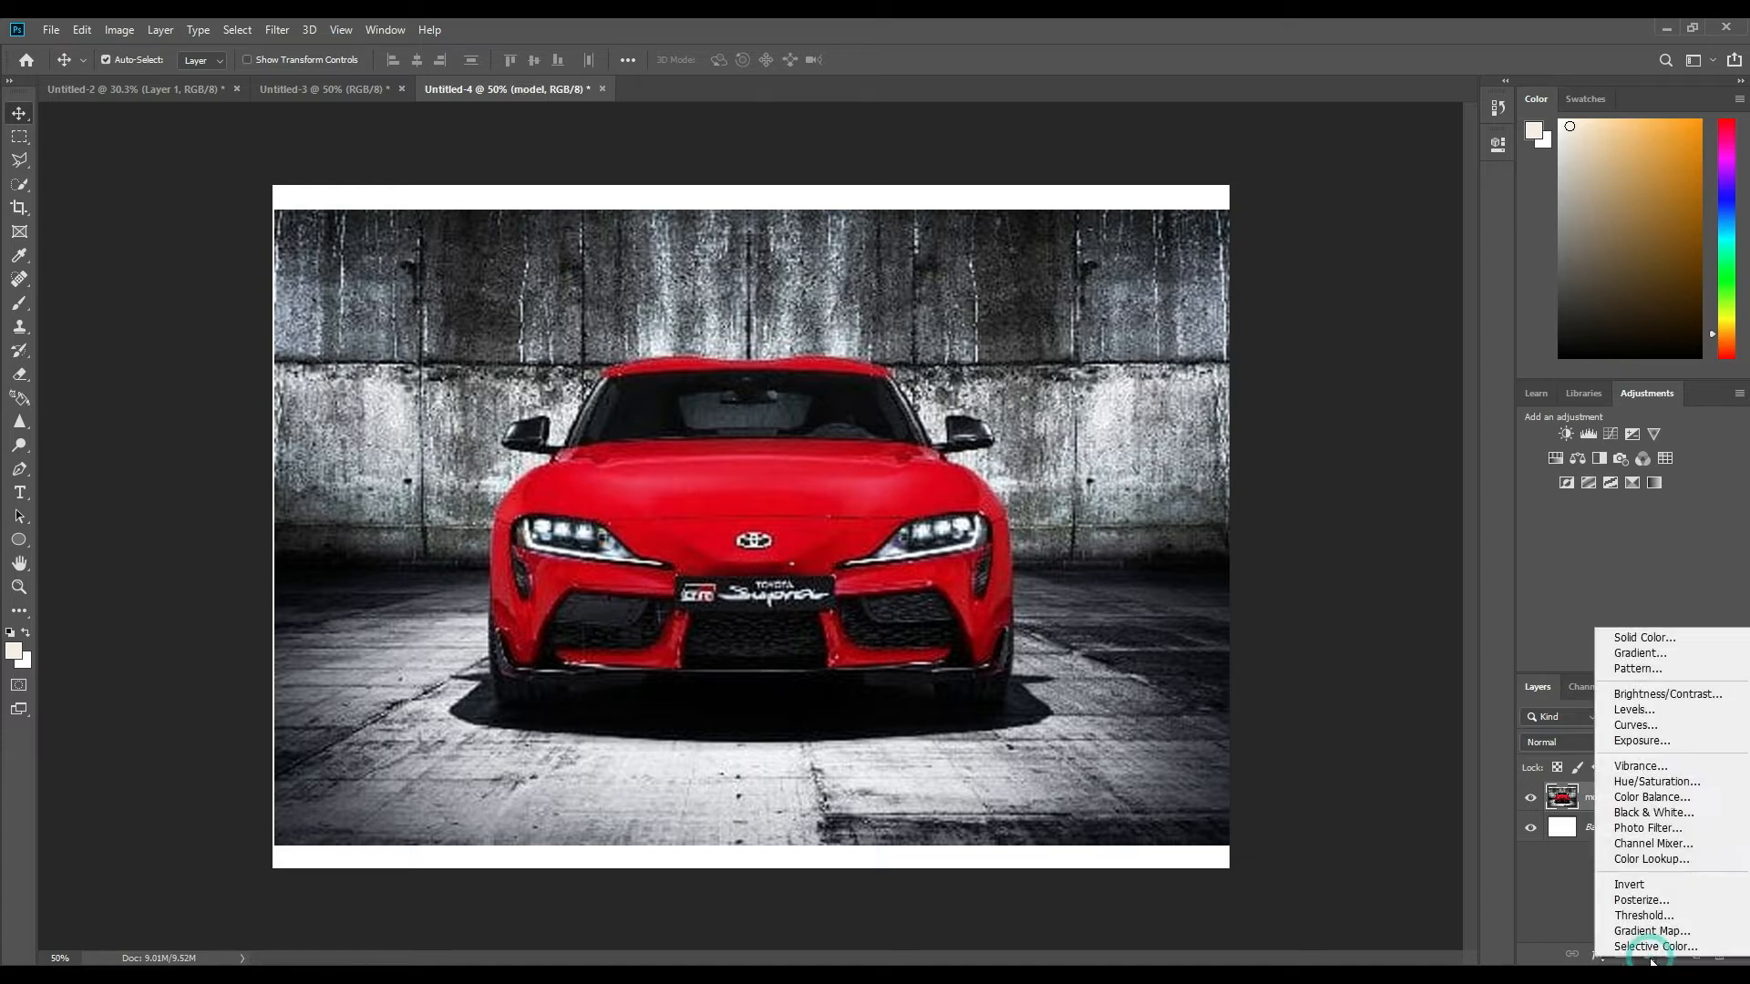
click(1701, 778)
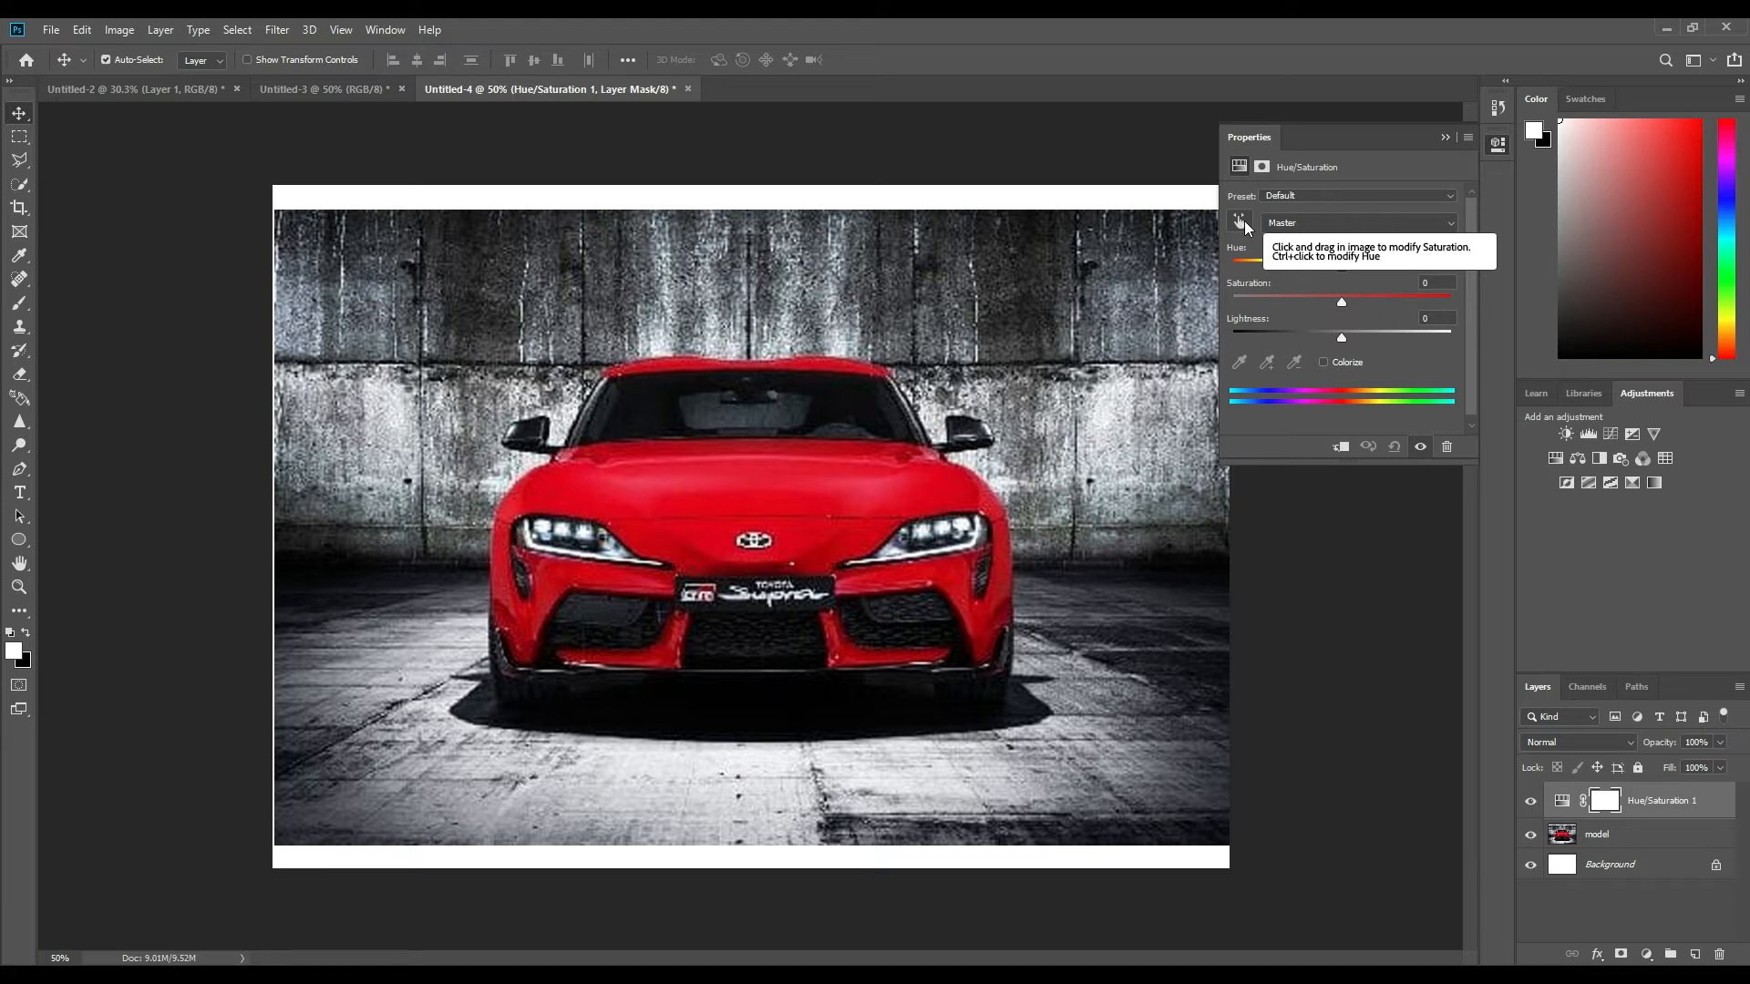
click(1242, 221)
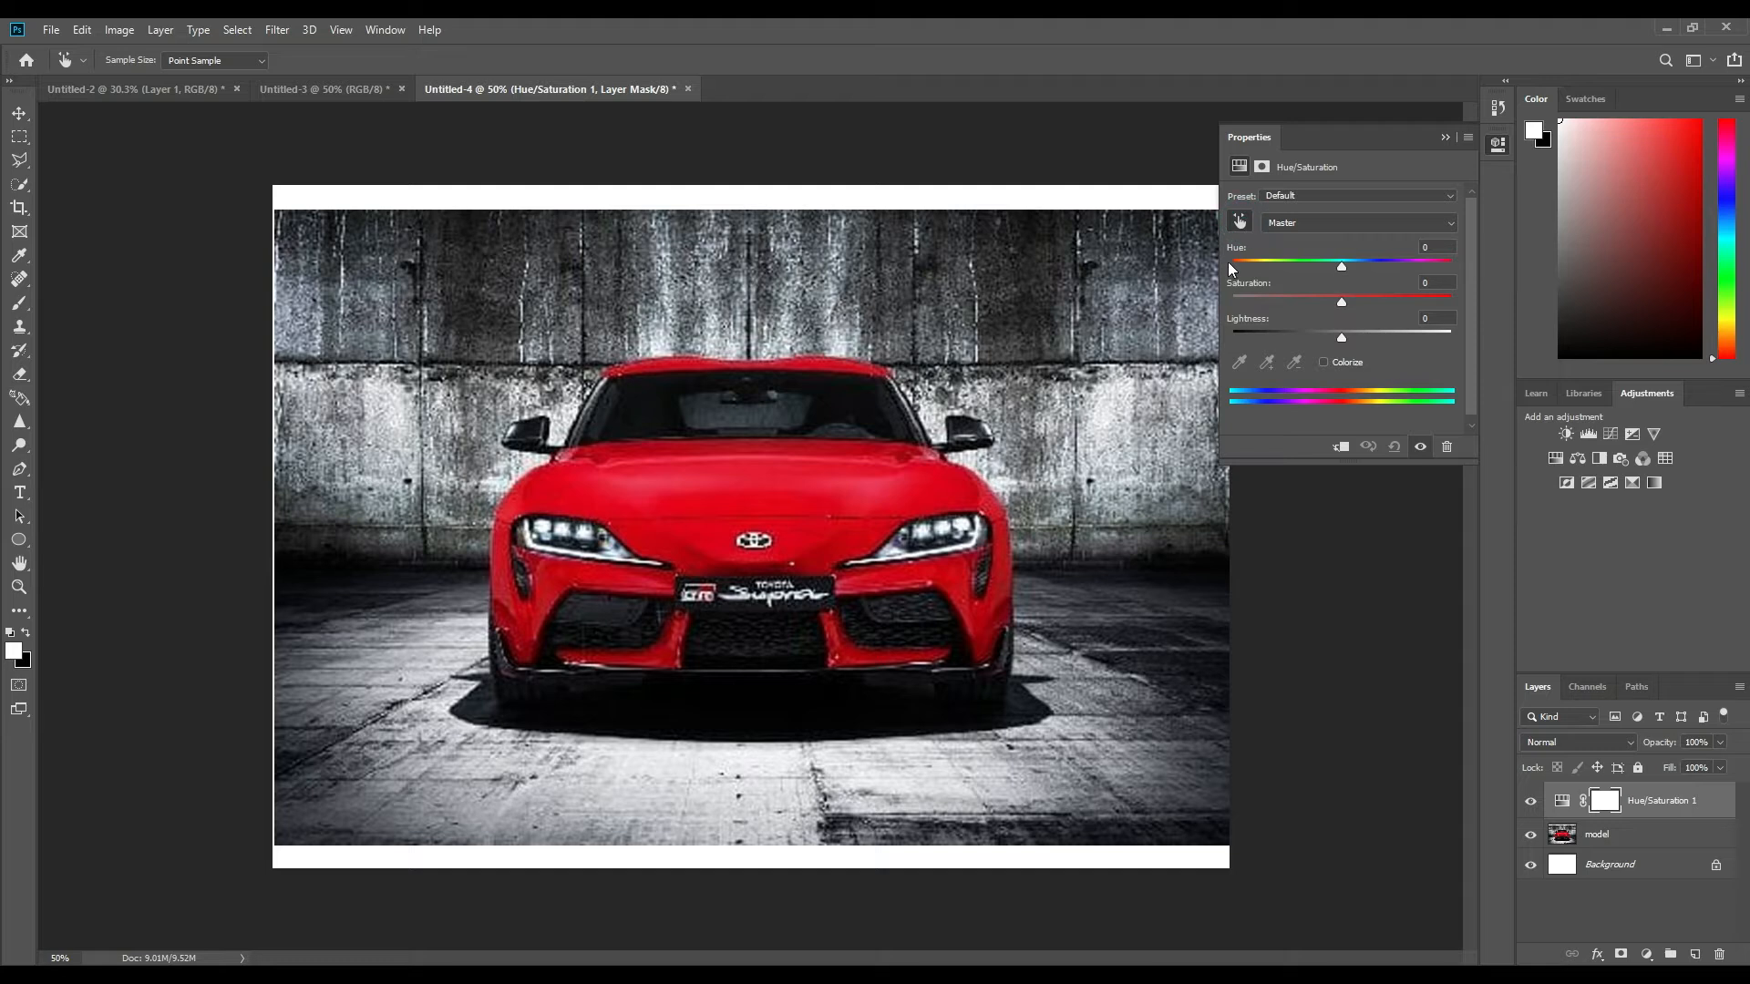
click(827, 474)
drag(1342, 266, 1212, 275)
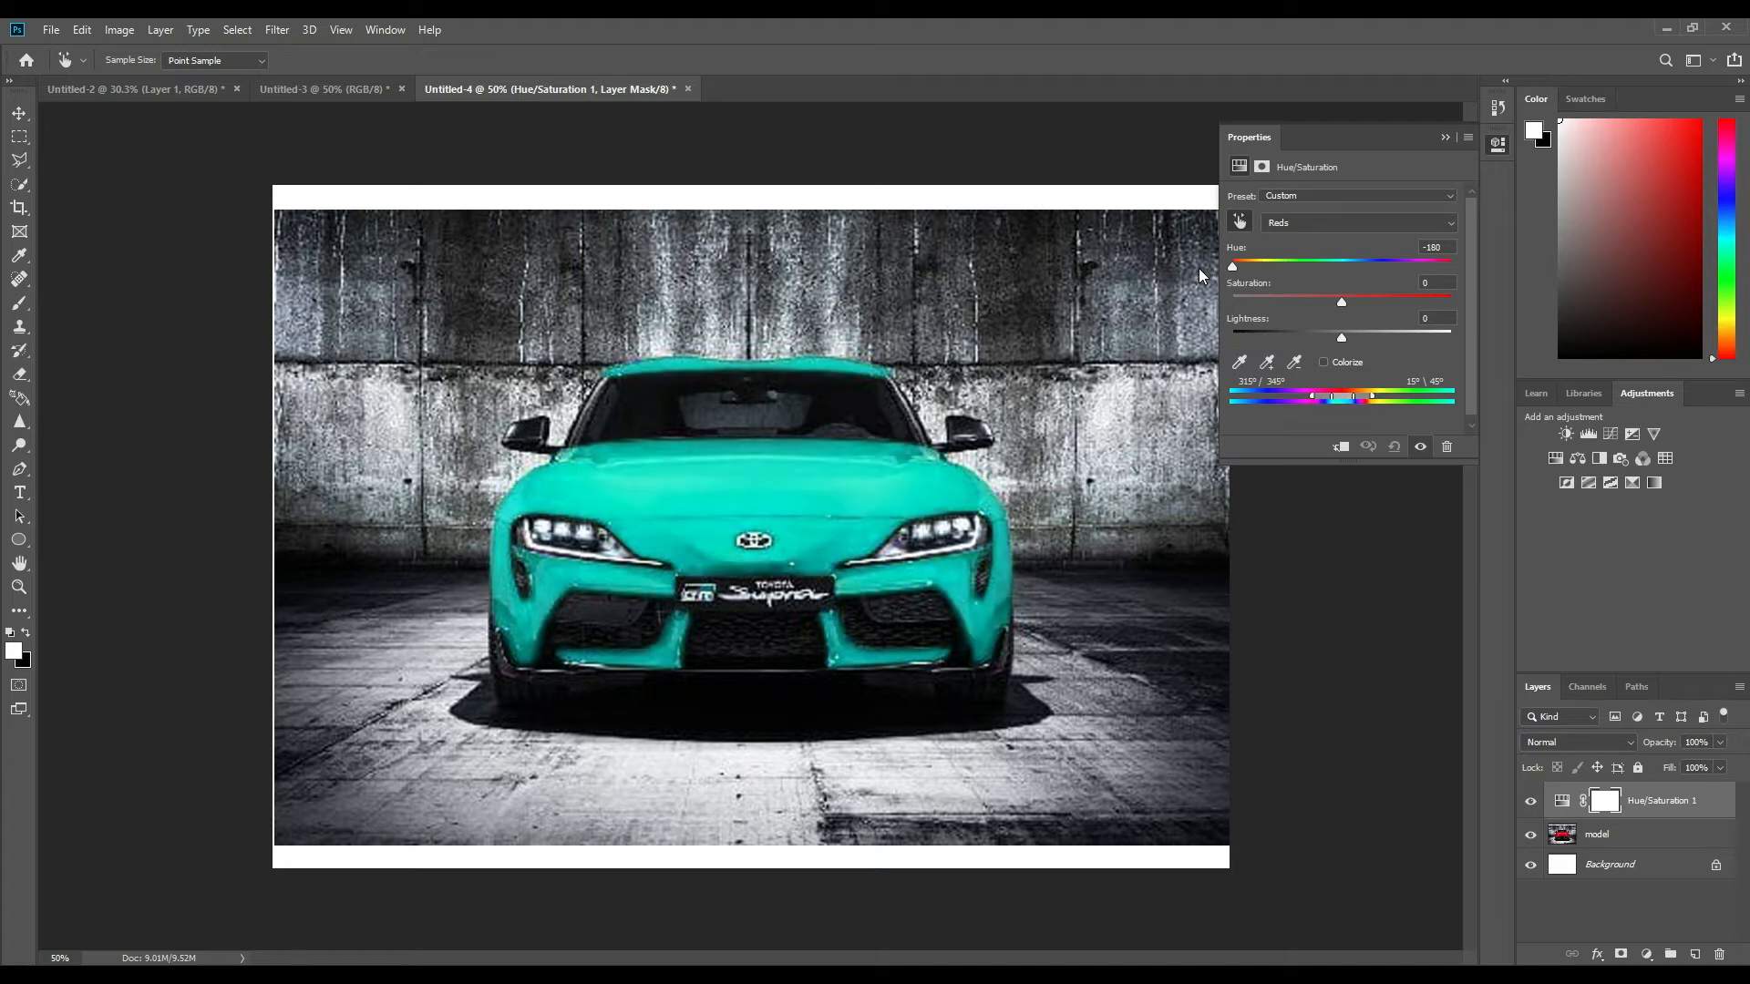
drag(1256, 270, 1370, 270)
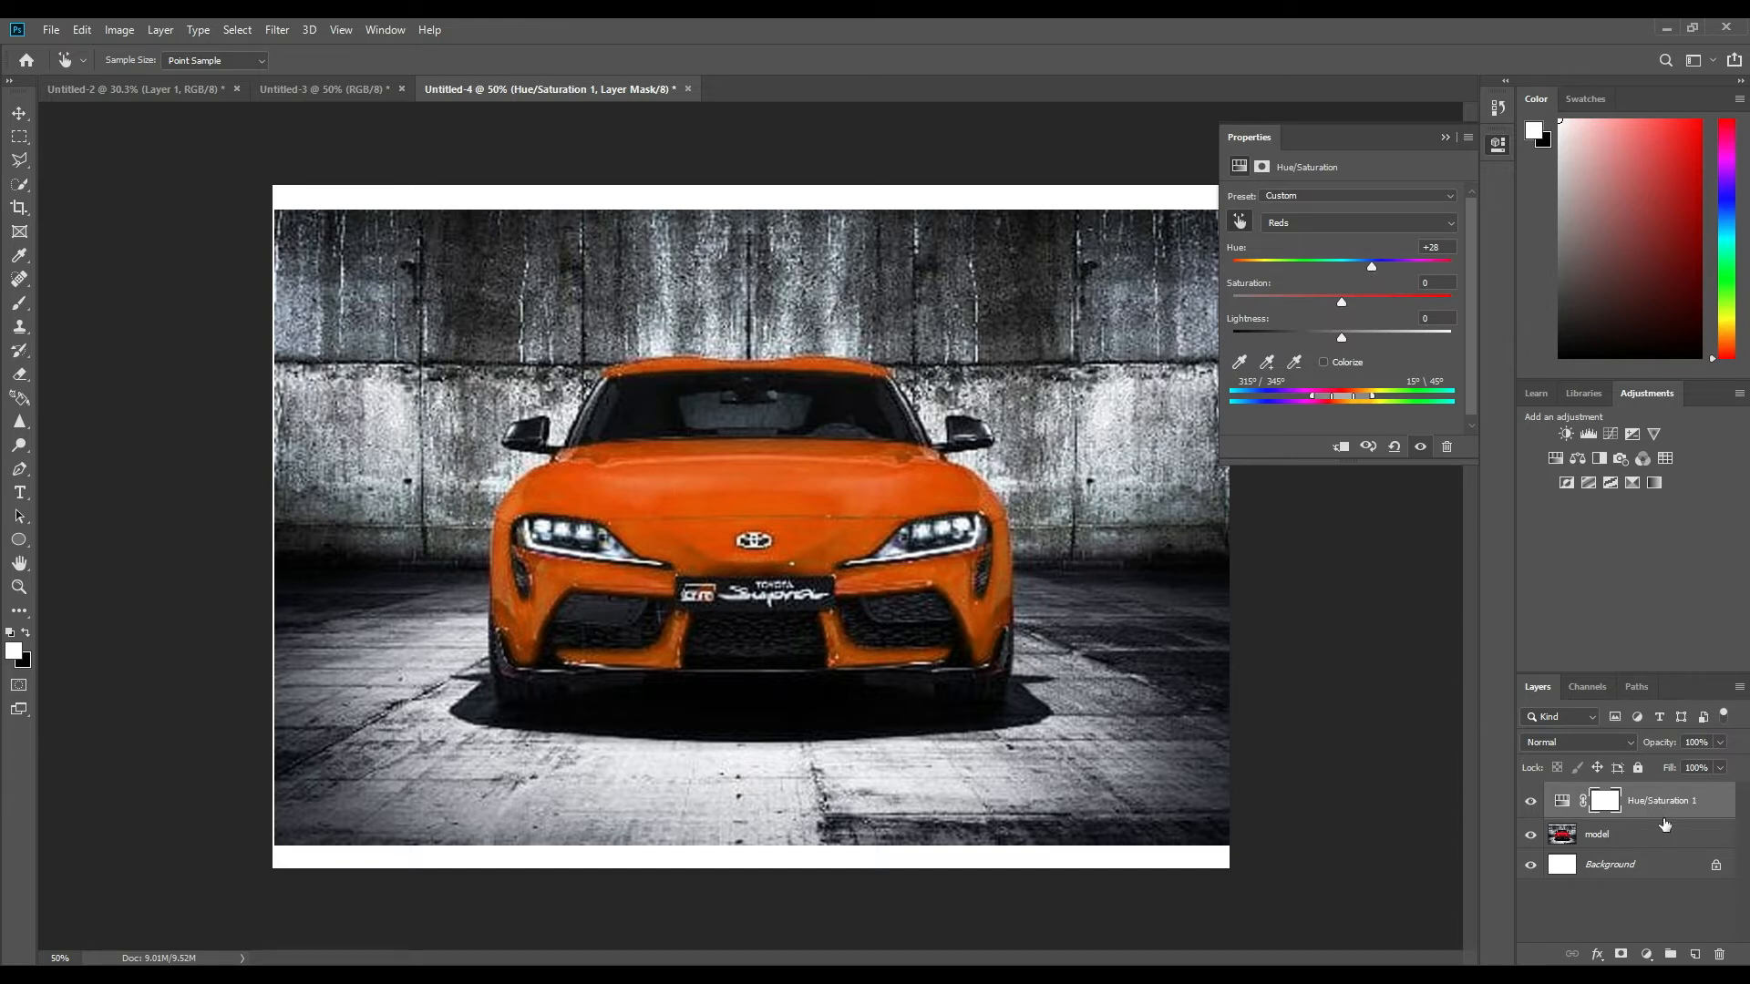
click(1446, 135)
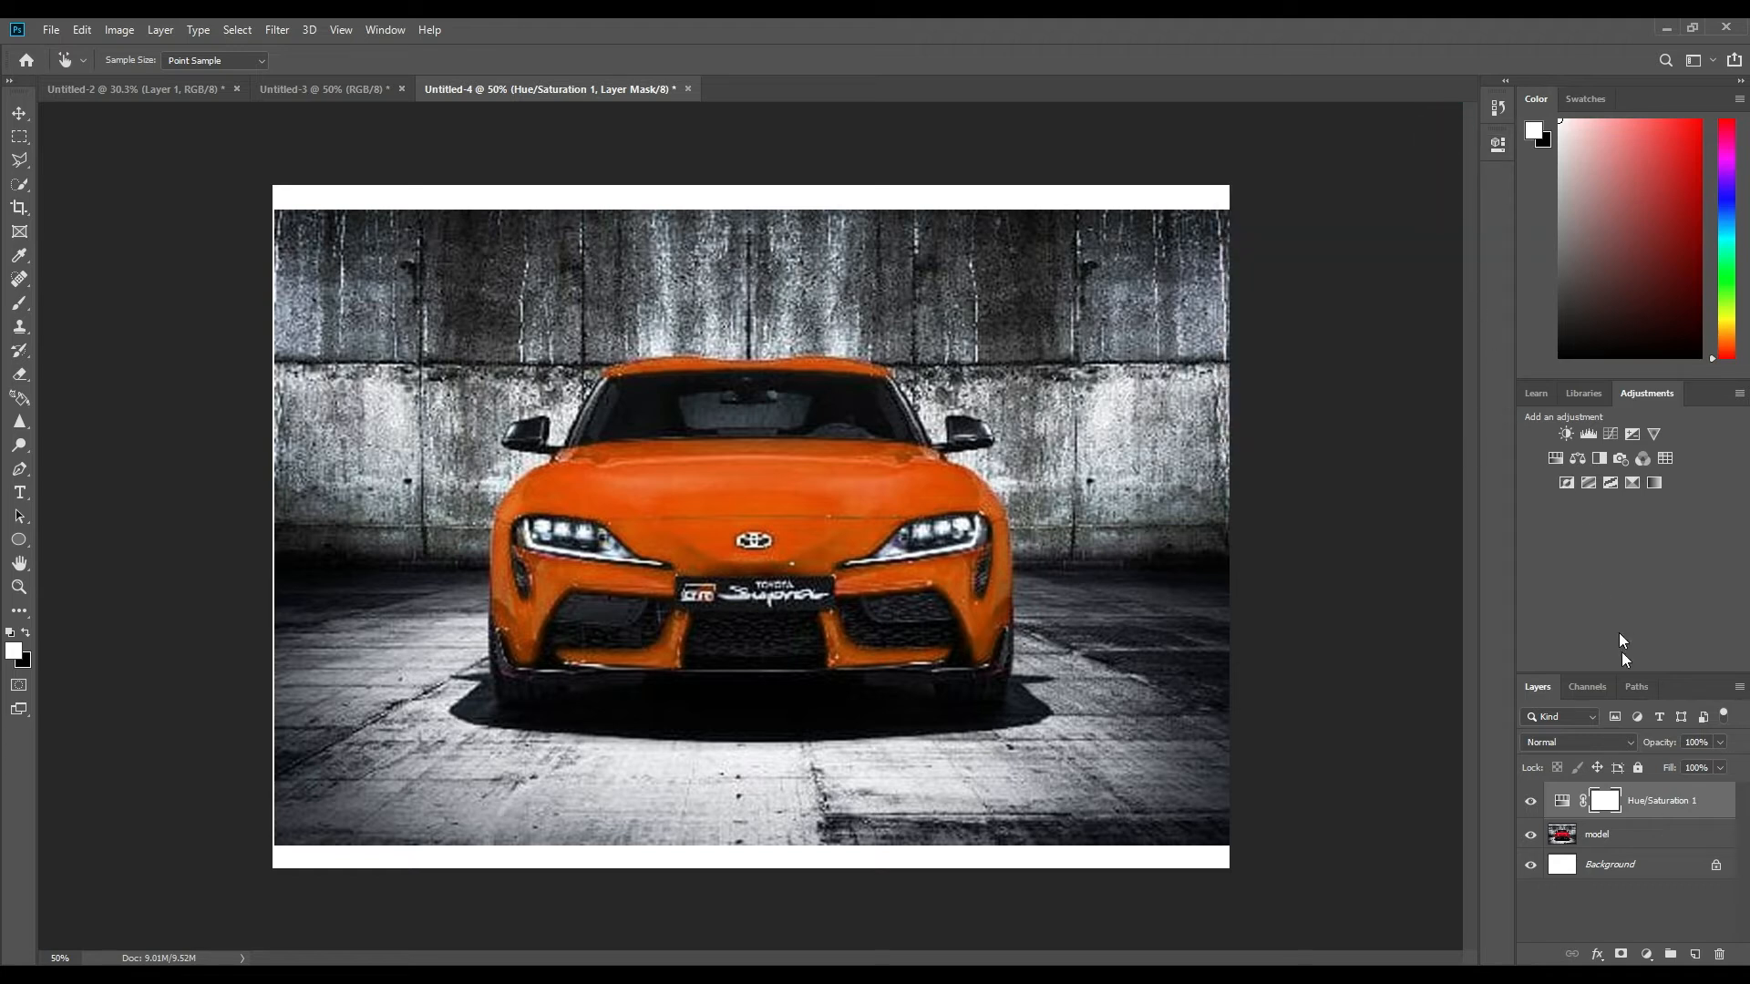
key(v)
Add a second Hue/Saturation adjustment layer directly above the model layer, sample the hood to target the Reds, and set Hue to -24.
click(1646, 840)
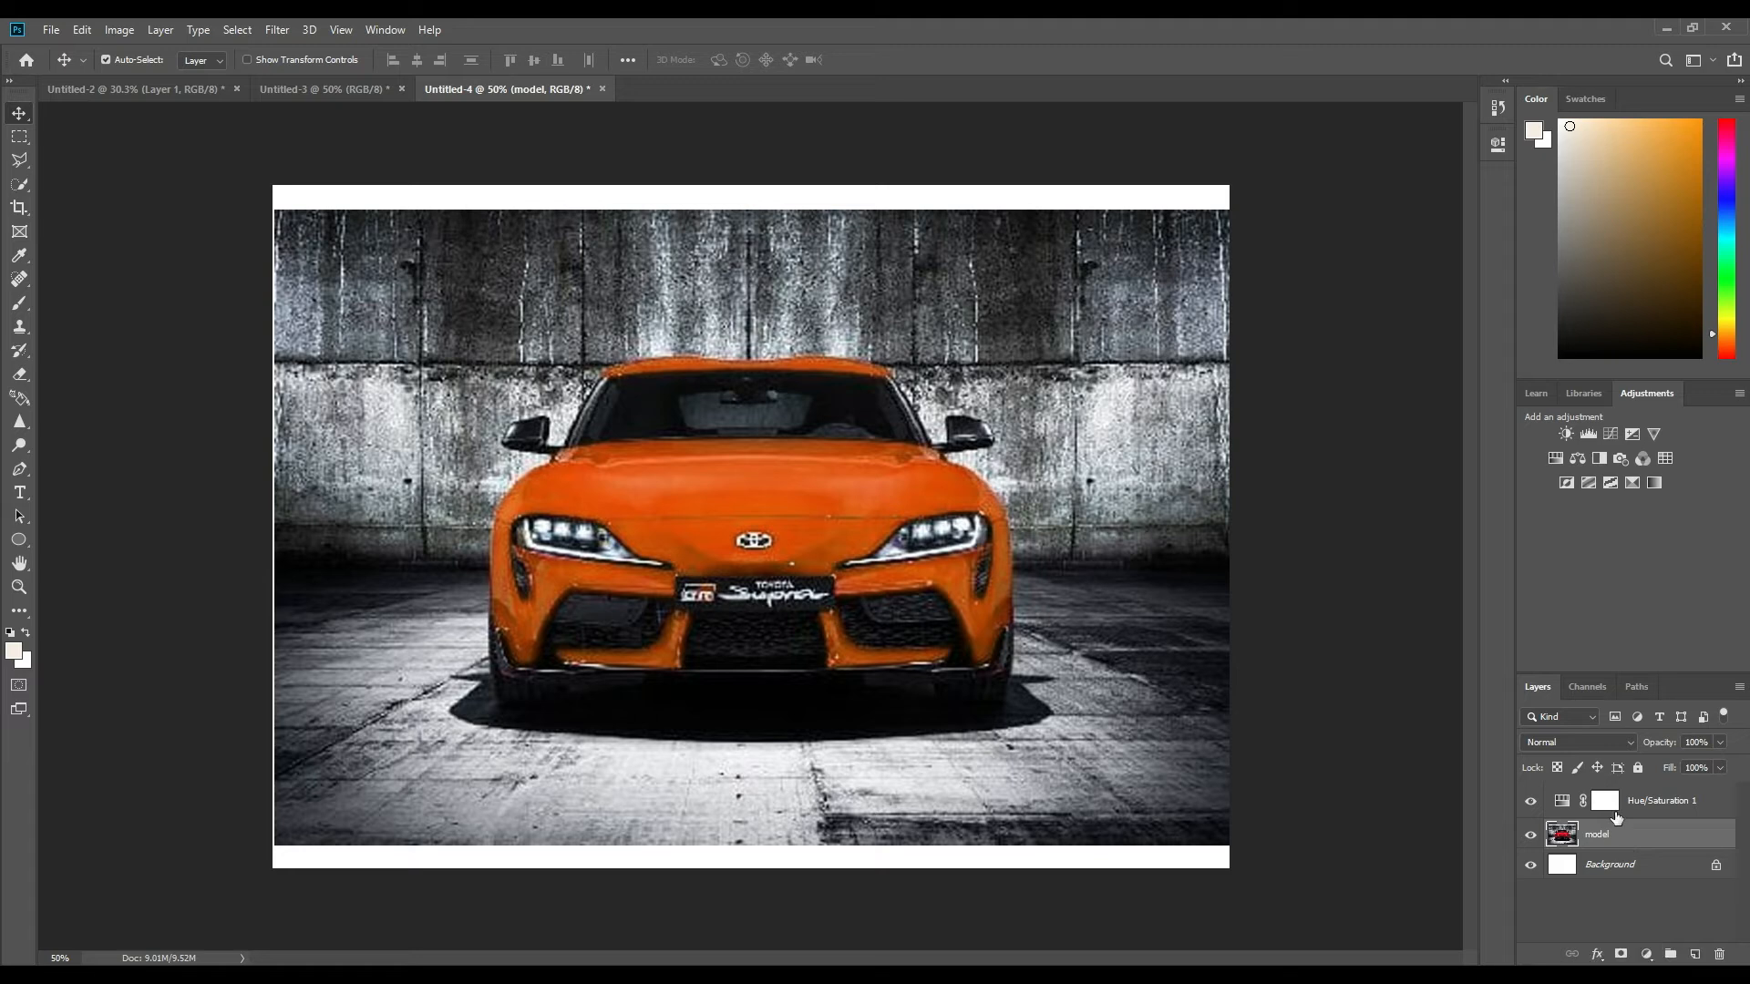
click(1646, 954)
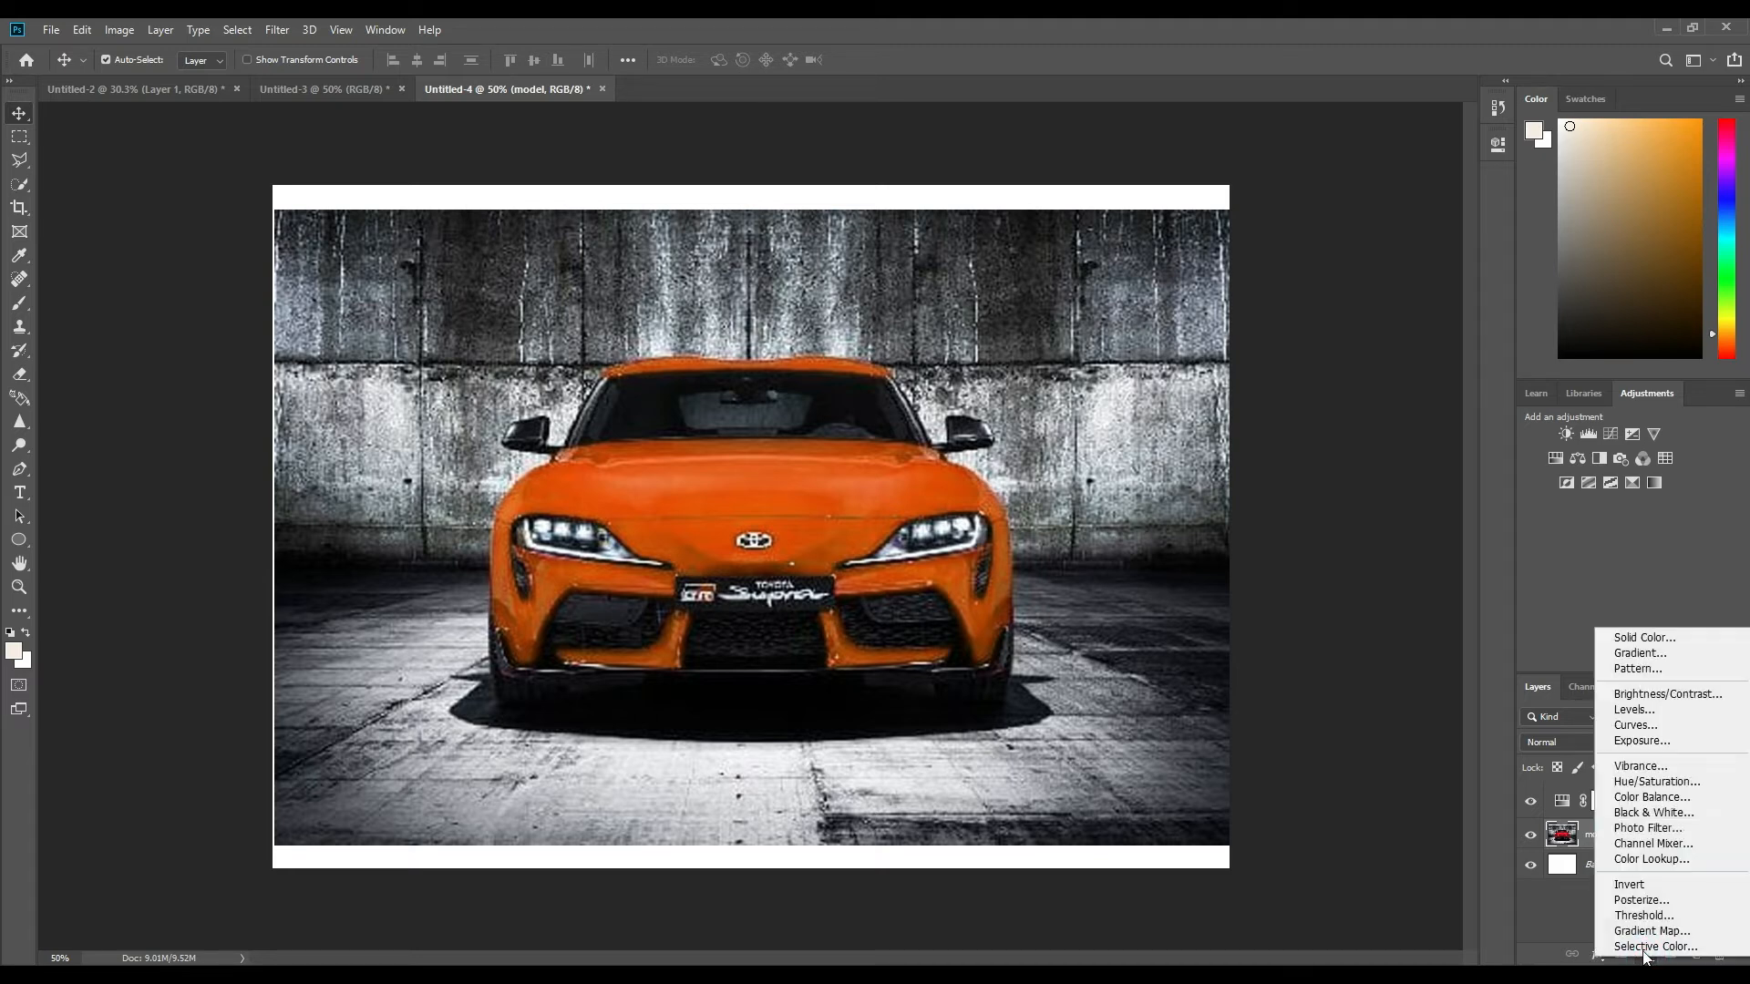
click(1667, 782)
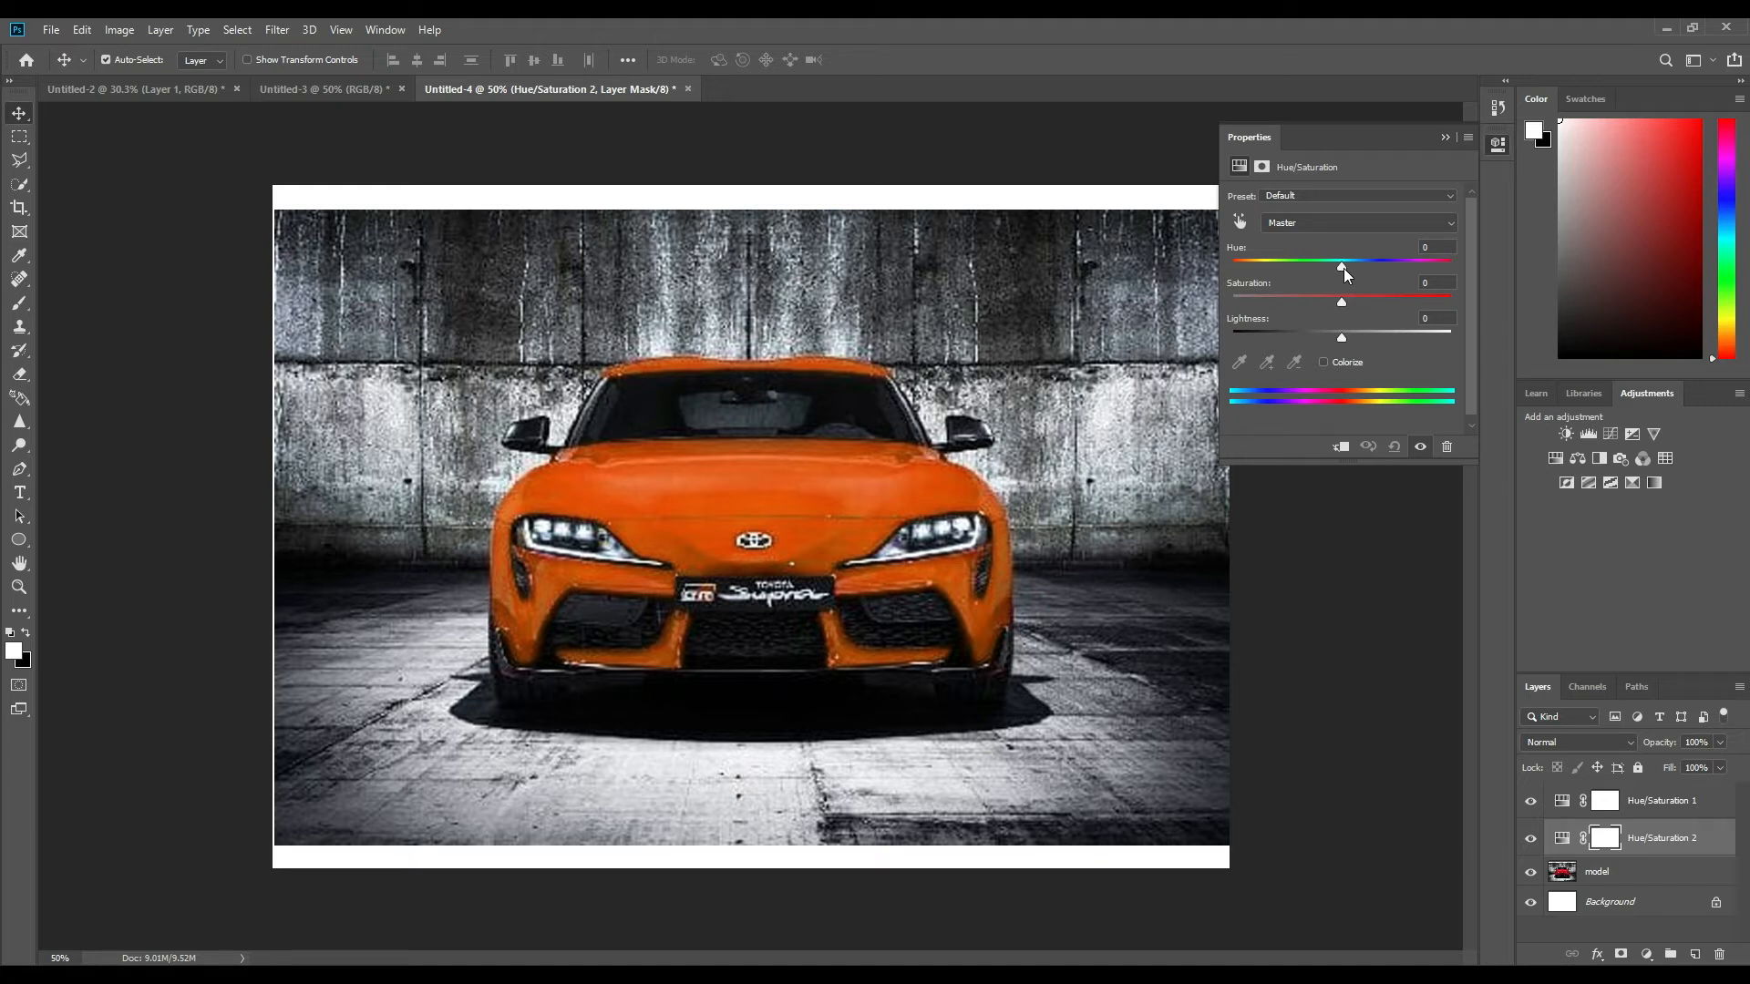
click(1238, 221)
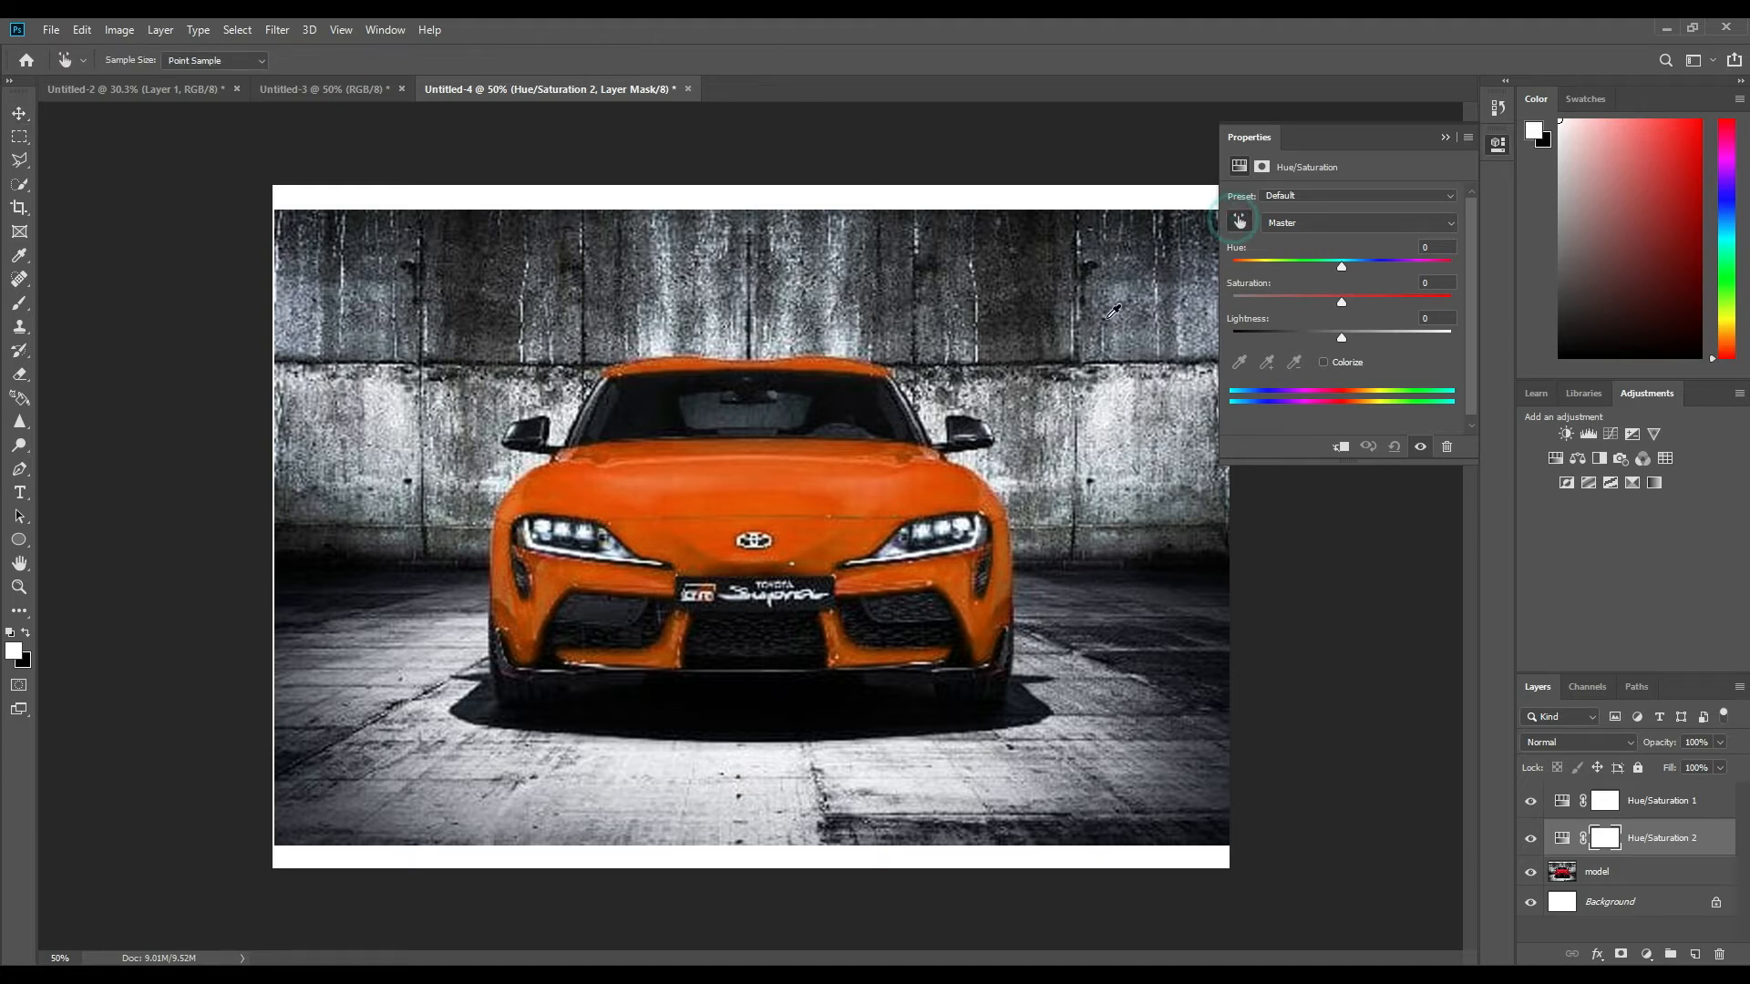
click(801, 475)
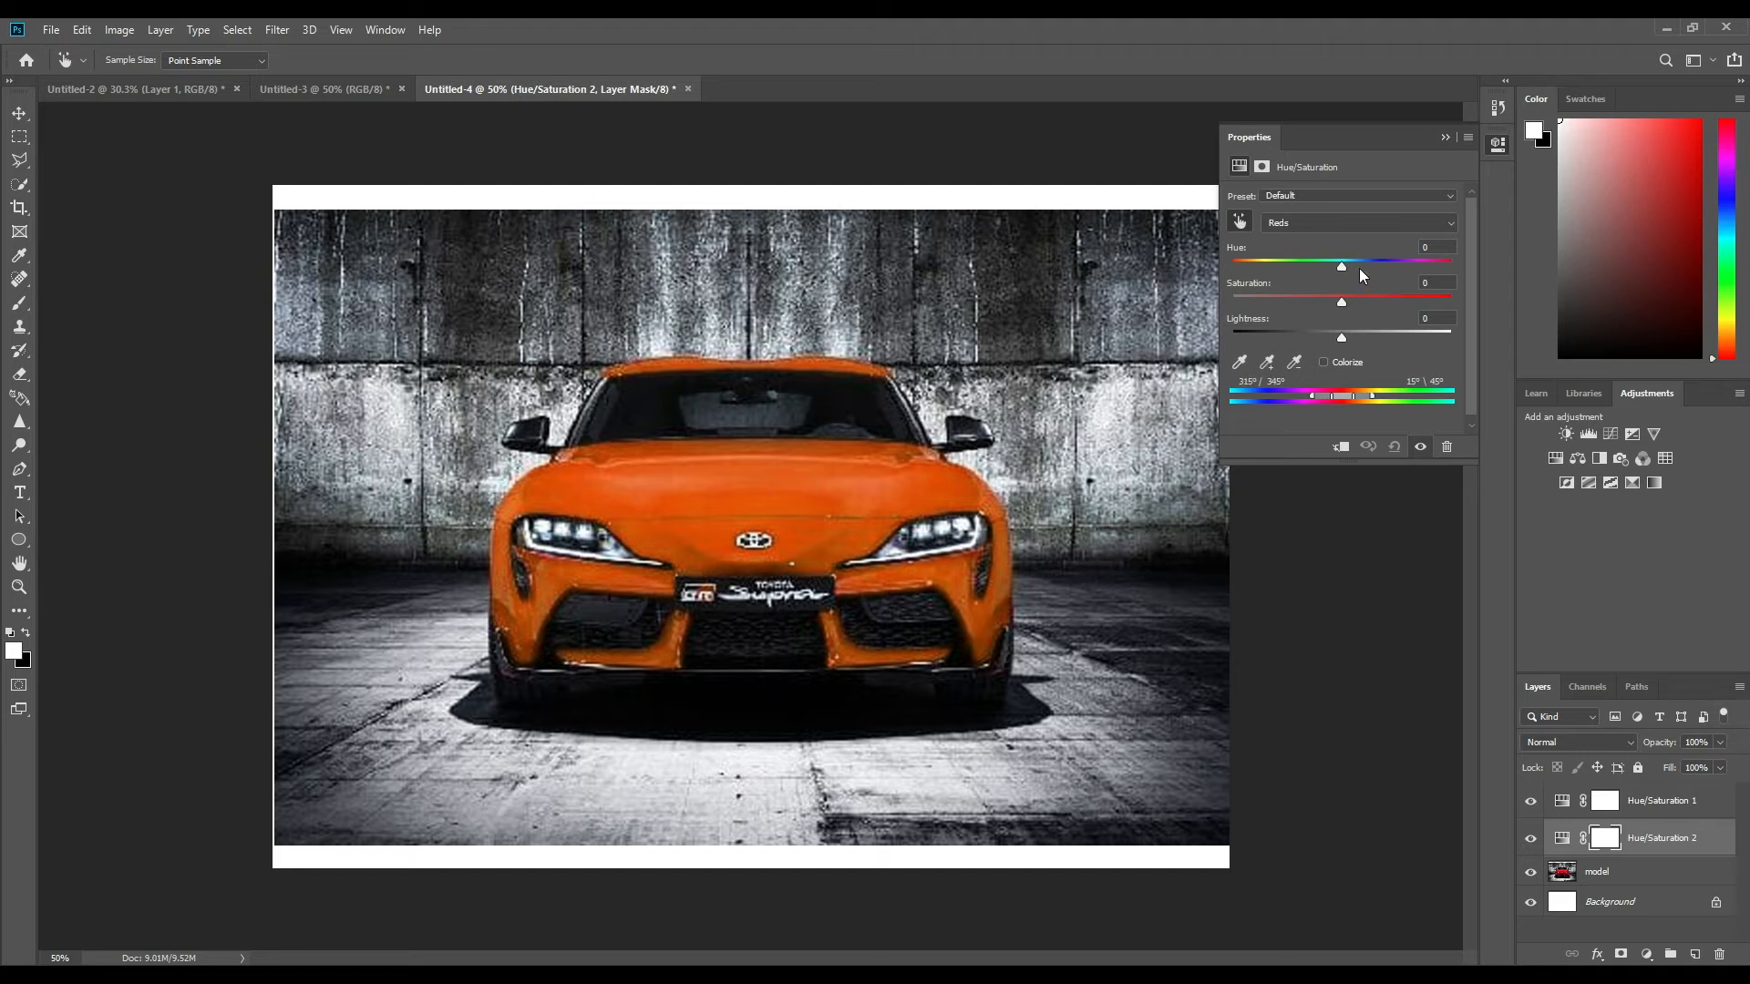
mouse_move(1341, 268)
mouse_down()
mouse_move(1413, 266)
mouse_move(1258, 266)
mouse_move(1387, 261)
mouse_move(1319, 255)
mouse_up()
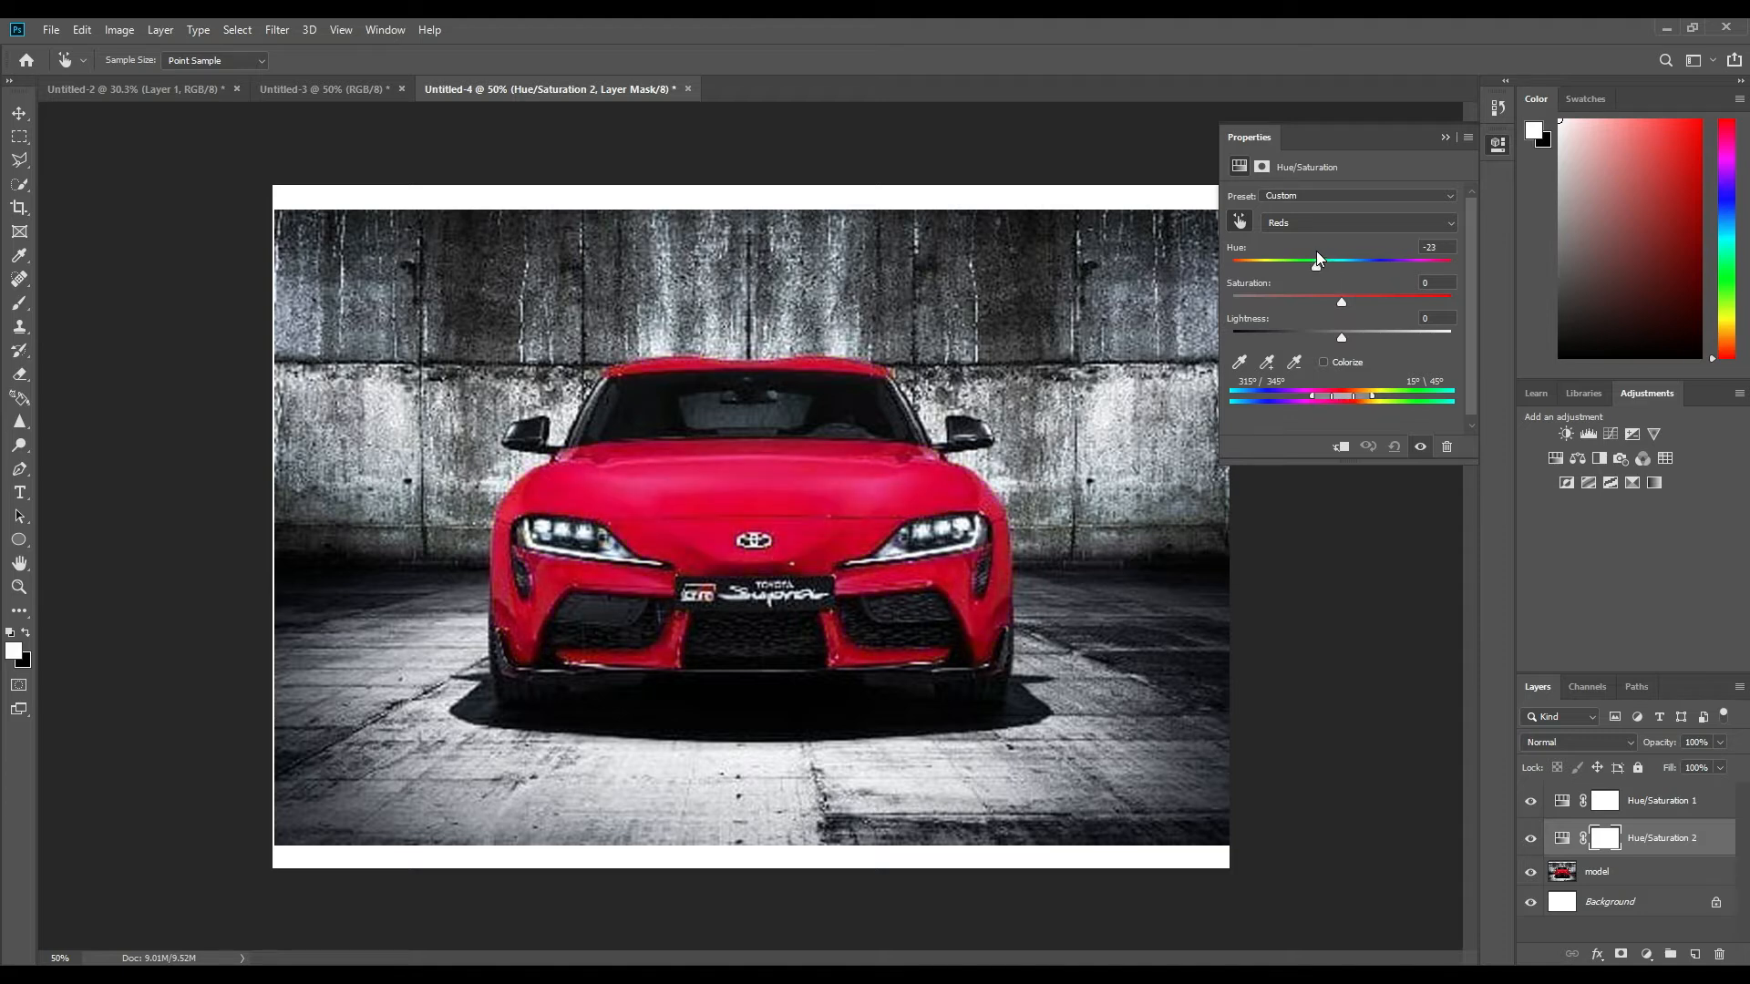
drag(1308, 257, 1320, 261)
Set the Reds Saturation to +8 and Lightness to 0 in the second Hue/Saturation layer.
drag(1341, 304, 1461, 303)
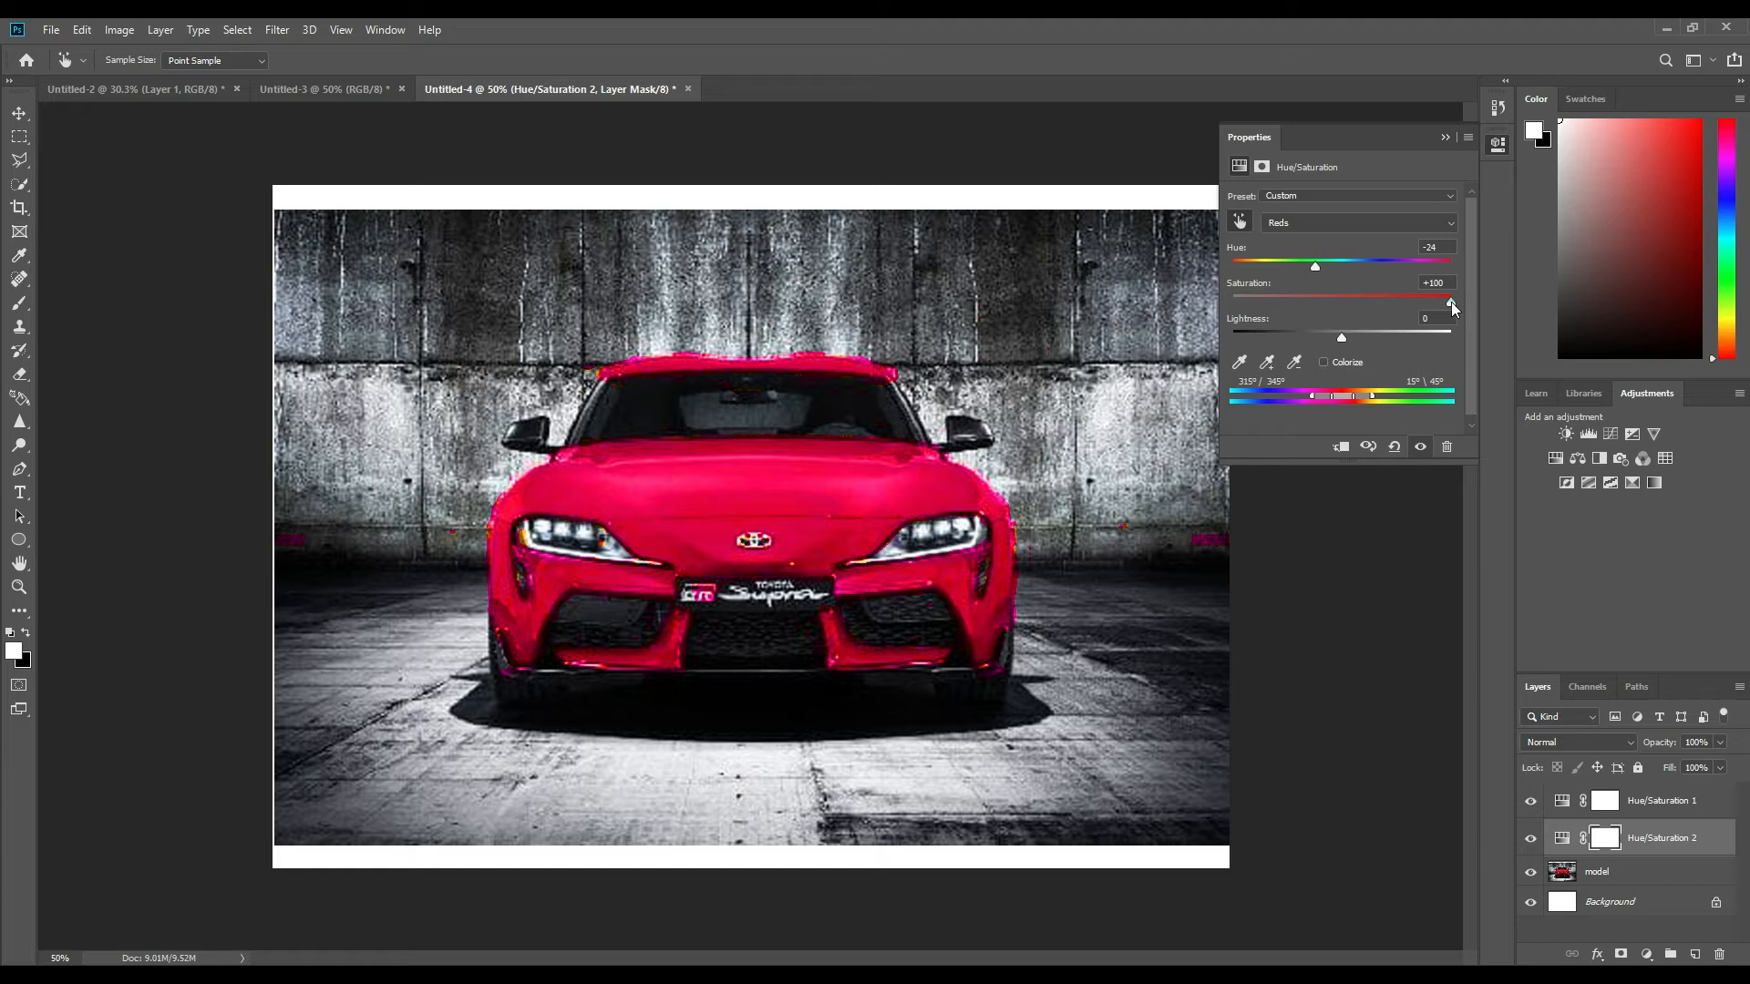
drag(1412, 302, 1343, 308)
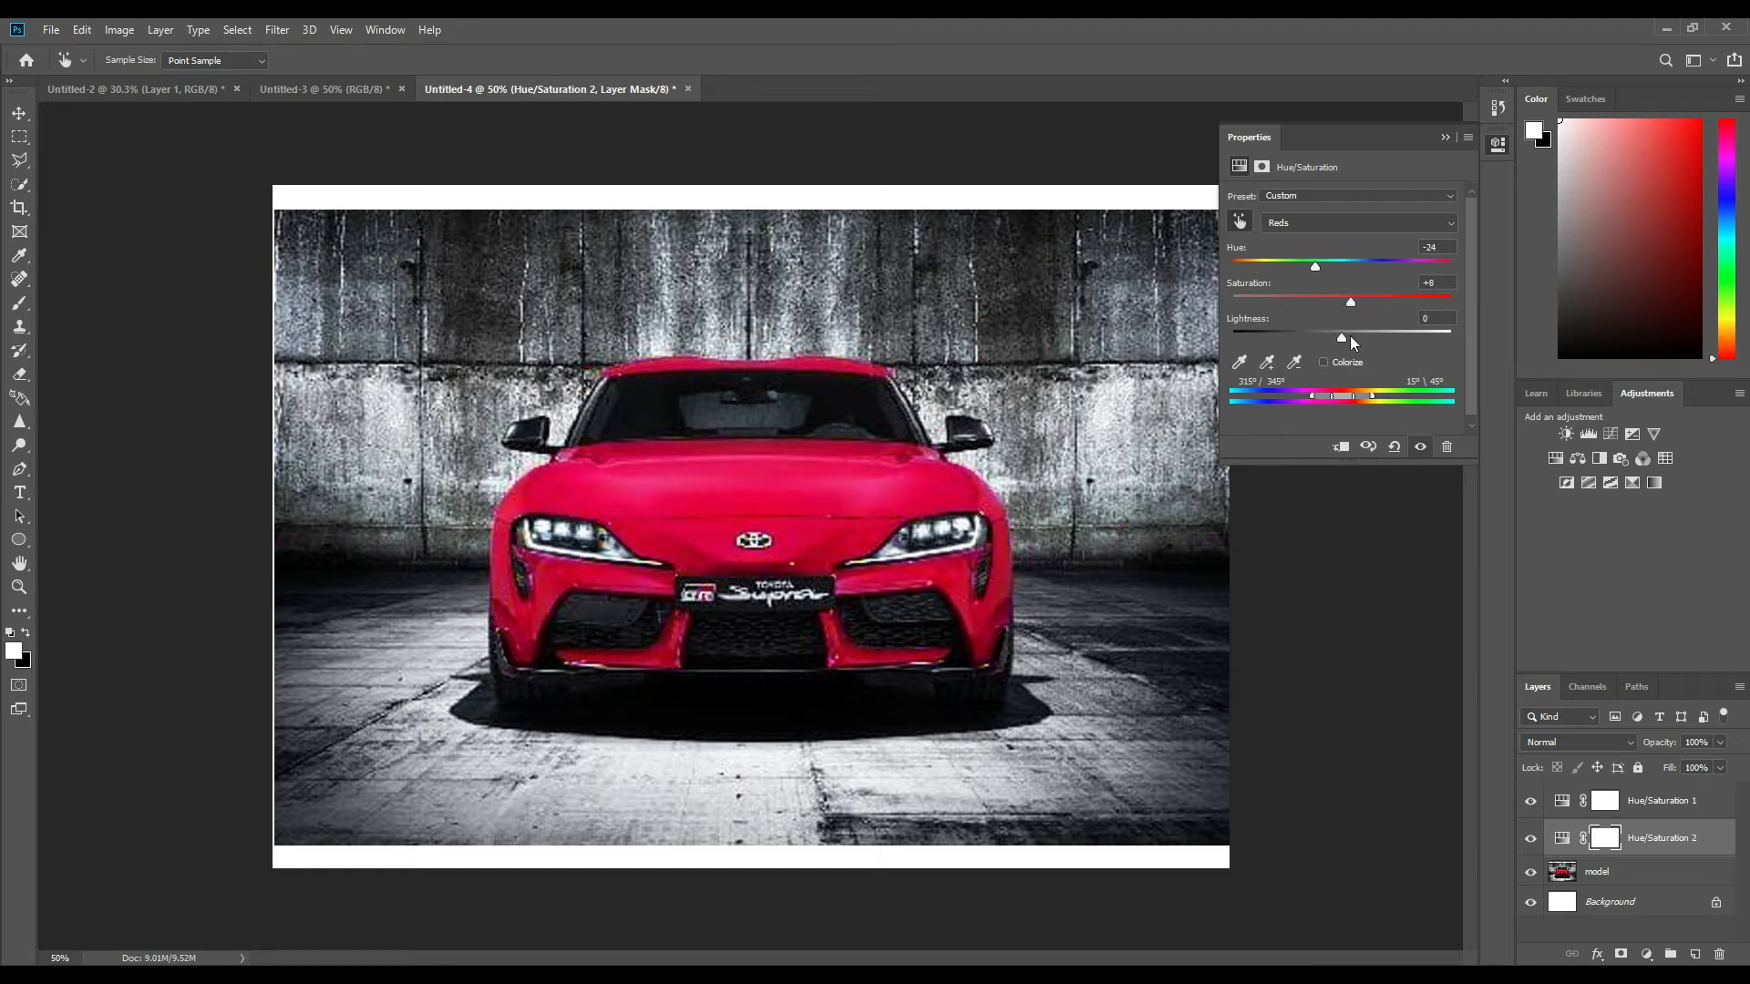
mouse_move(1342, 344)
mouse_down()
mouse_move(1212, 353)
mouse_move(1474, 339)
mouse_move(1338, 348)
mouse_up()
click(1437, 317)
text(0)
click(1443, 140)
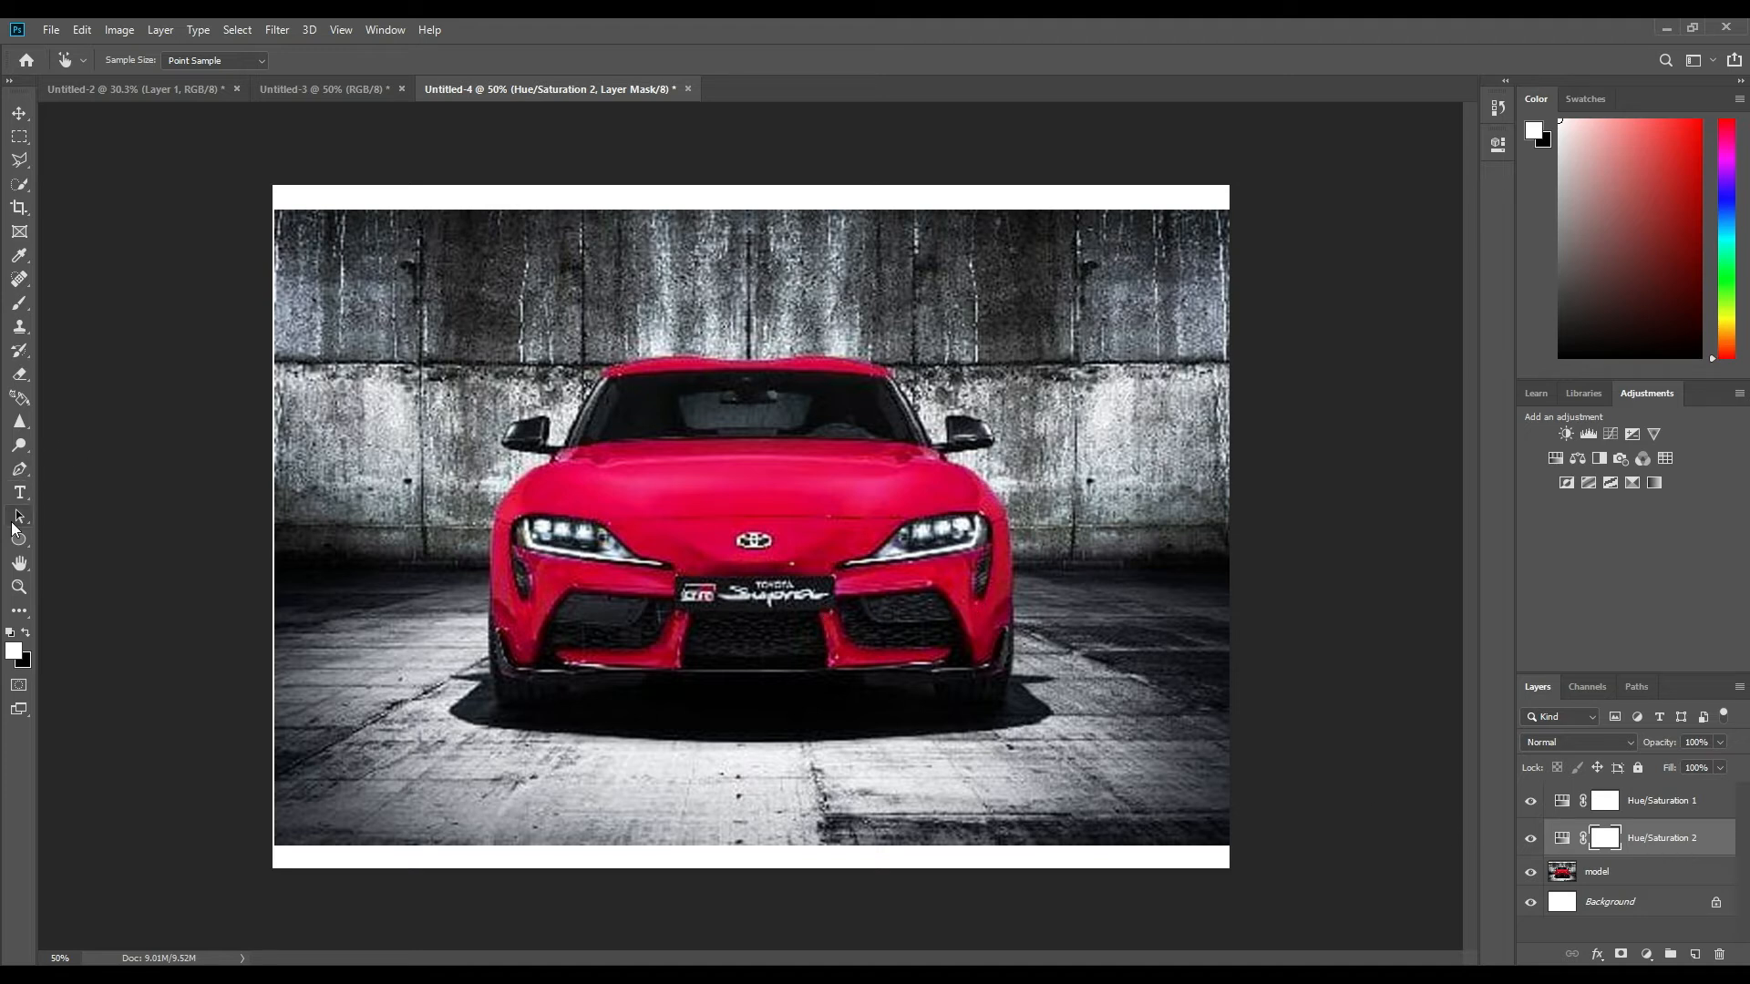
Draw a closed Pen path around the car's lower front, below the headlights, and apply it as a vector mask on the second Hue/Saturation layer.
click(20, 470)
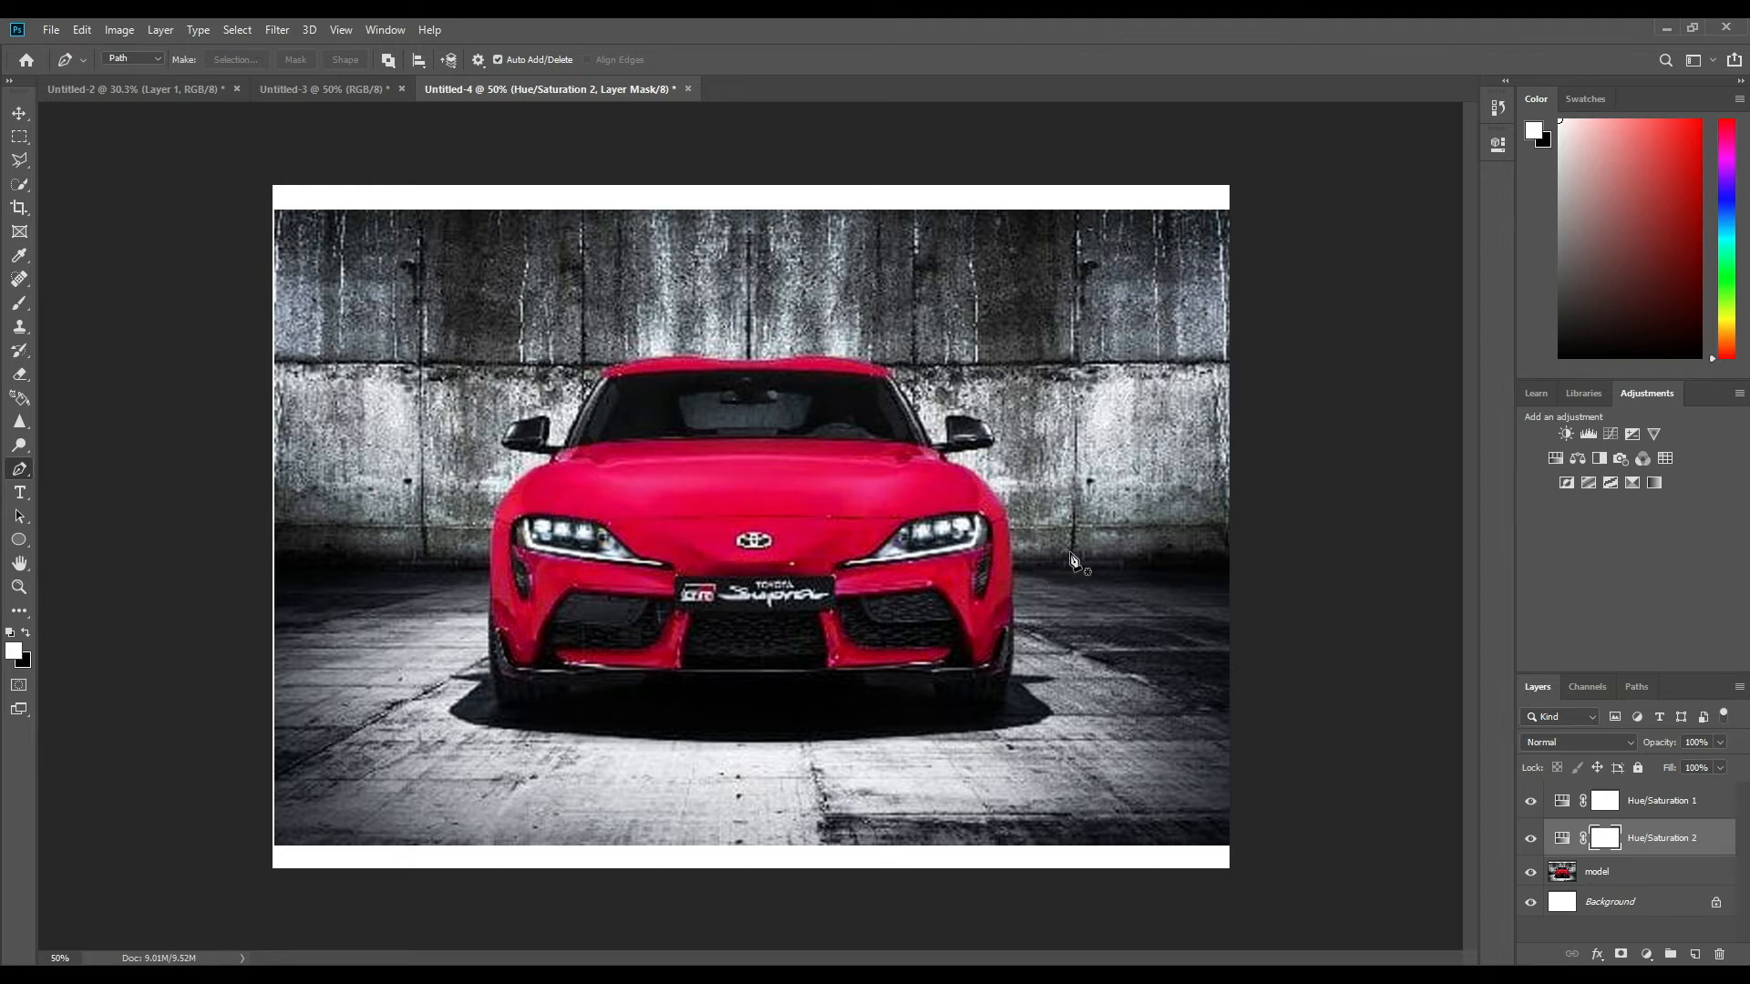
click(1019, 543)
click(984, 550)
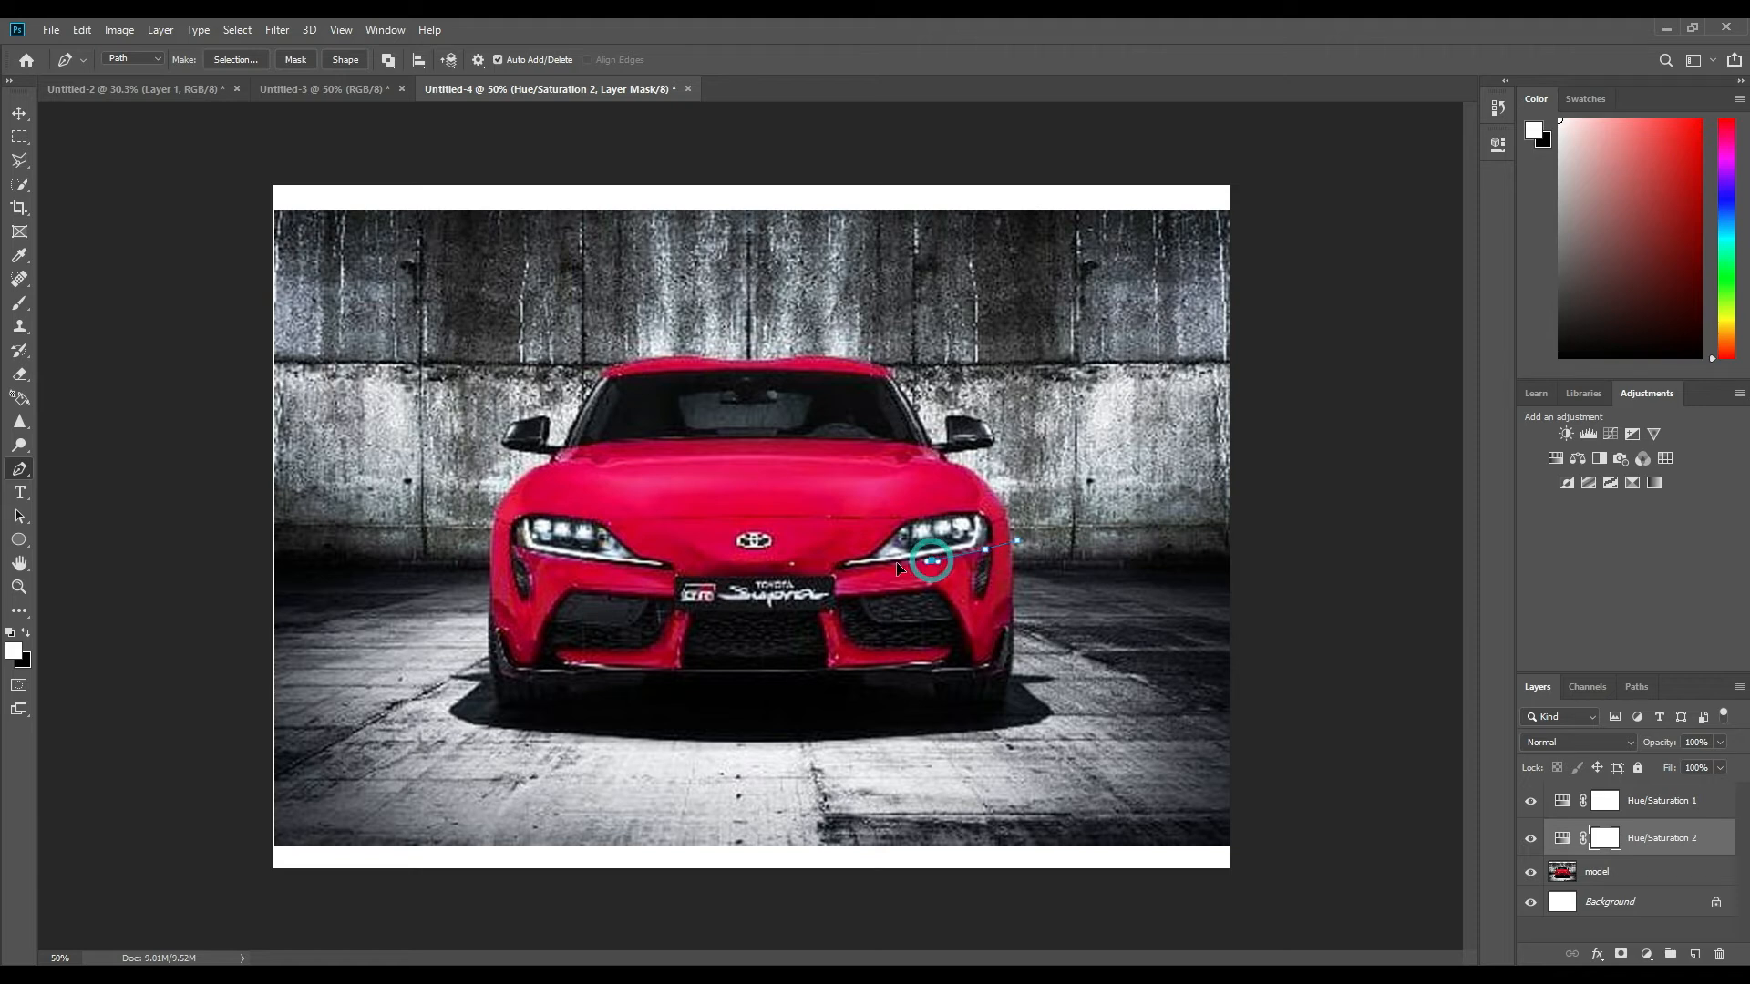
click(861, 567)
click(831, 567)
click(615, 565)
click(540, 553)
click(465, 535)
click(458, 646)
drag(580, 733, 625, 751)
drag(907, 758, 945, 746)
click(1040, 680)
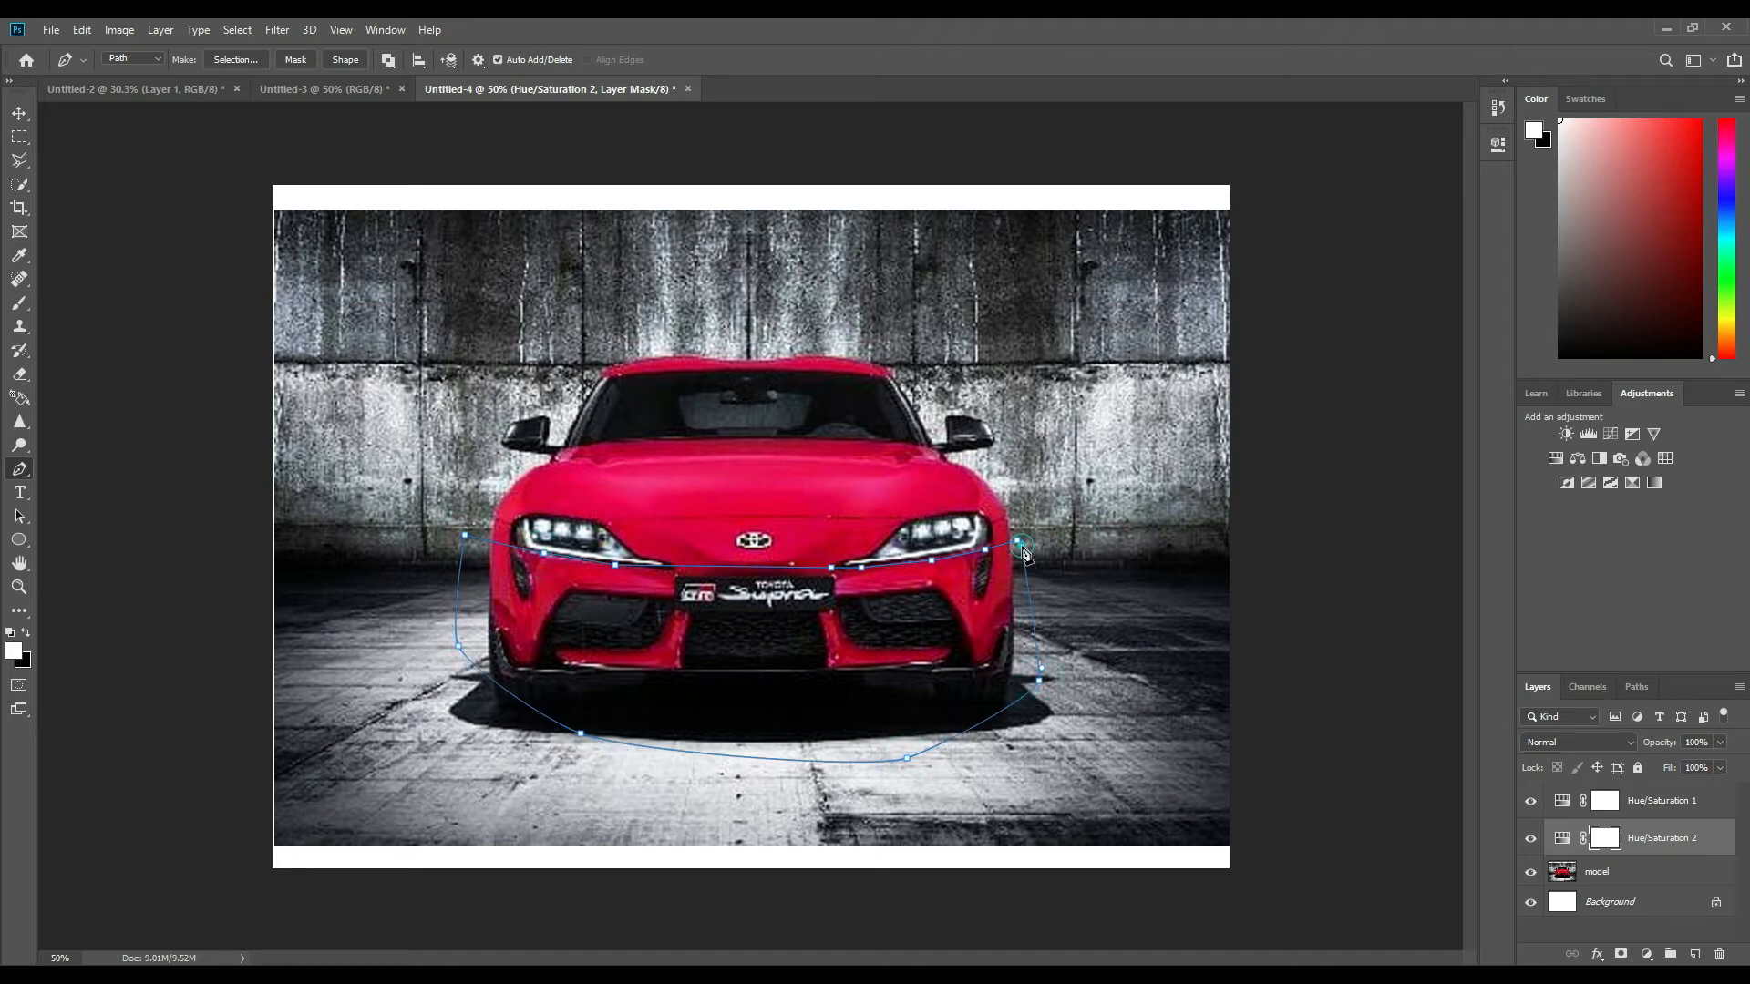
click(1018, 546)
click(1621, 956)
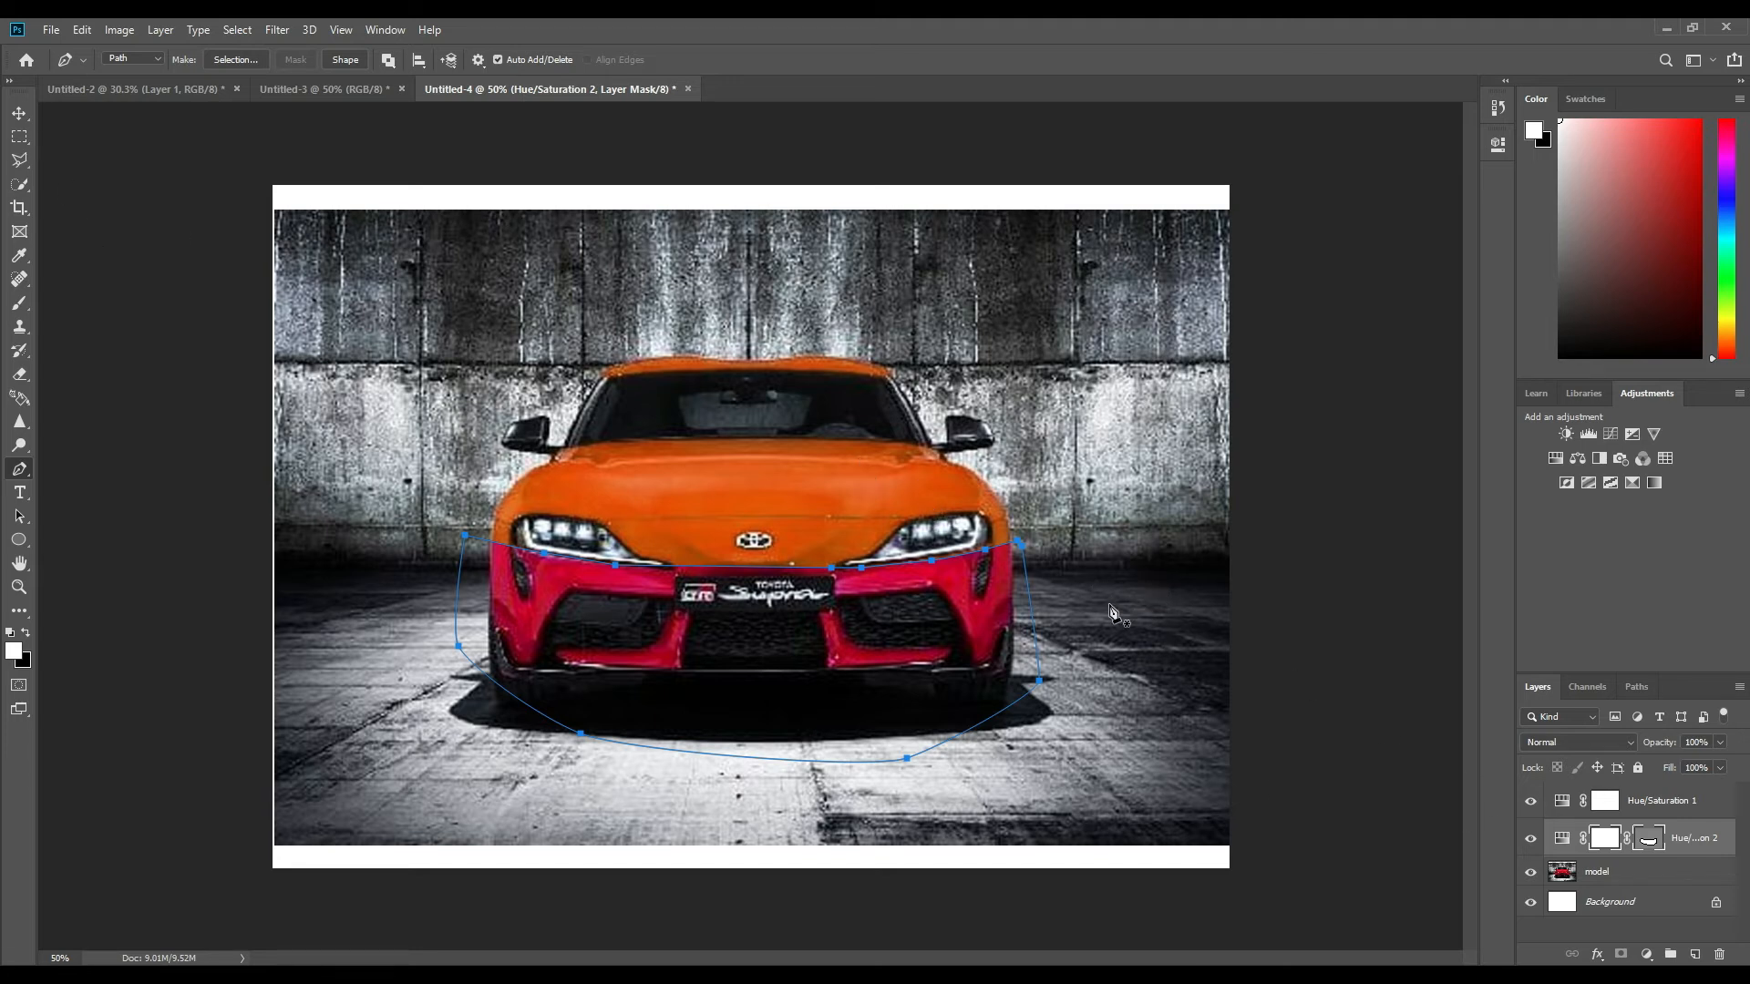
key(Return)
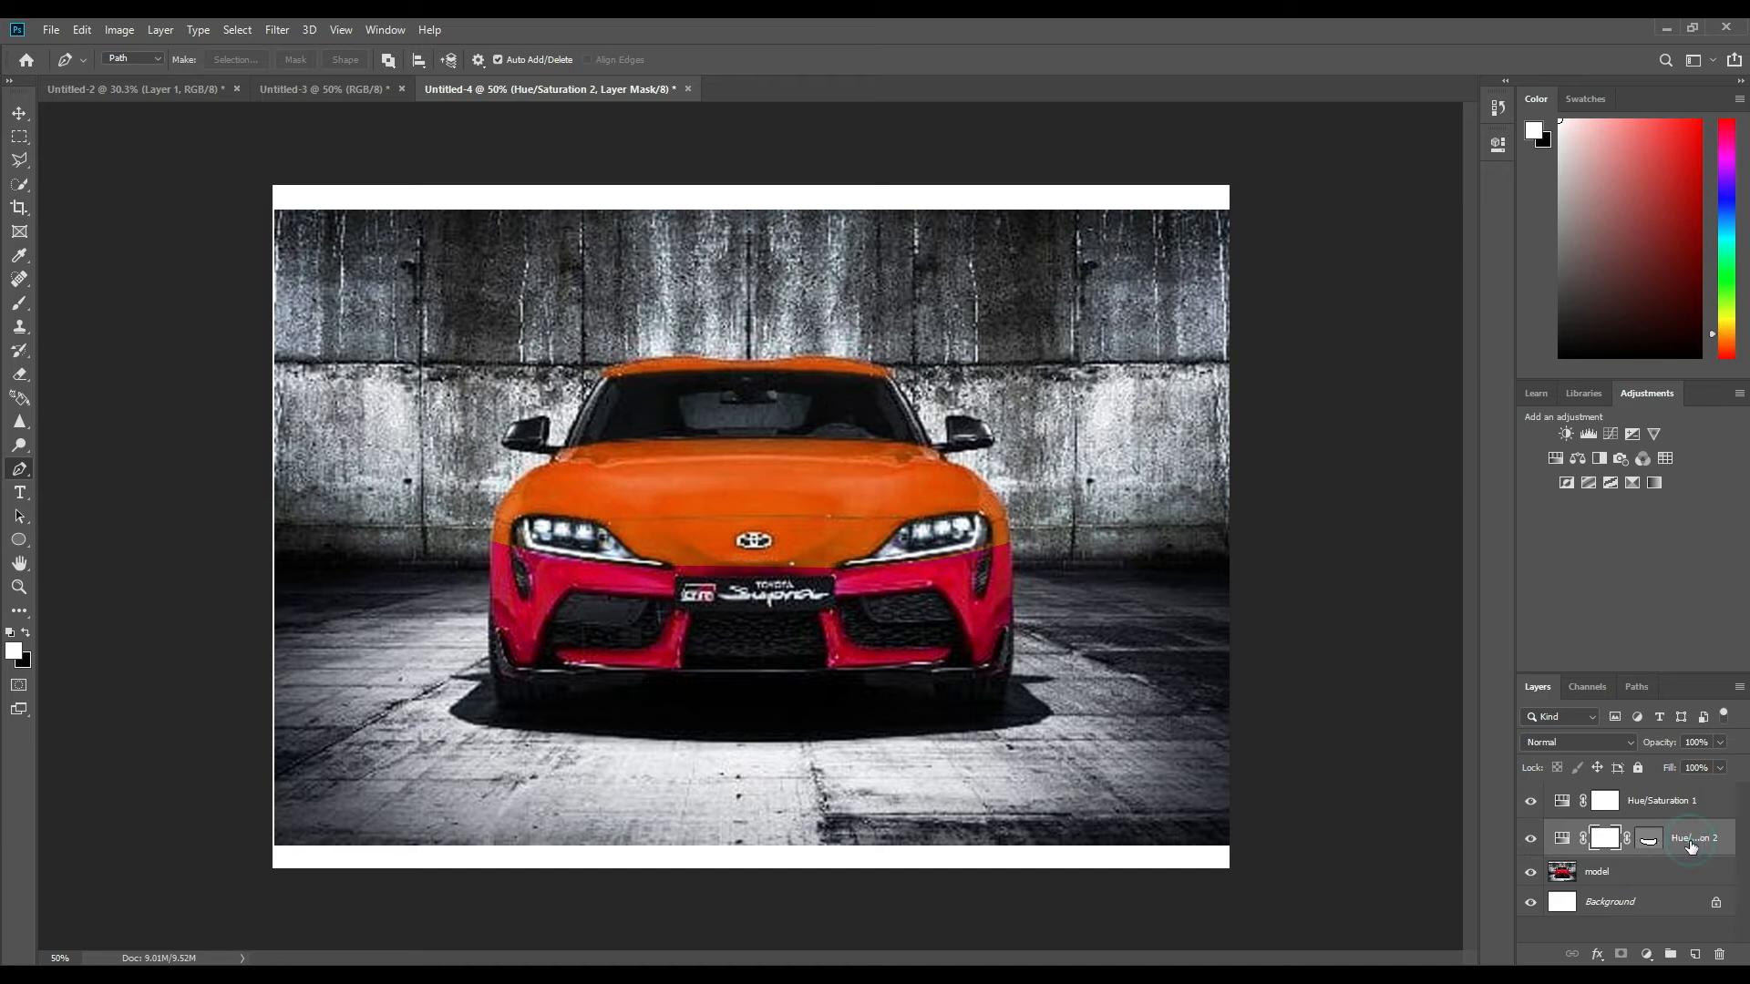
Delete the masked second Hue/Saturation layer and add a fresh Hue/Saturation adjustment layer directly above the model layer.
click(1692, 844)
key(Delete)
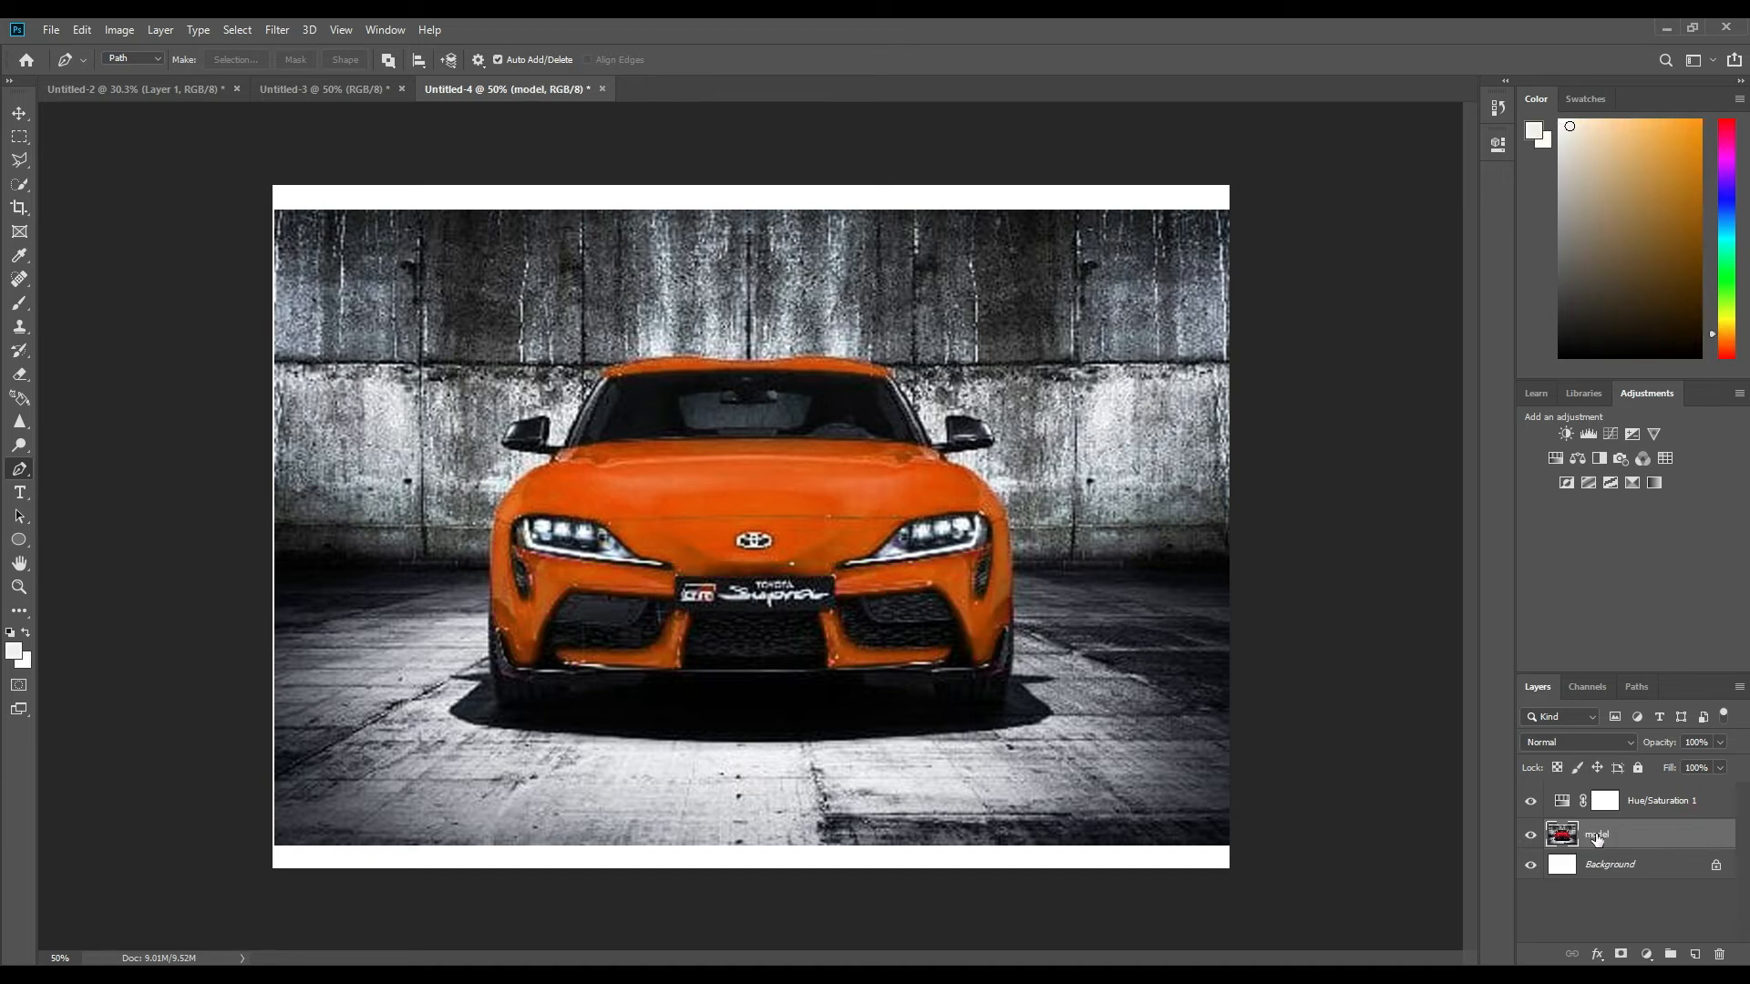
click(1614, 837)
click(1646, 955)
click(1647, 956)
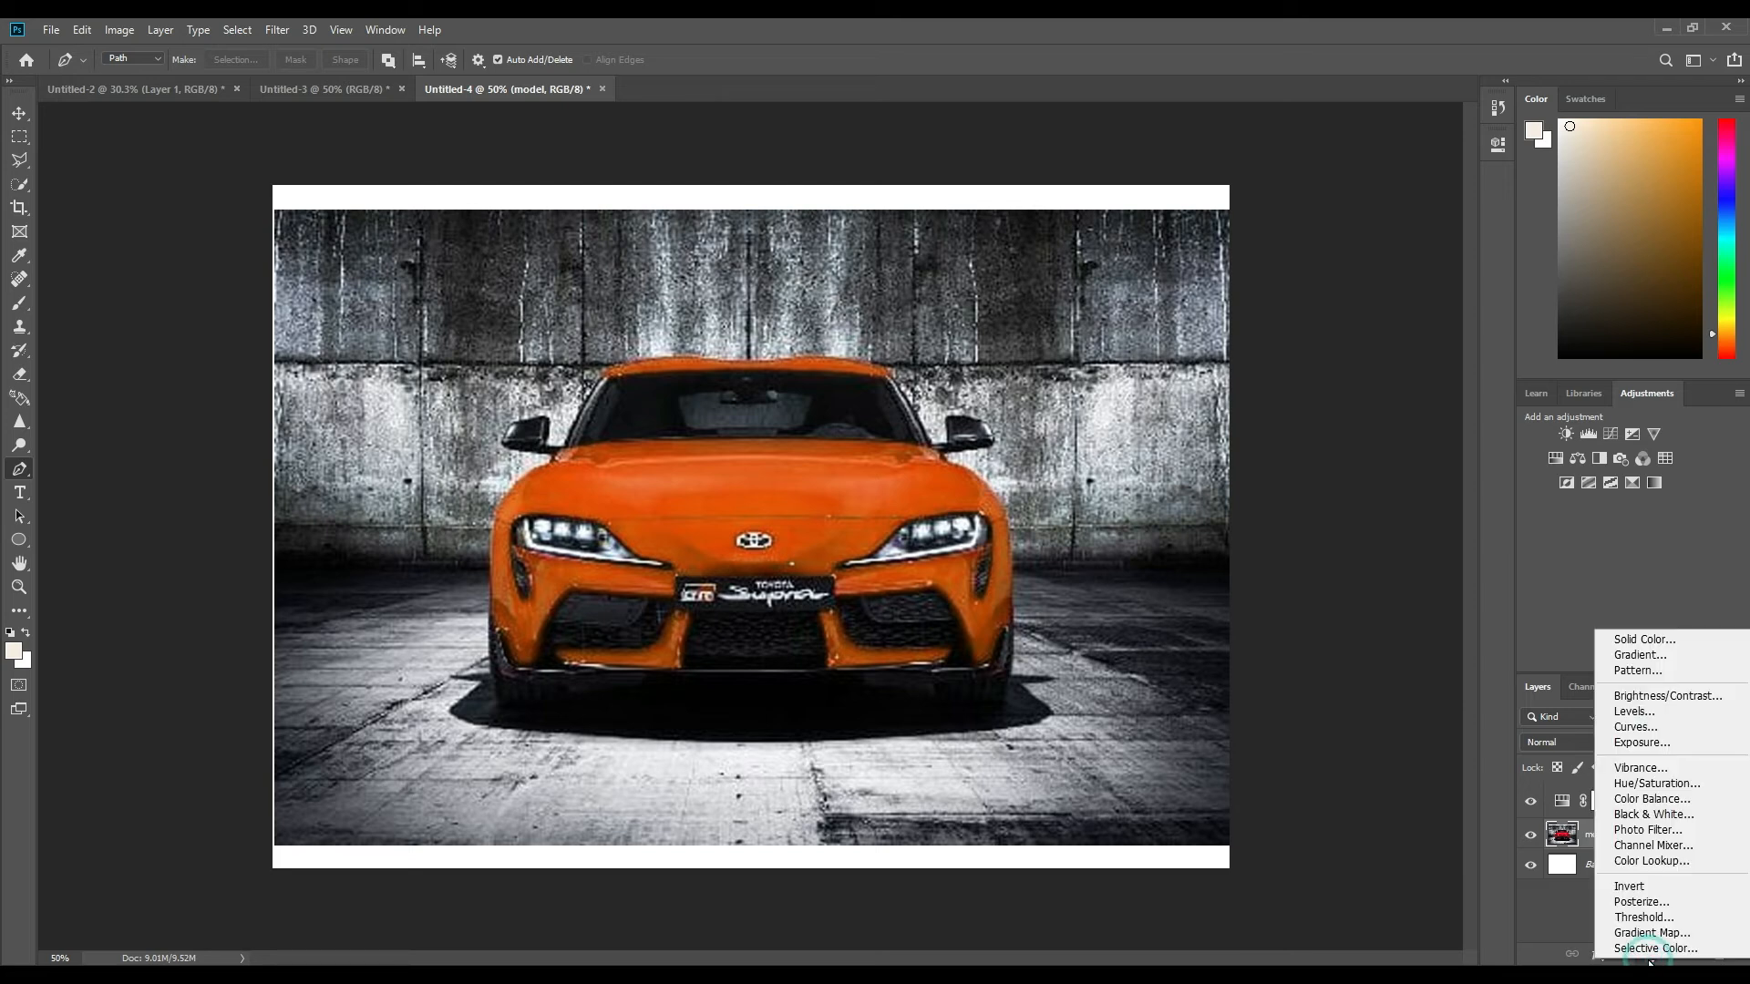
click(1656, 783)
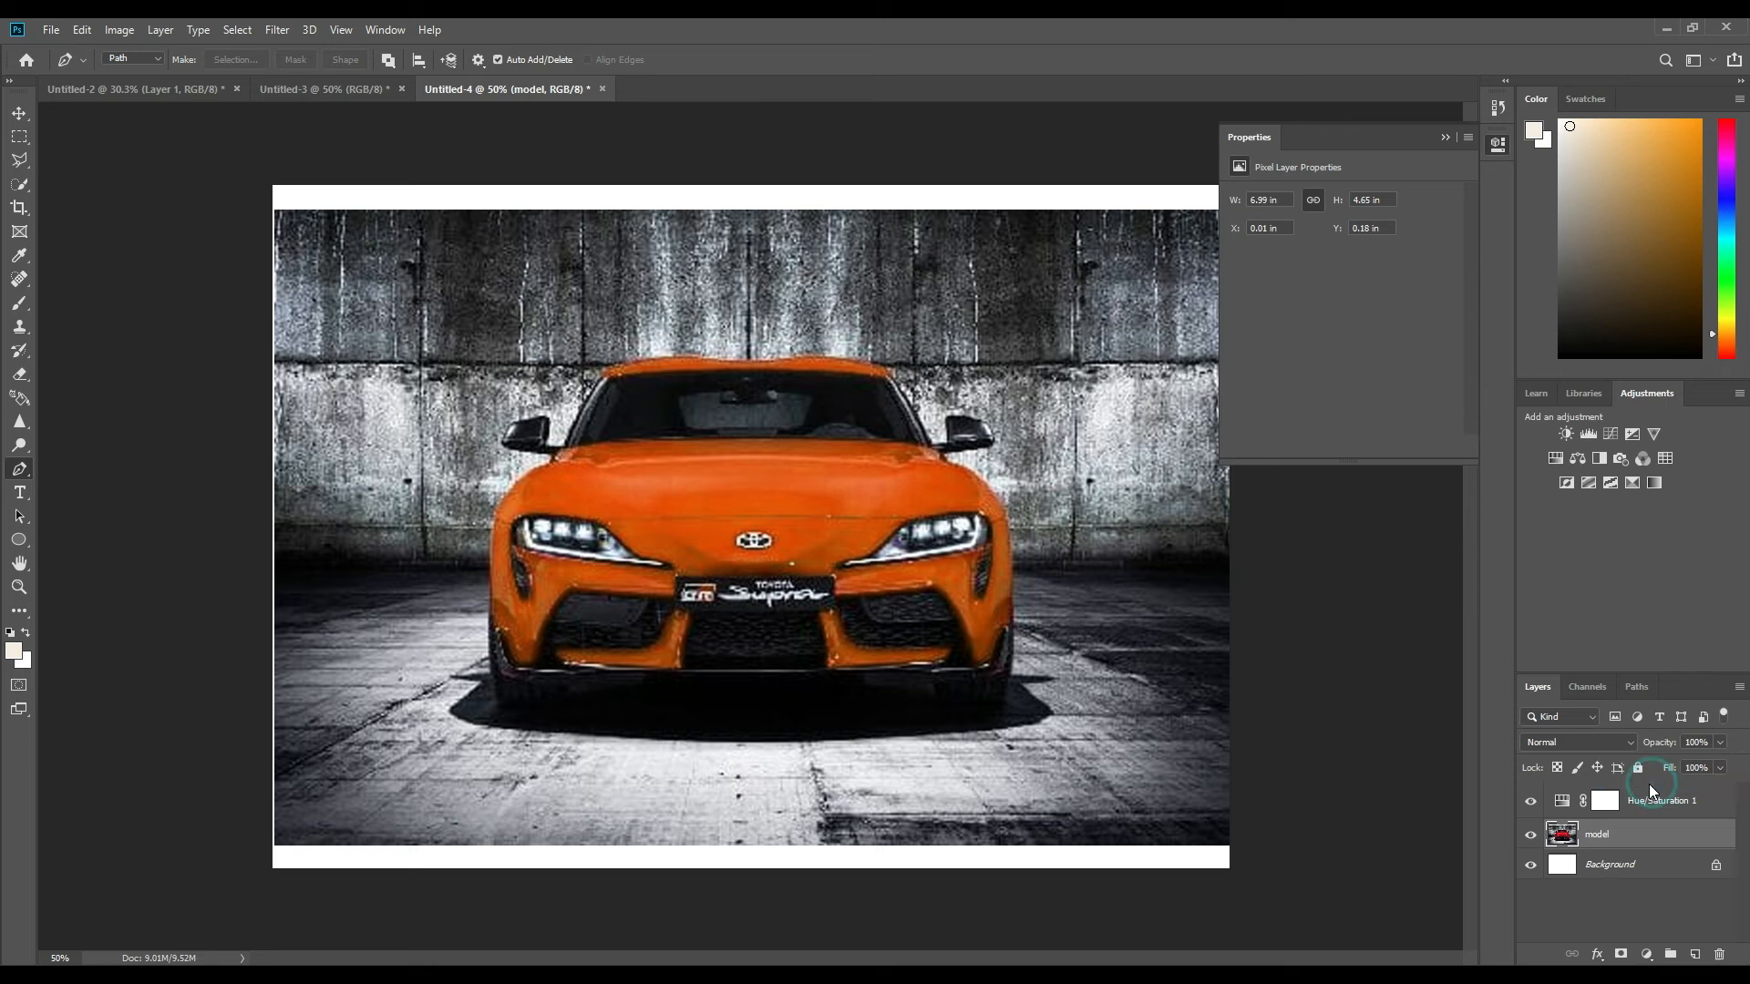
Sample the hood to target the Reds in the new Hue/Saturation layer and set Hue to -153.
click(1241, 223)
click(756, 467)
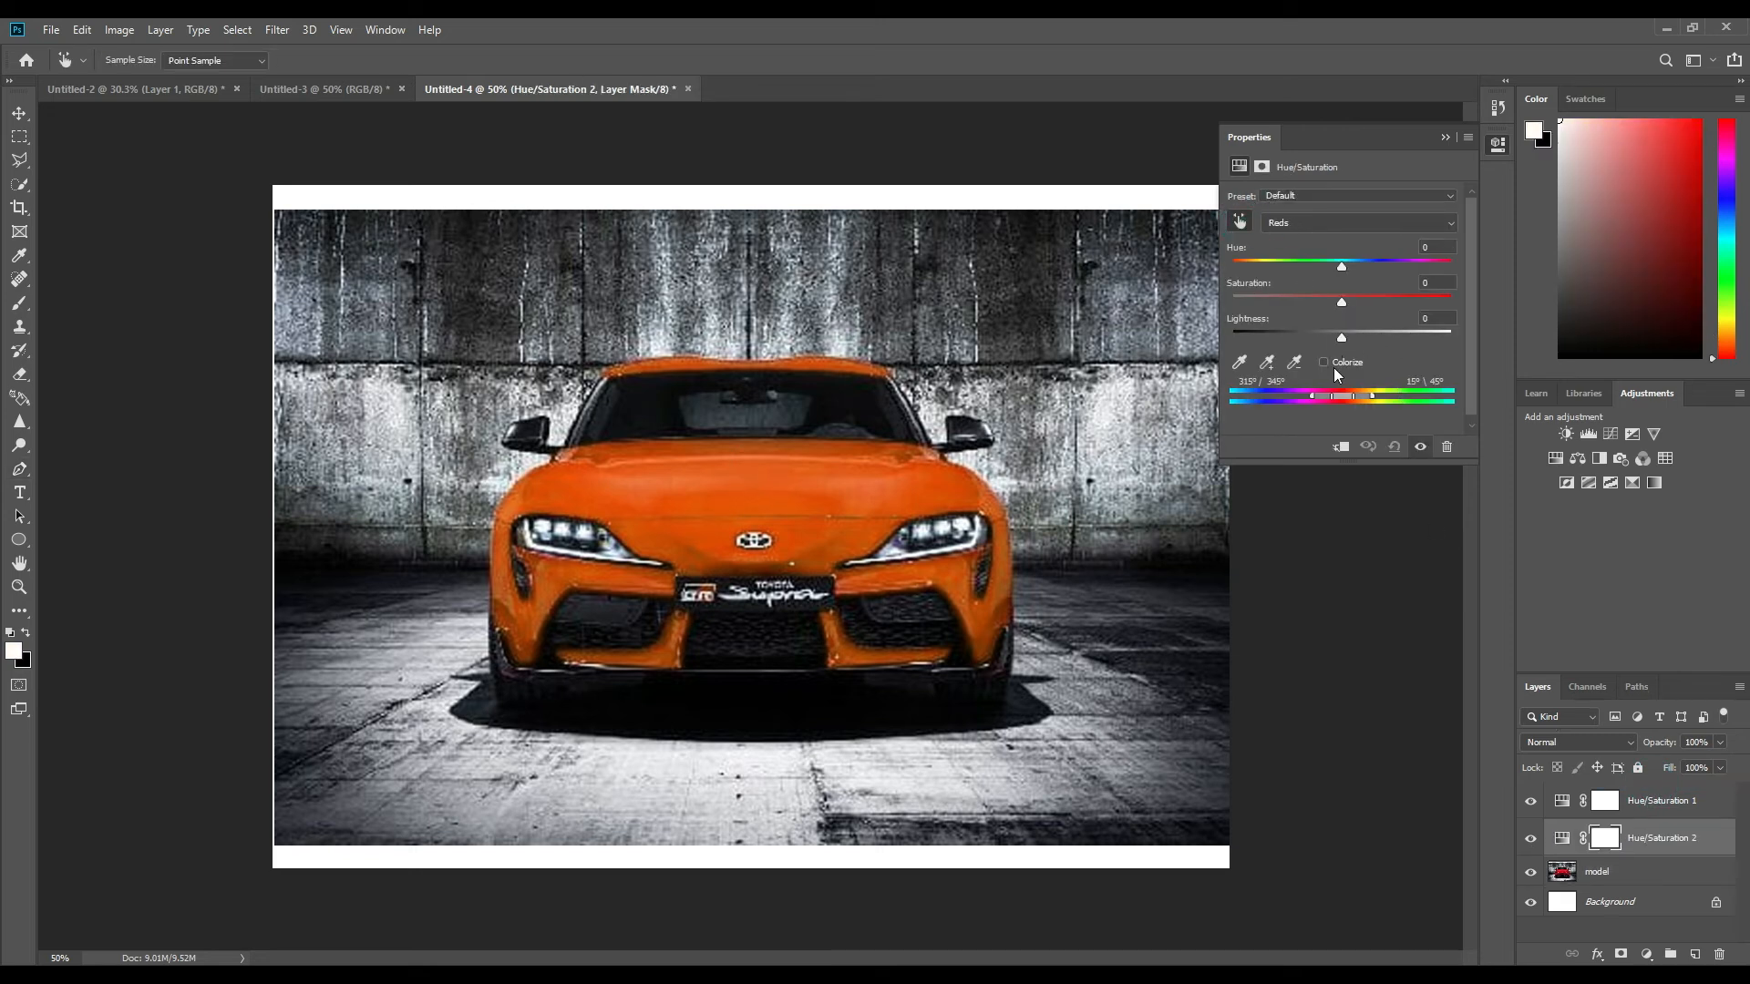
drag(1340, 272, 1244, 275)
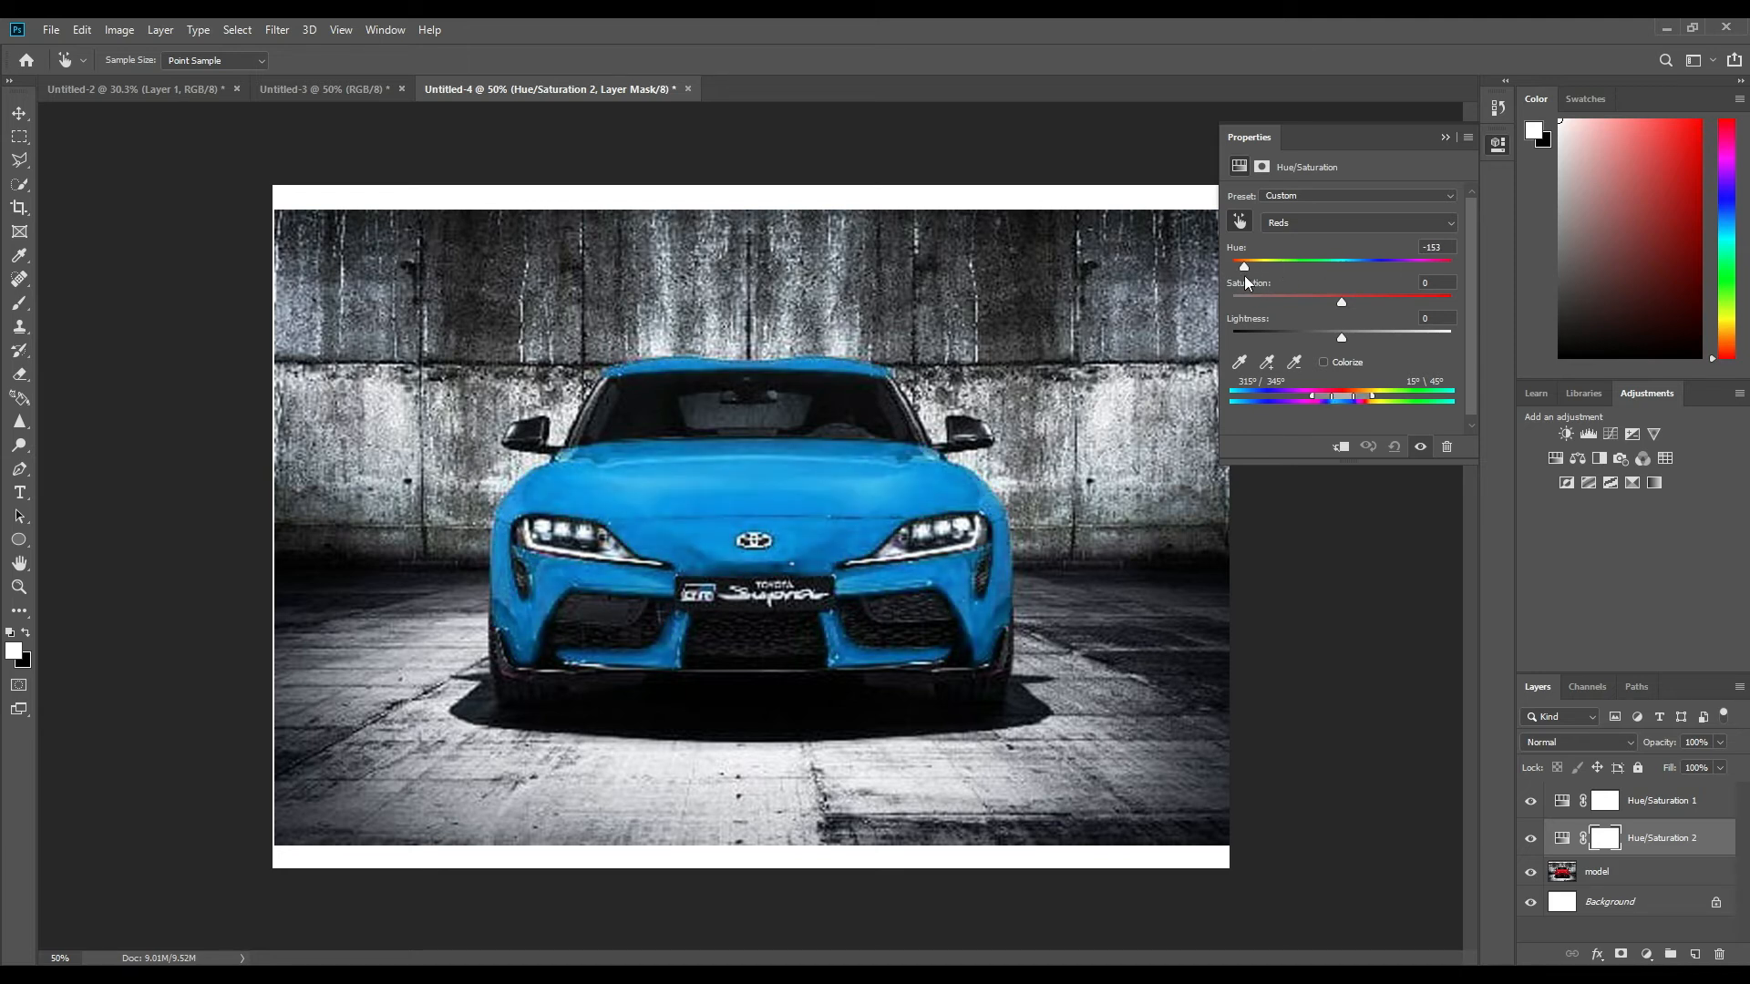
click(1445, 137)
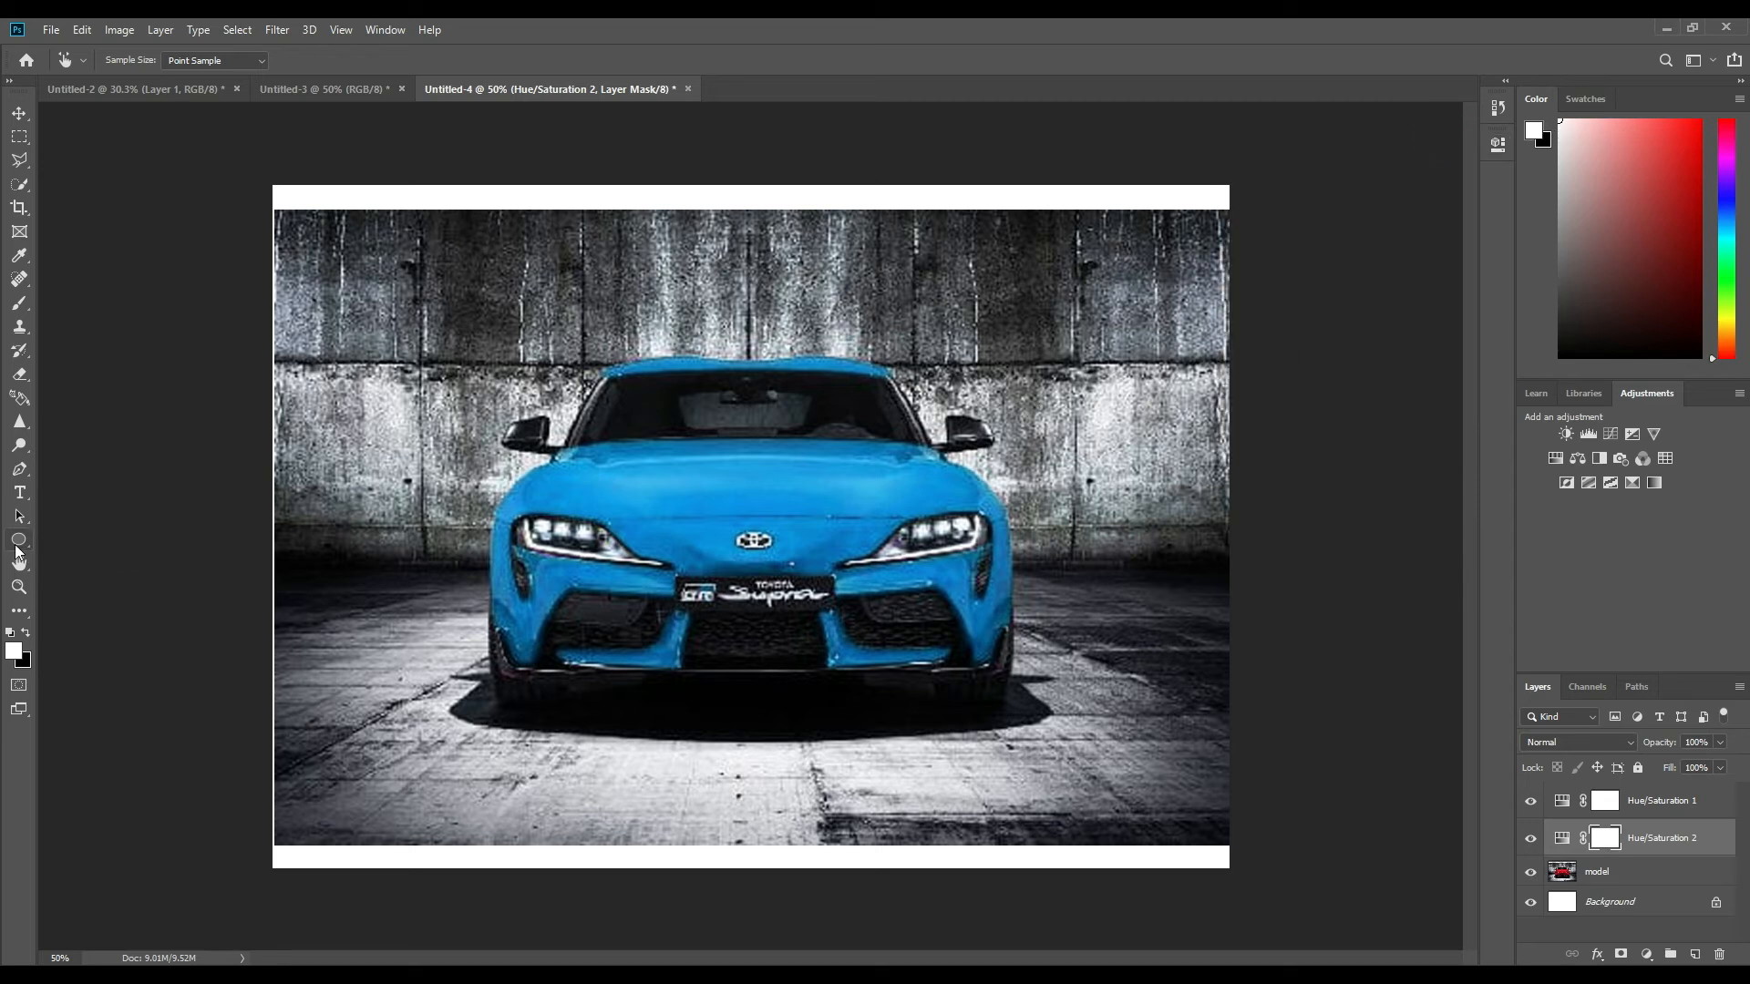
Set the Ellipse tool to Path mode and add an empty vector mask to the second Hue/Saturation layer.
click(27, 548)
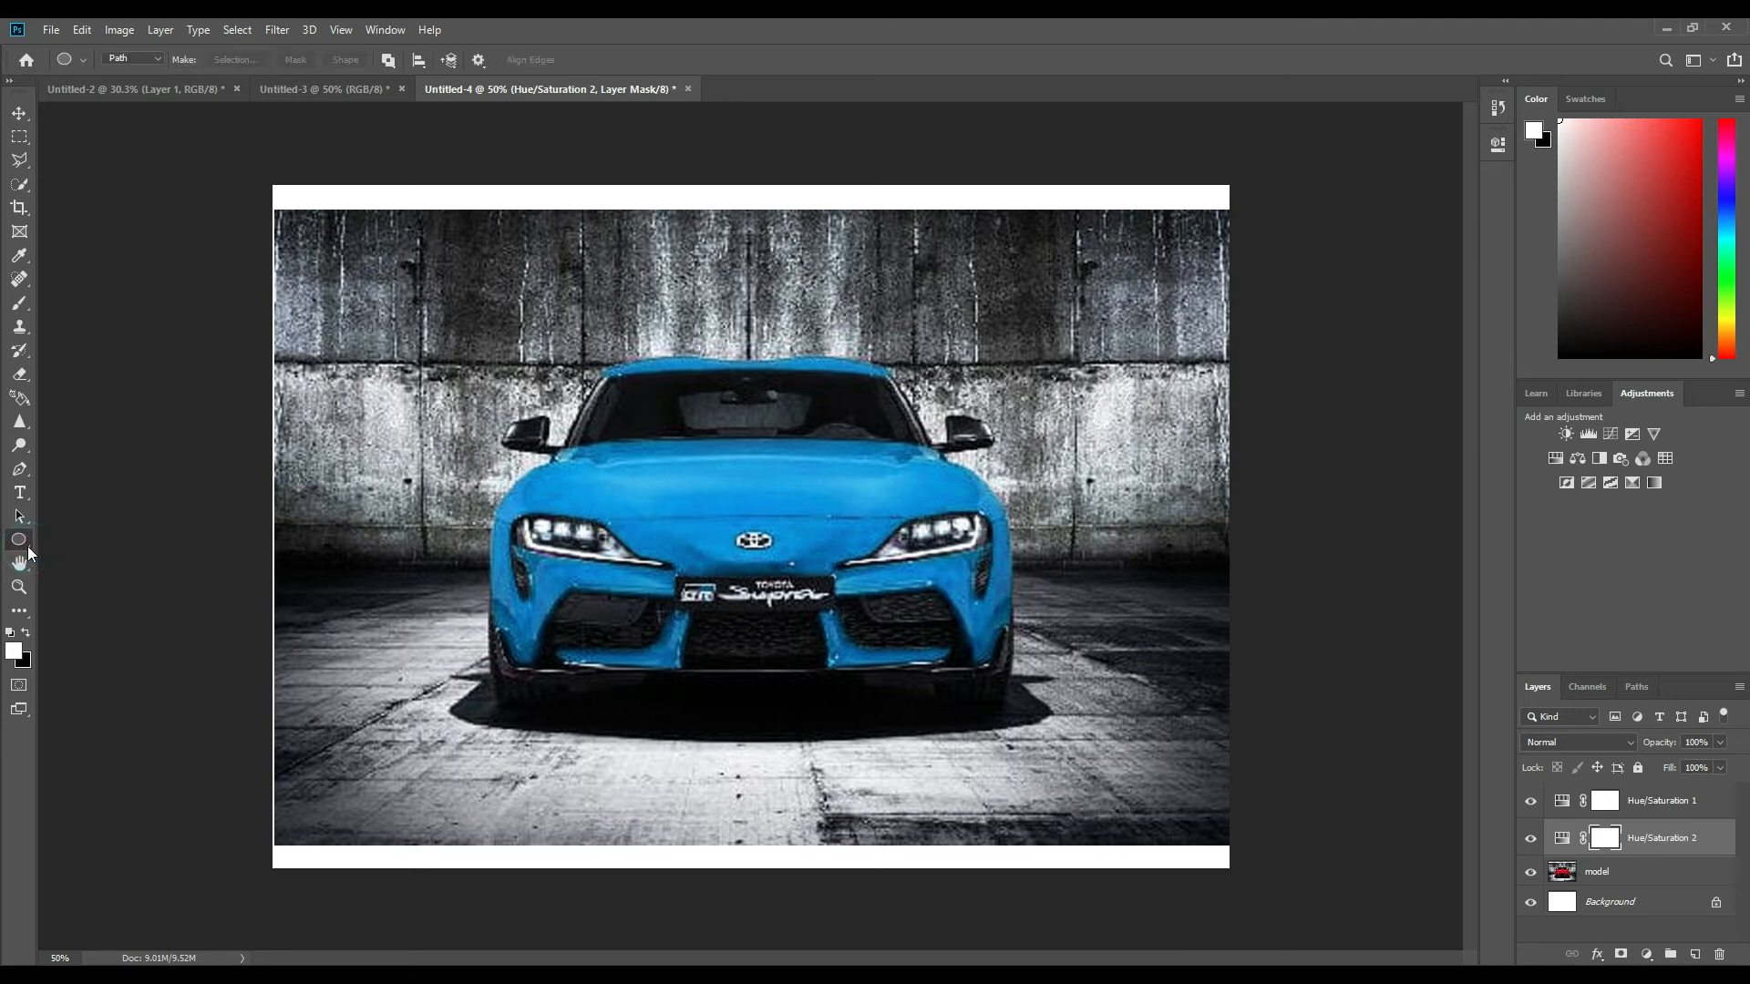
click(28, 545)
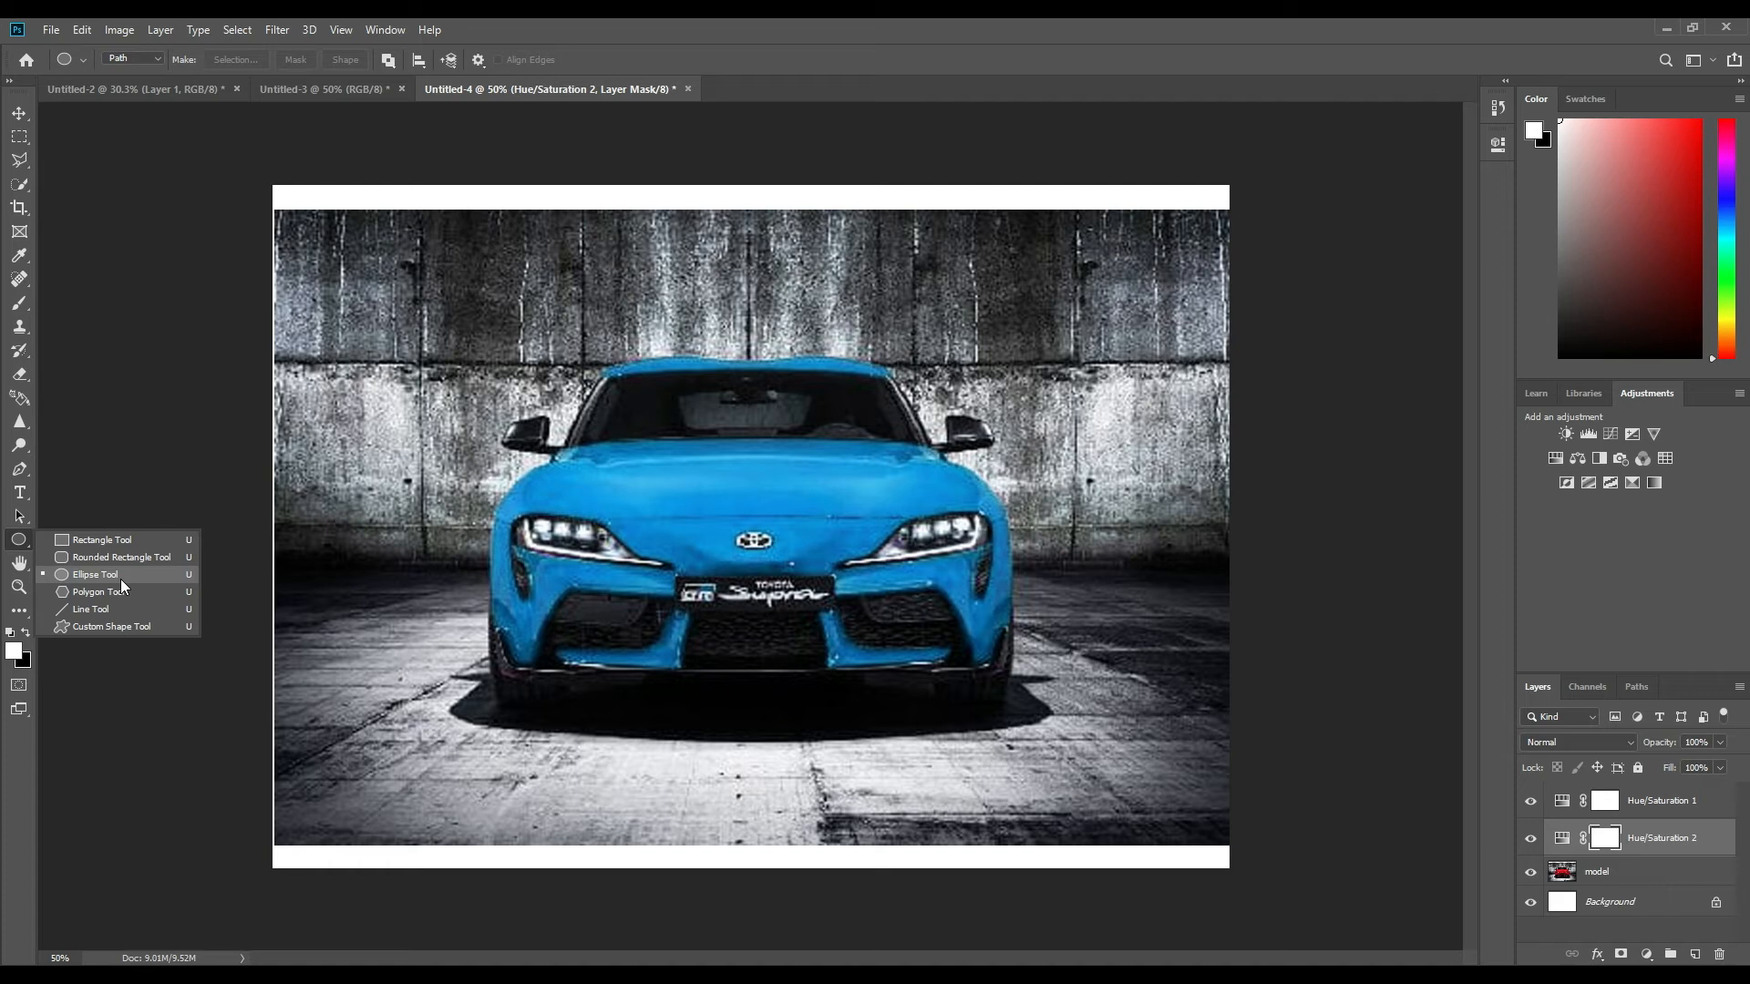
click(121, 578)
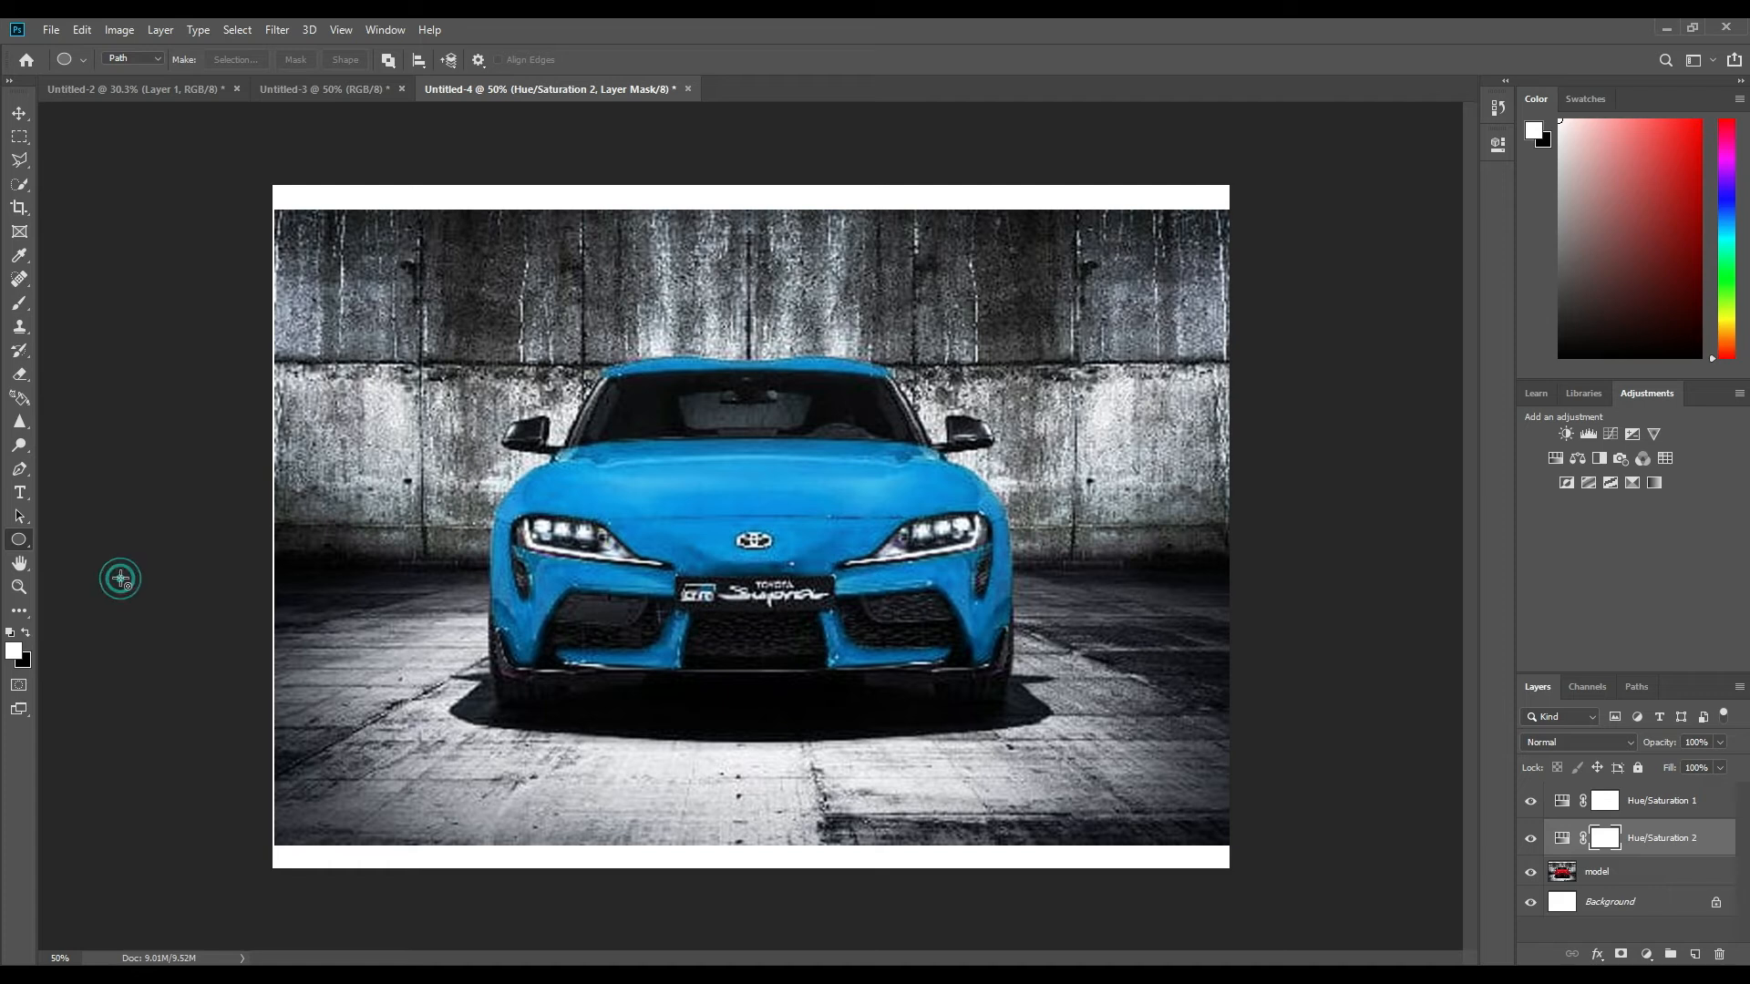
click(157, 58)
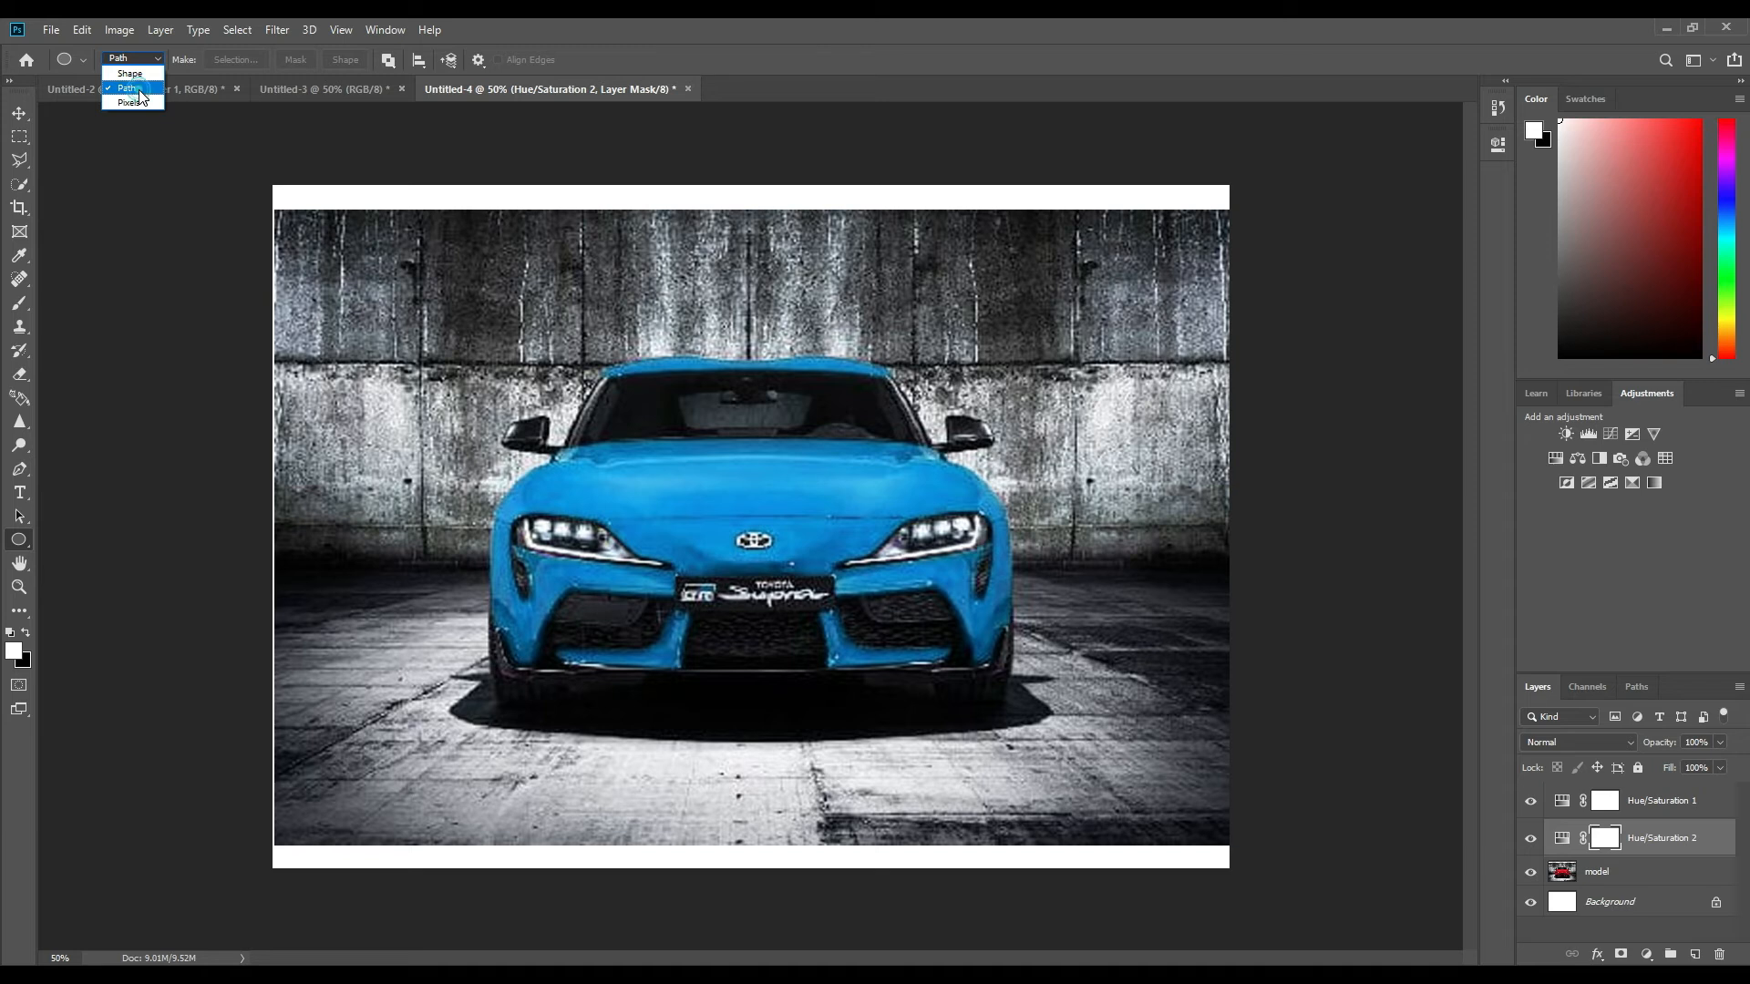
click(141, 94)
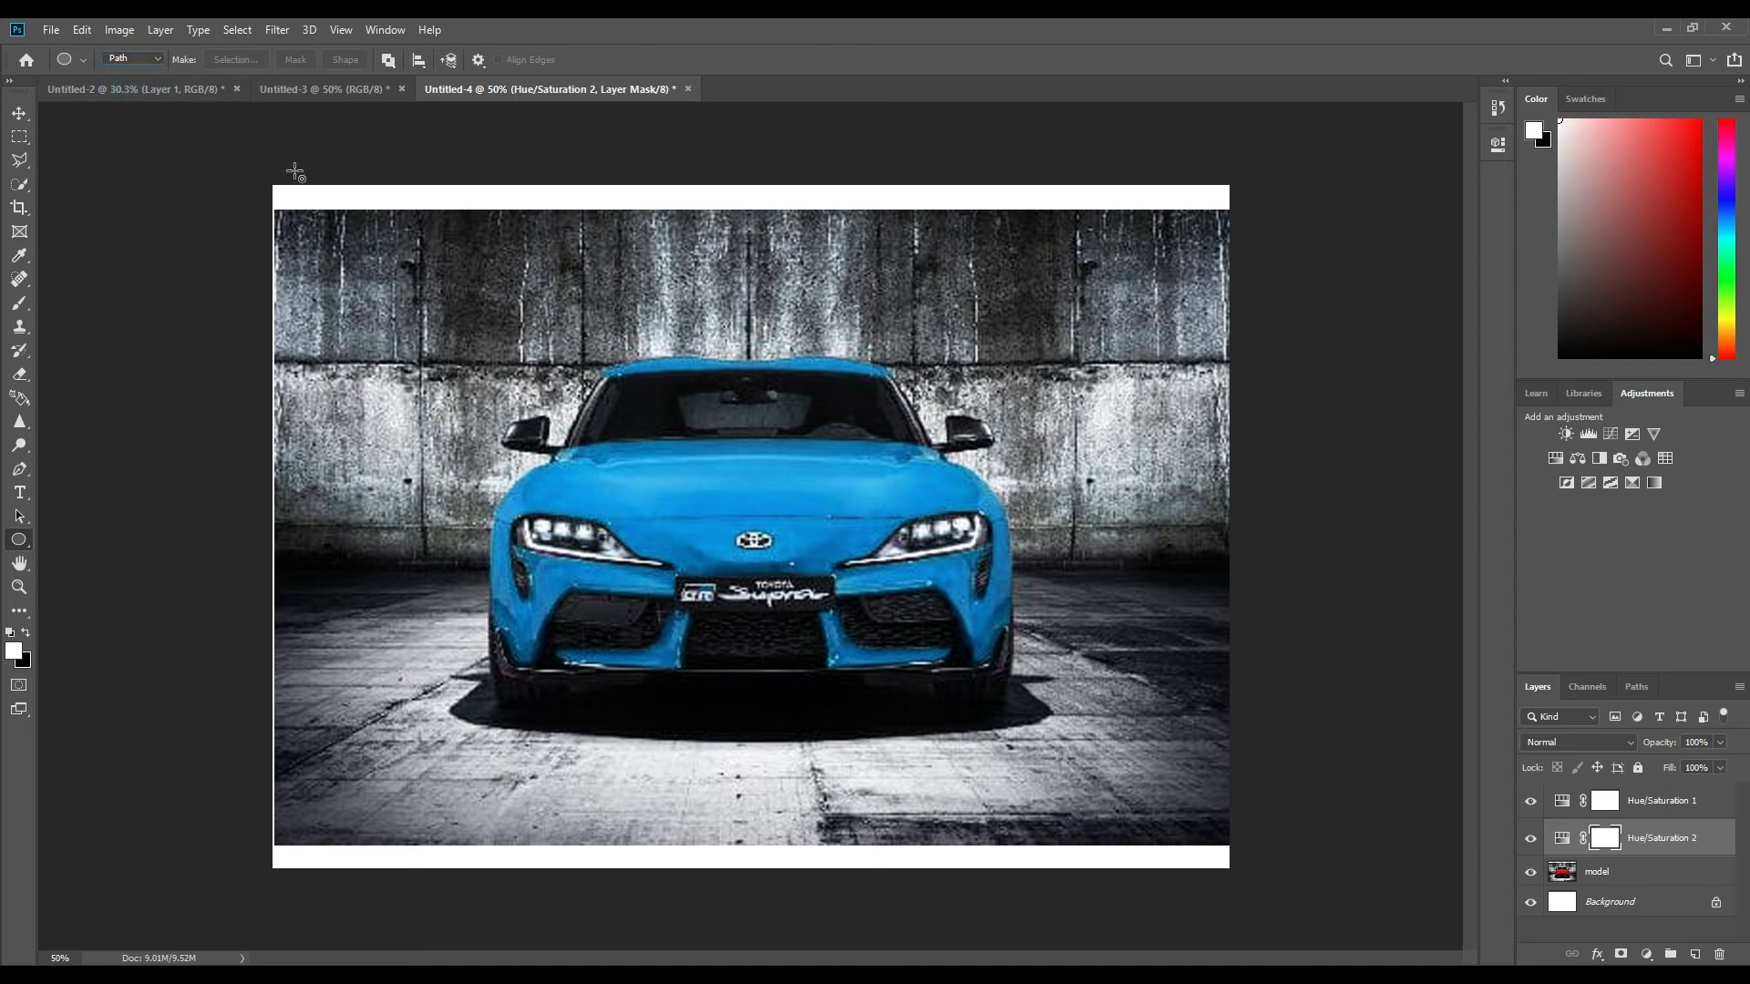
click(1621, 954)
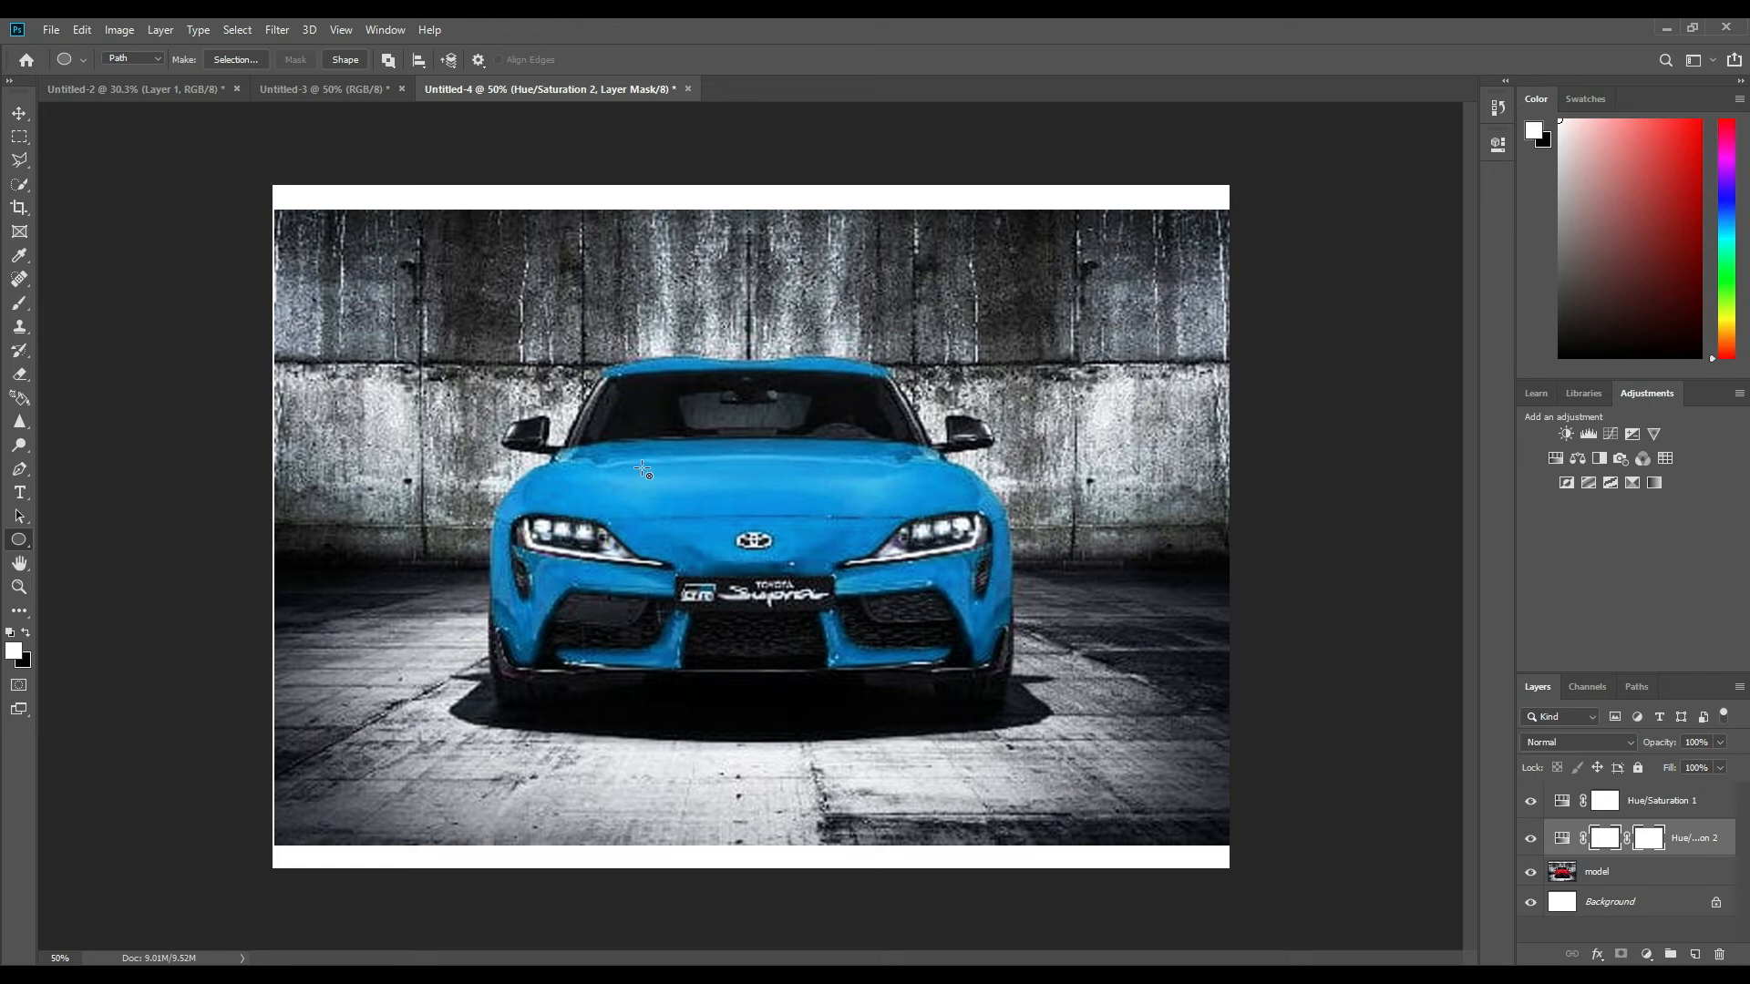
Draw ellipses of varied sizes on the vector mask to scatter blue spots over the car's hood, roof, sides and bumper.
mouse_move(613, 466)
mouse_down()
mouse_move(665, 455)
mouse_move(702, 479)
mouse_move(682, 506)
mouse_up()
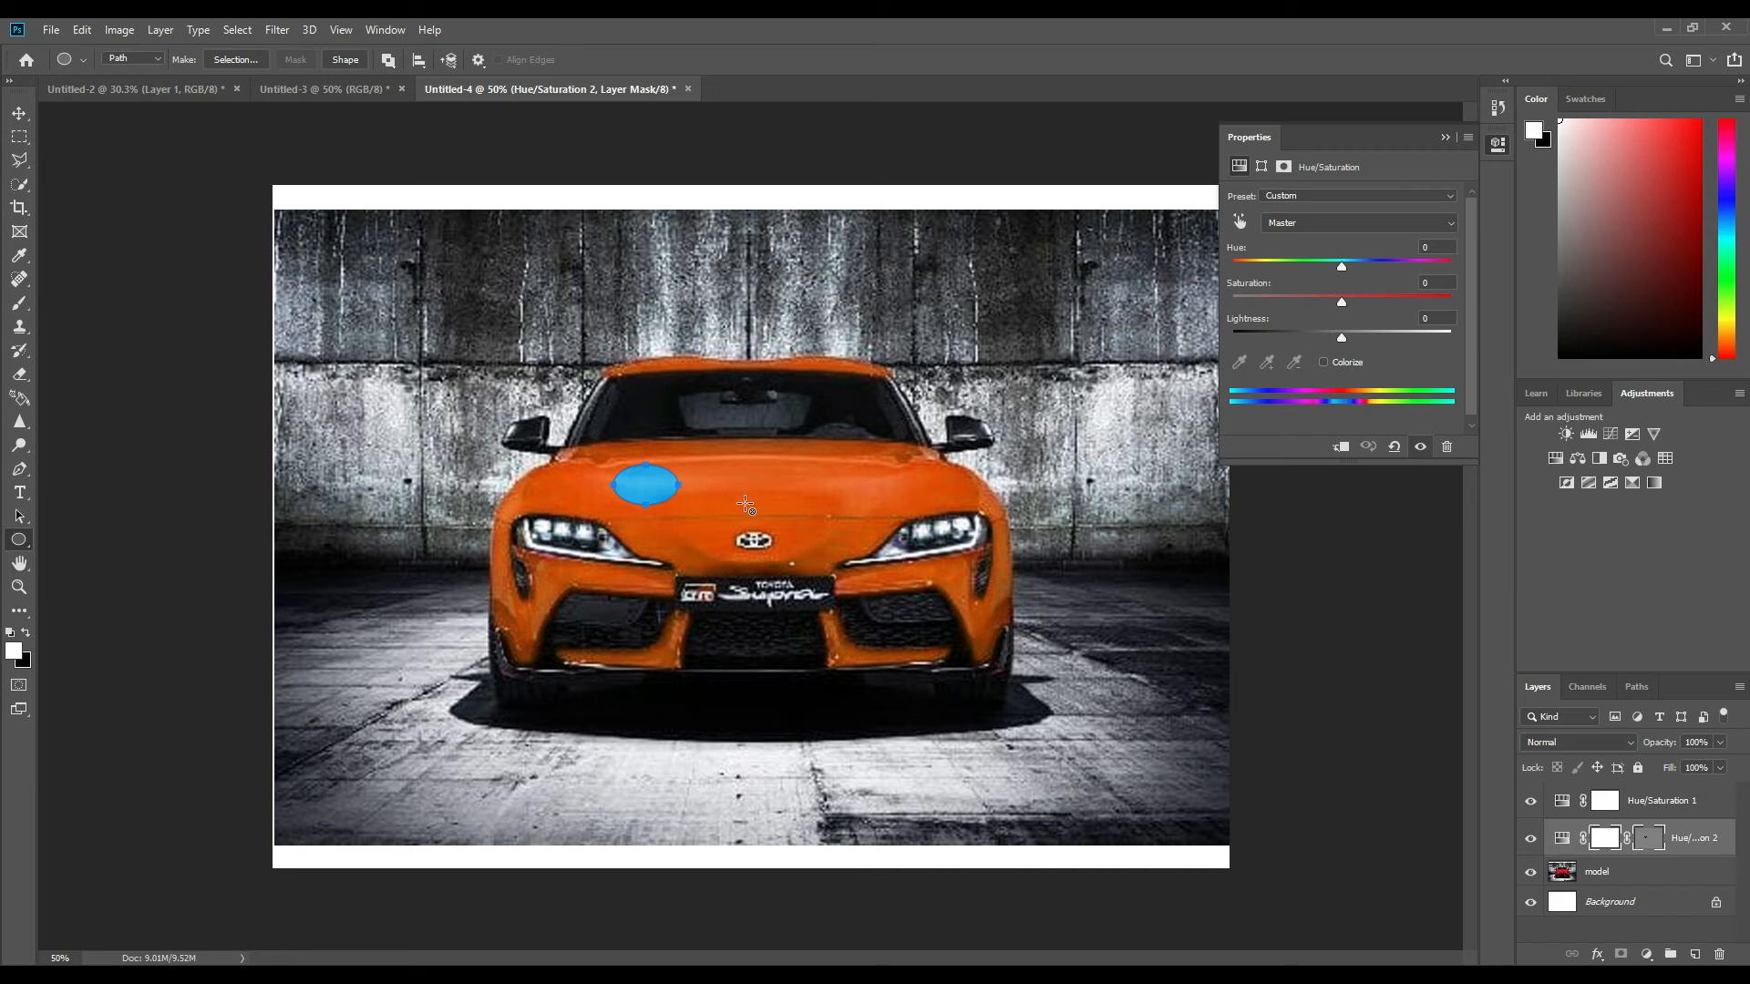
drag(748, 501, 924, 526)
drag(880, 453, 924, 472)
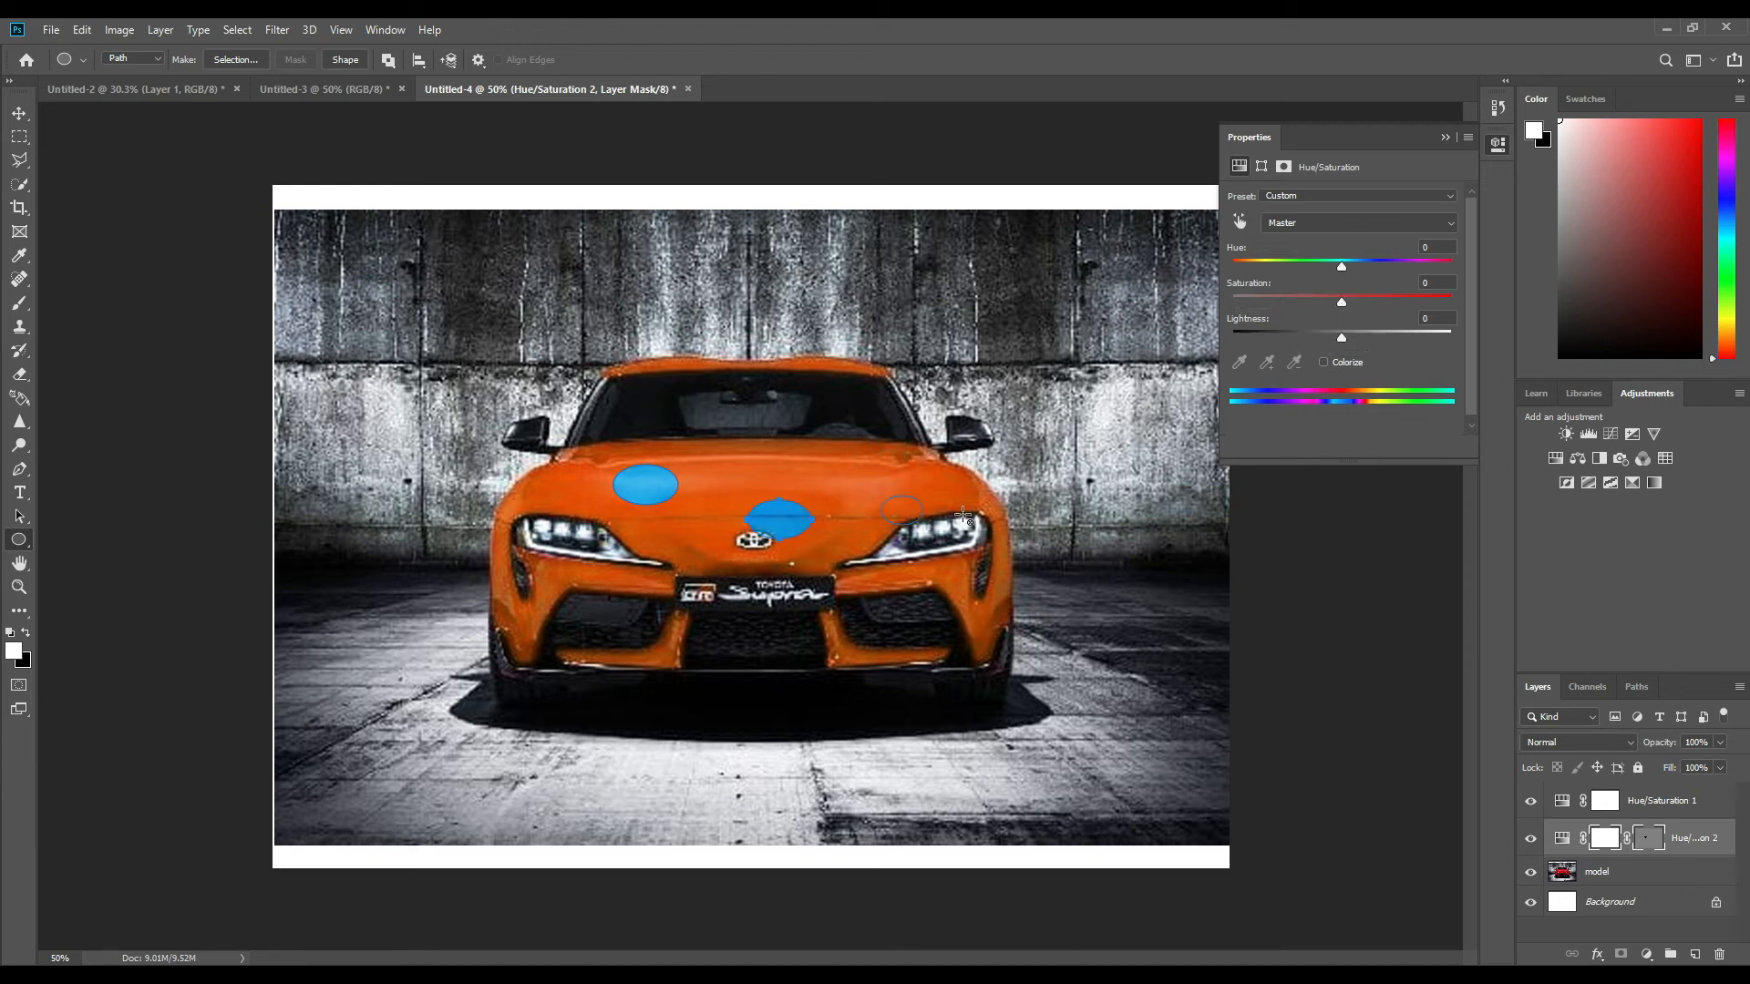
drag(949, 585, 994, 616)
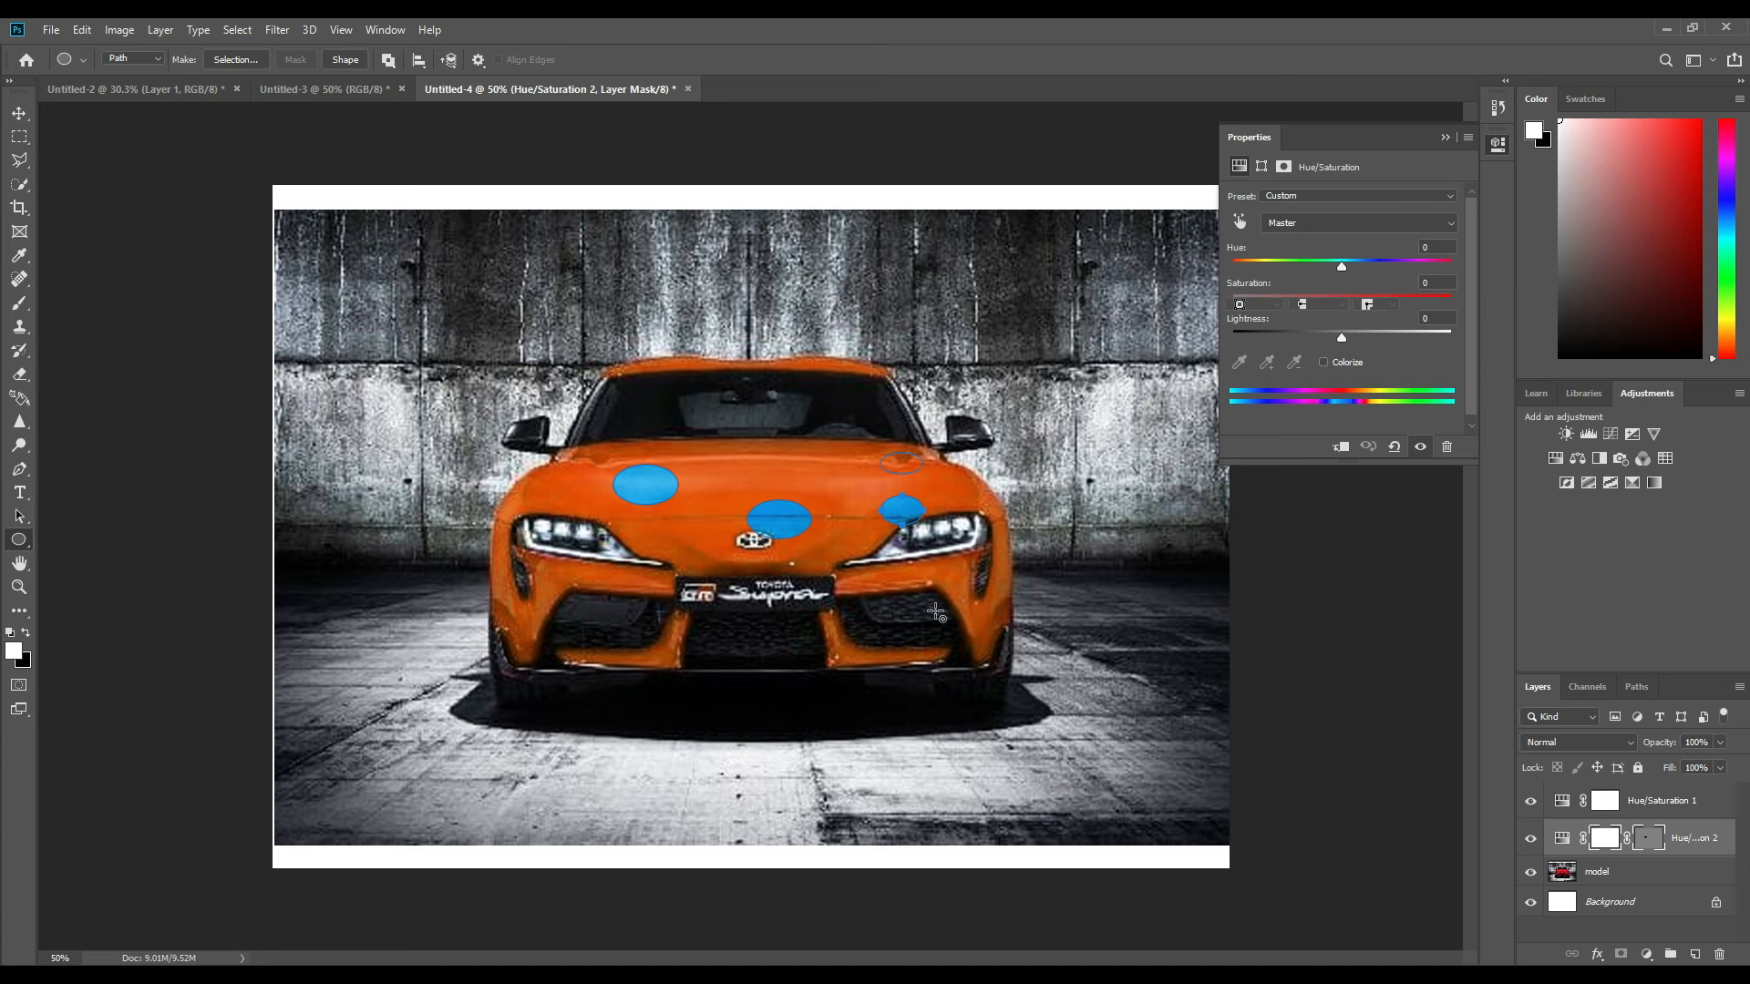
drag(509, 568, 548, 588)
drag(518, 483, 612, 465)
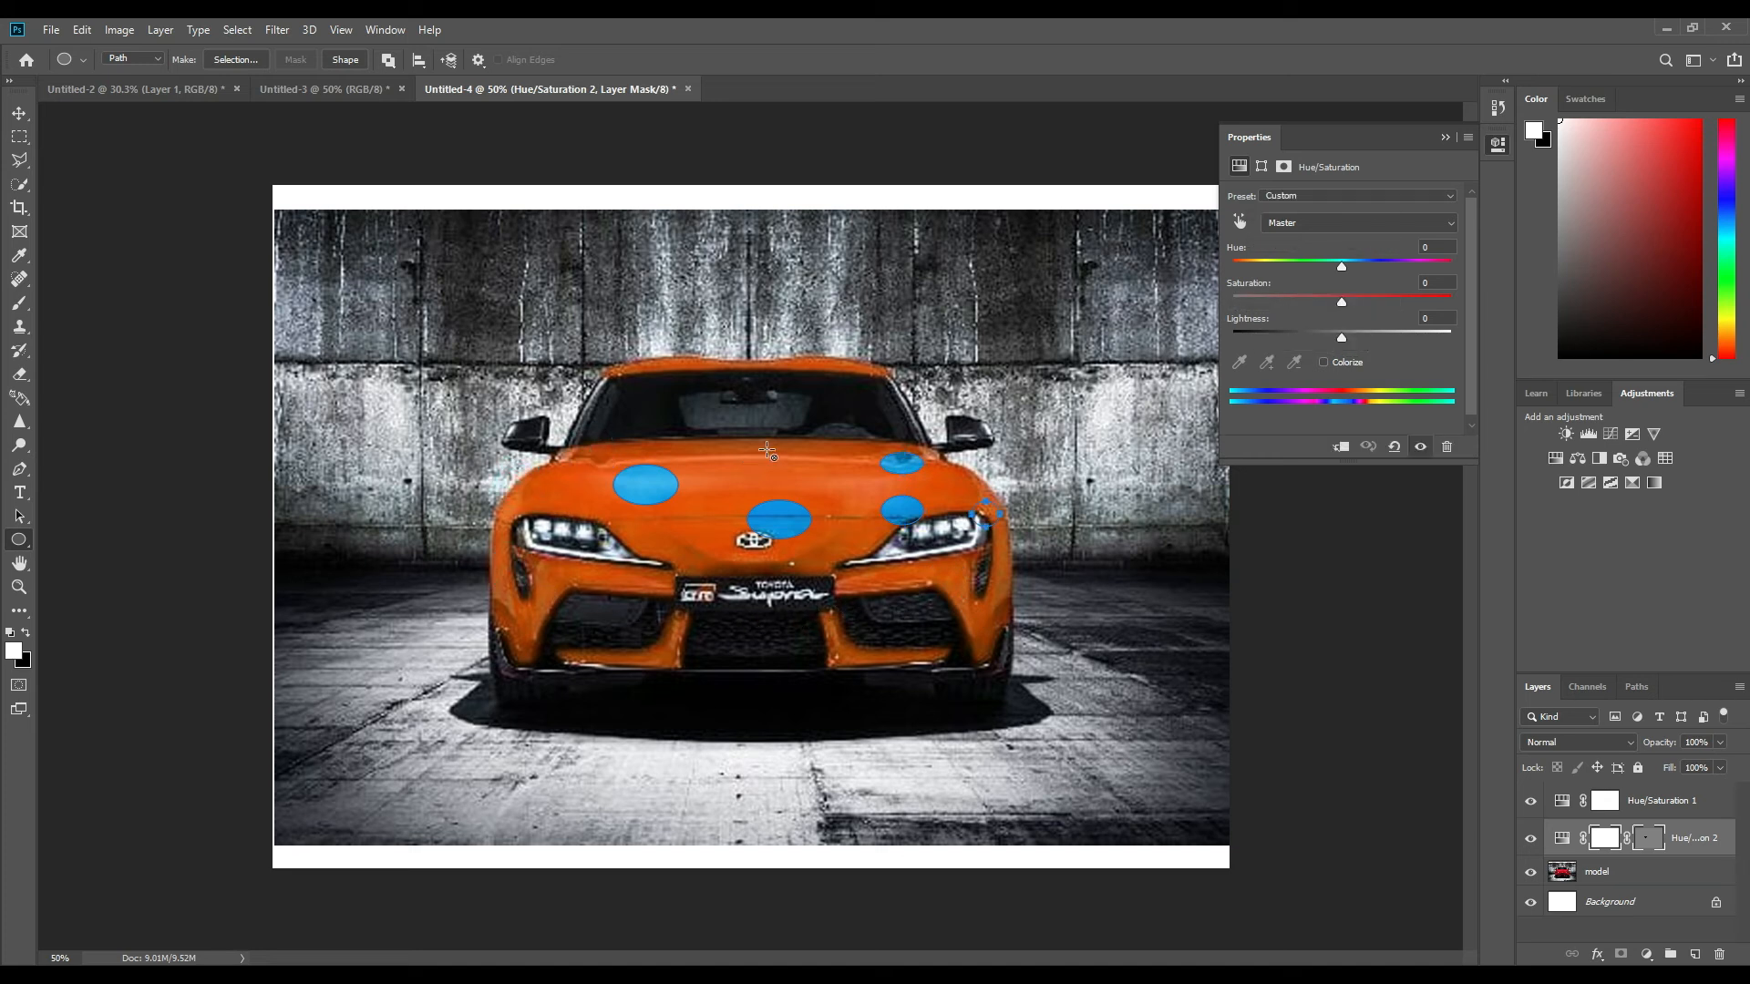
drag(718, 441, 736, 450)
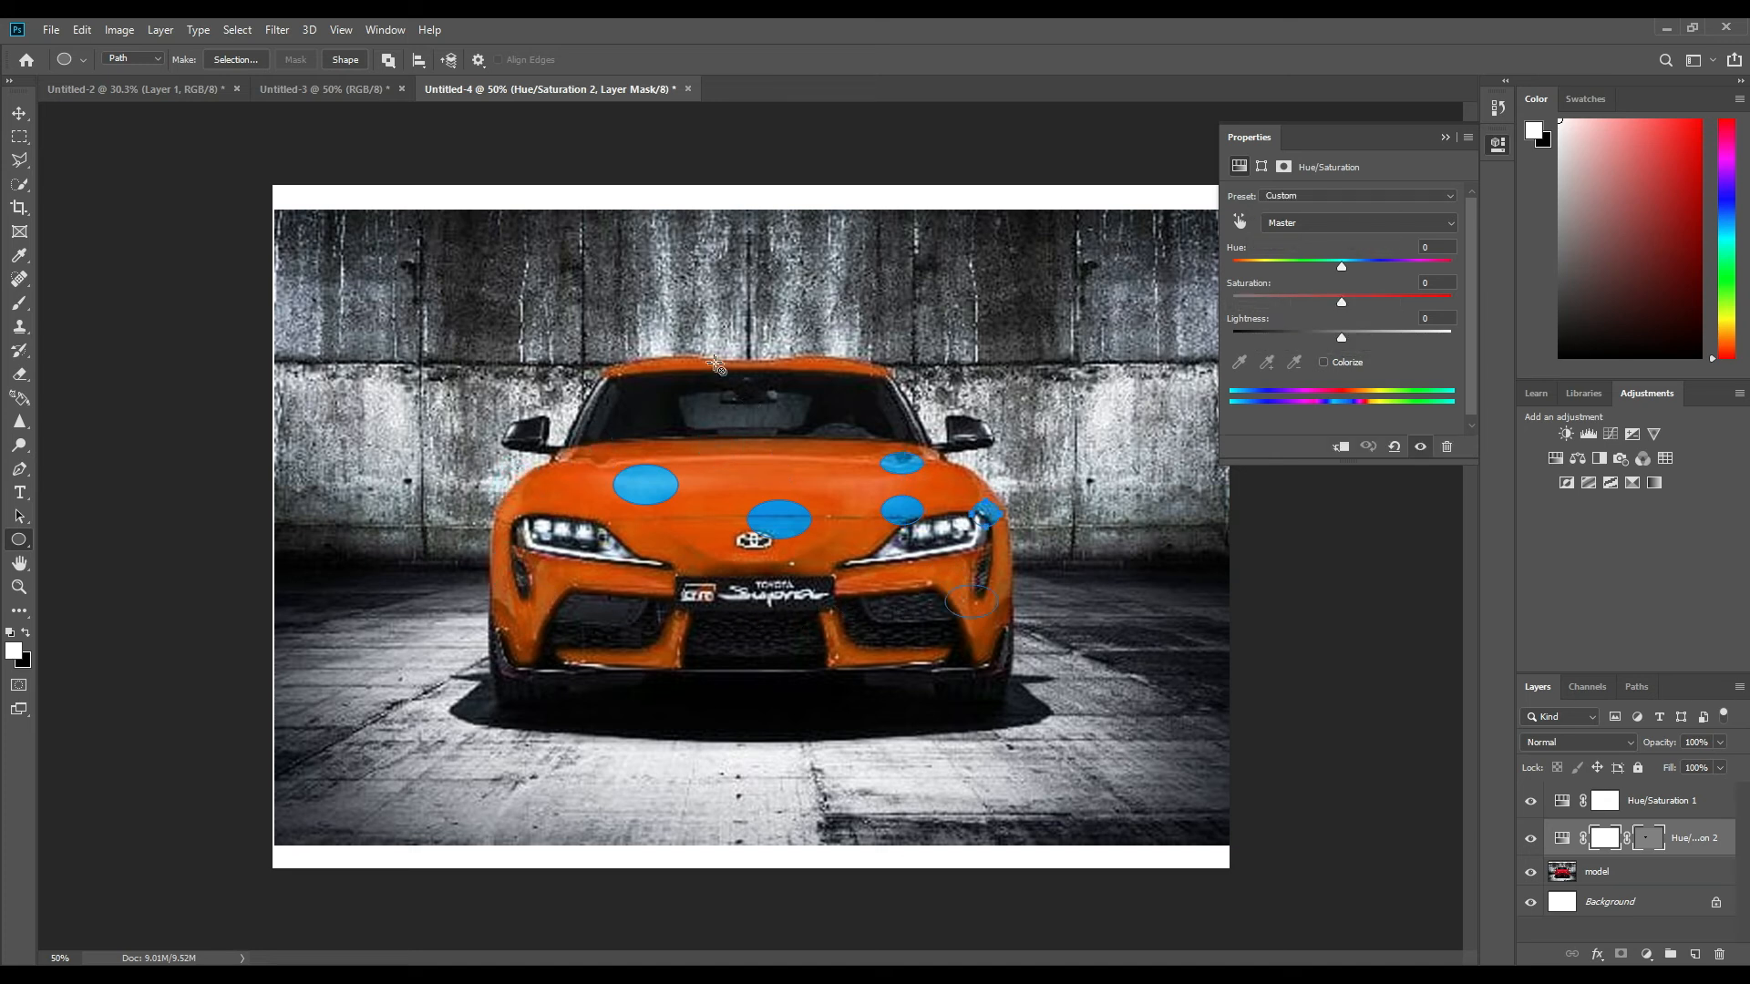
drag(646, 351, 840, 393)
drag(492, 630, 507, 644)
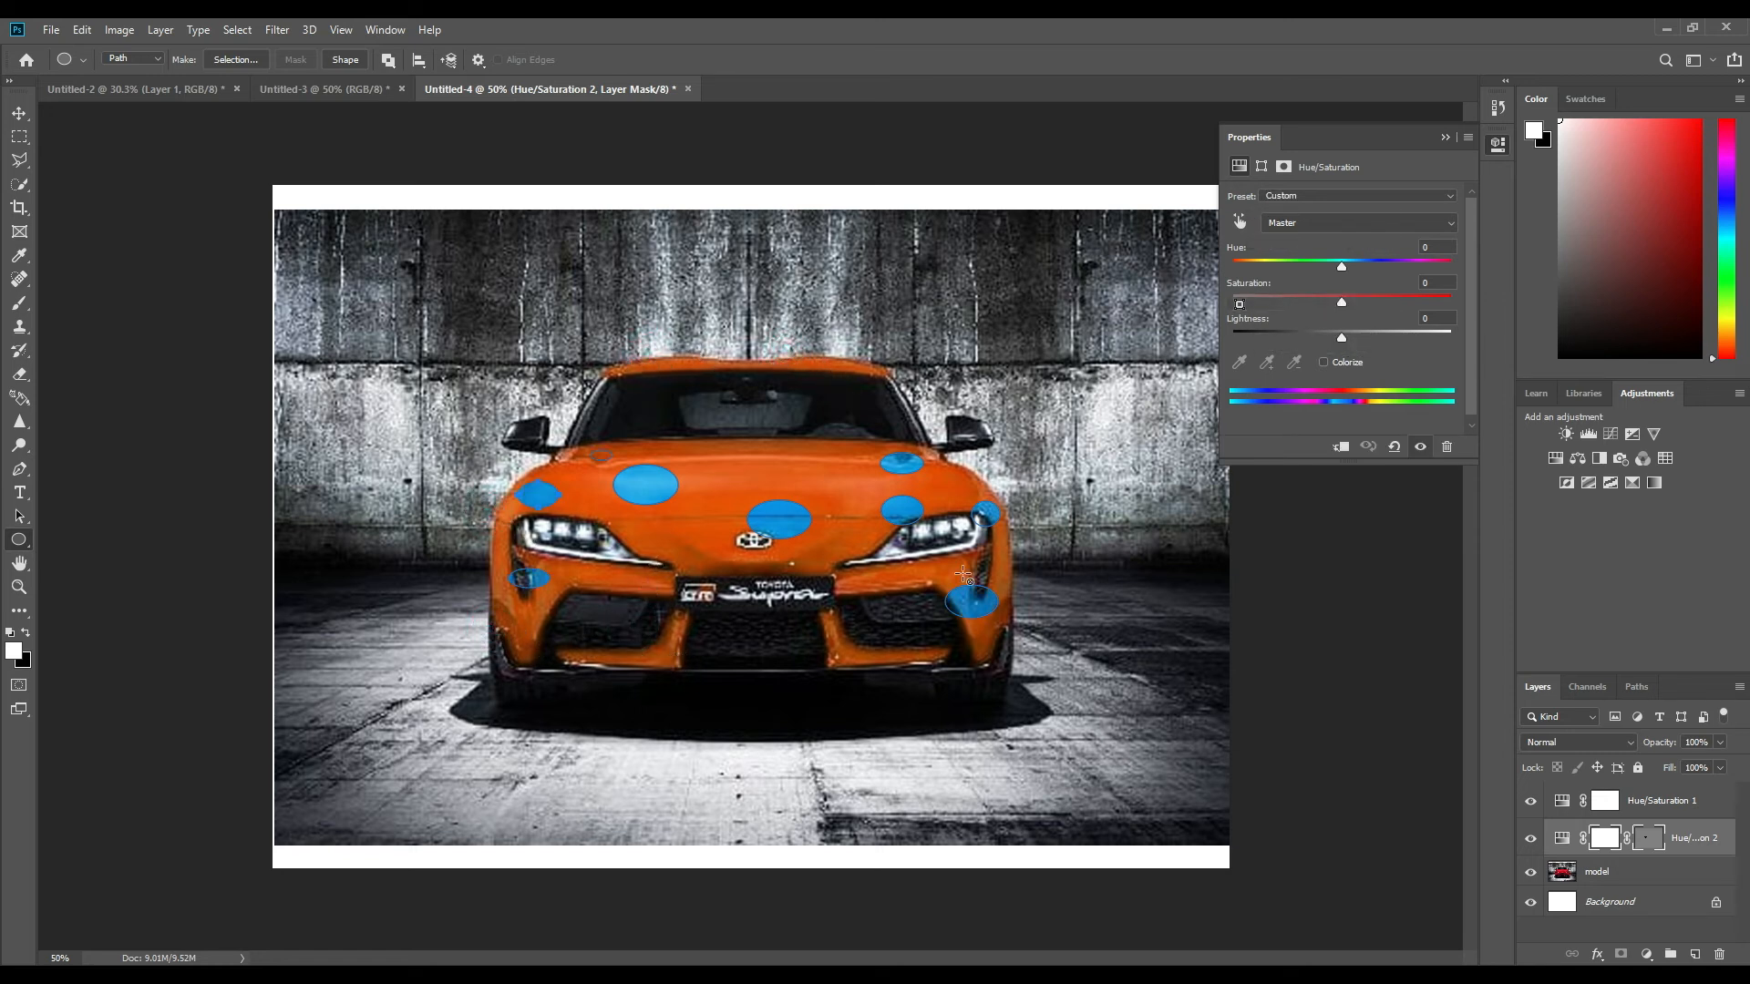
drag(1001, 653, 957, 637)
drag(809, 454, 845, 478)
drag(667, 526, 703, 553)
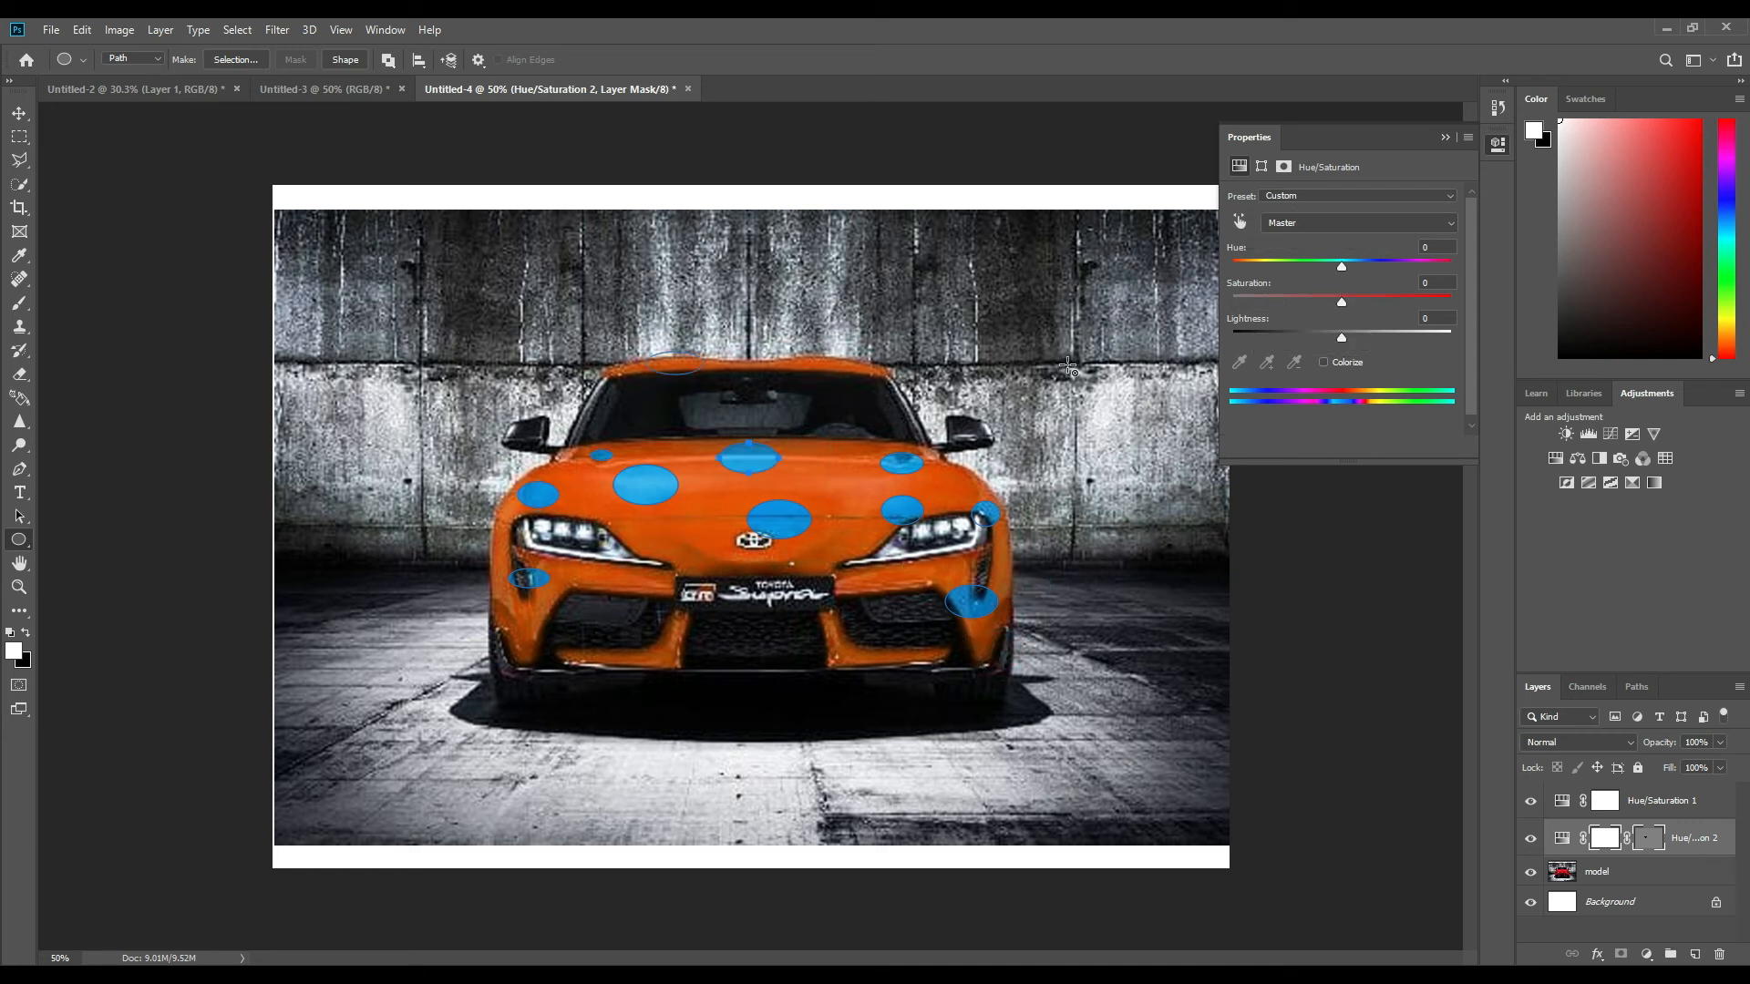
drag(786, 349, 843, 382)
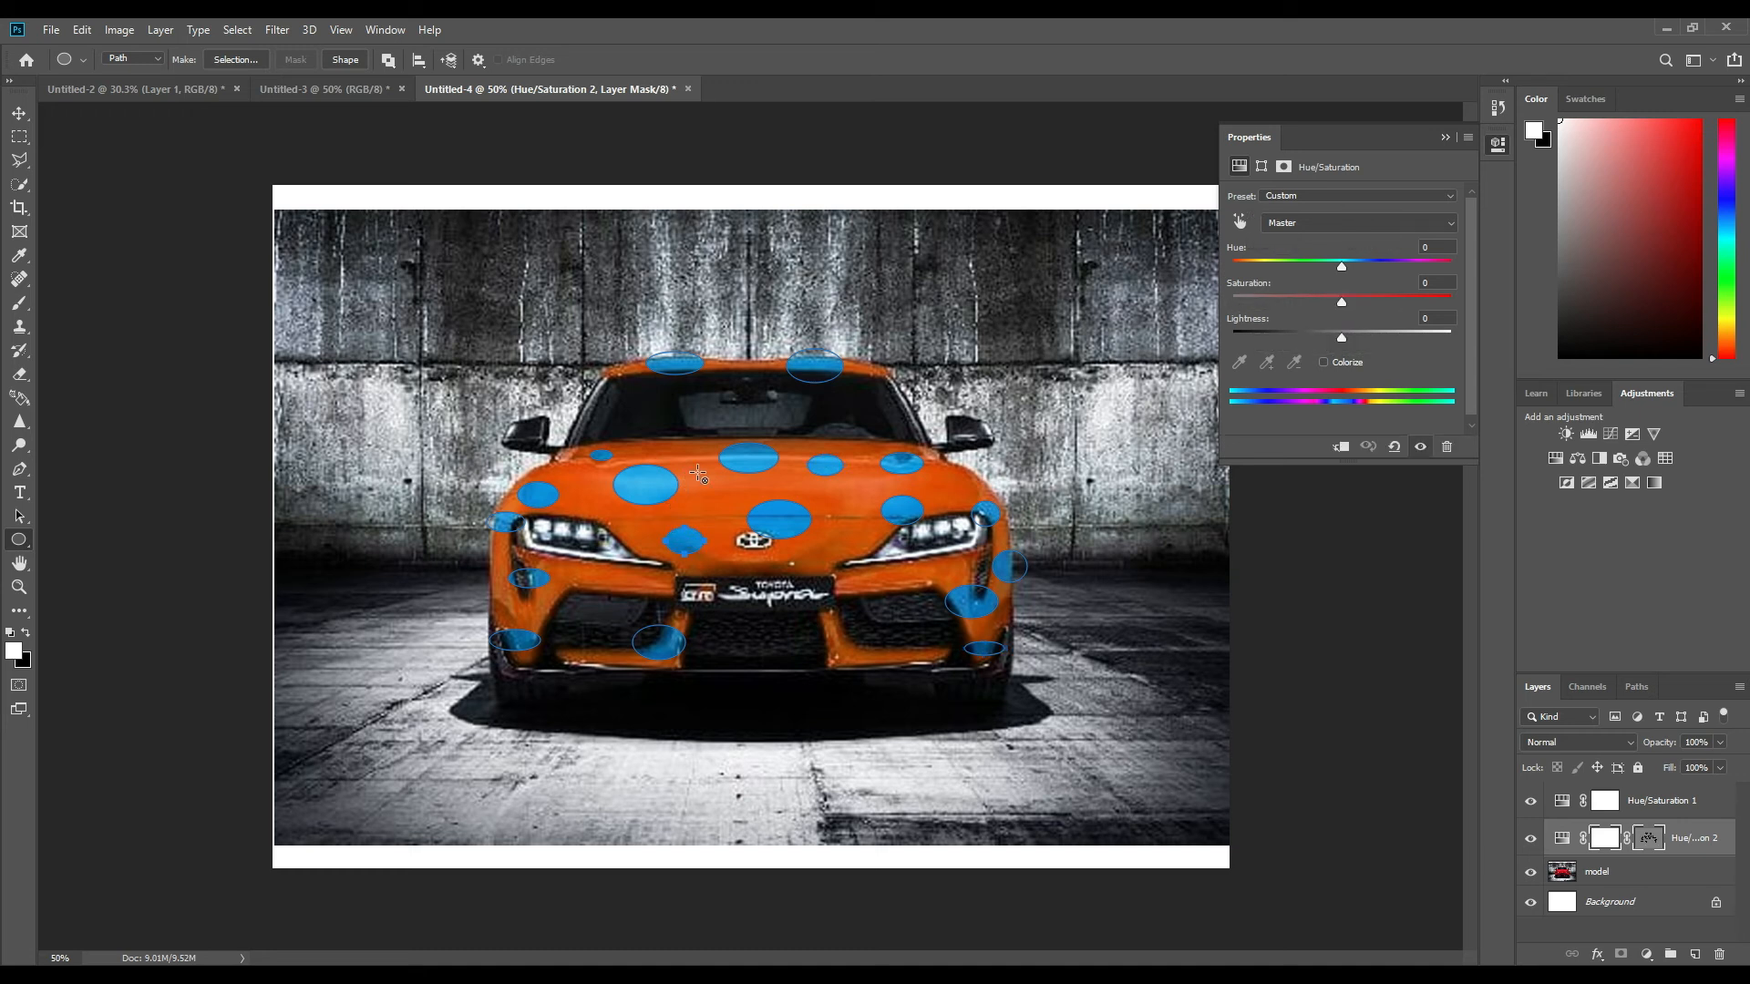
drag(702, 479, 837, 495)
drag(829, 642, 840, 650)
drag(581, 654, 603, 663)
drag(639, 450, 660, 460)
Compare the car with both Hue/Saturation layers hidden and shown, and dismiss the ellipse path outlines.
click(1530, 838)
click(1531, 801)
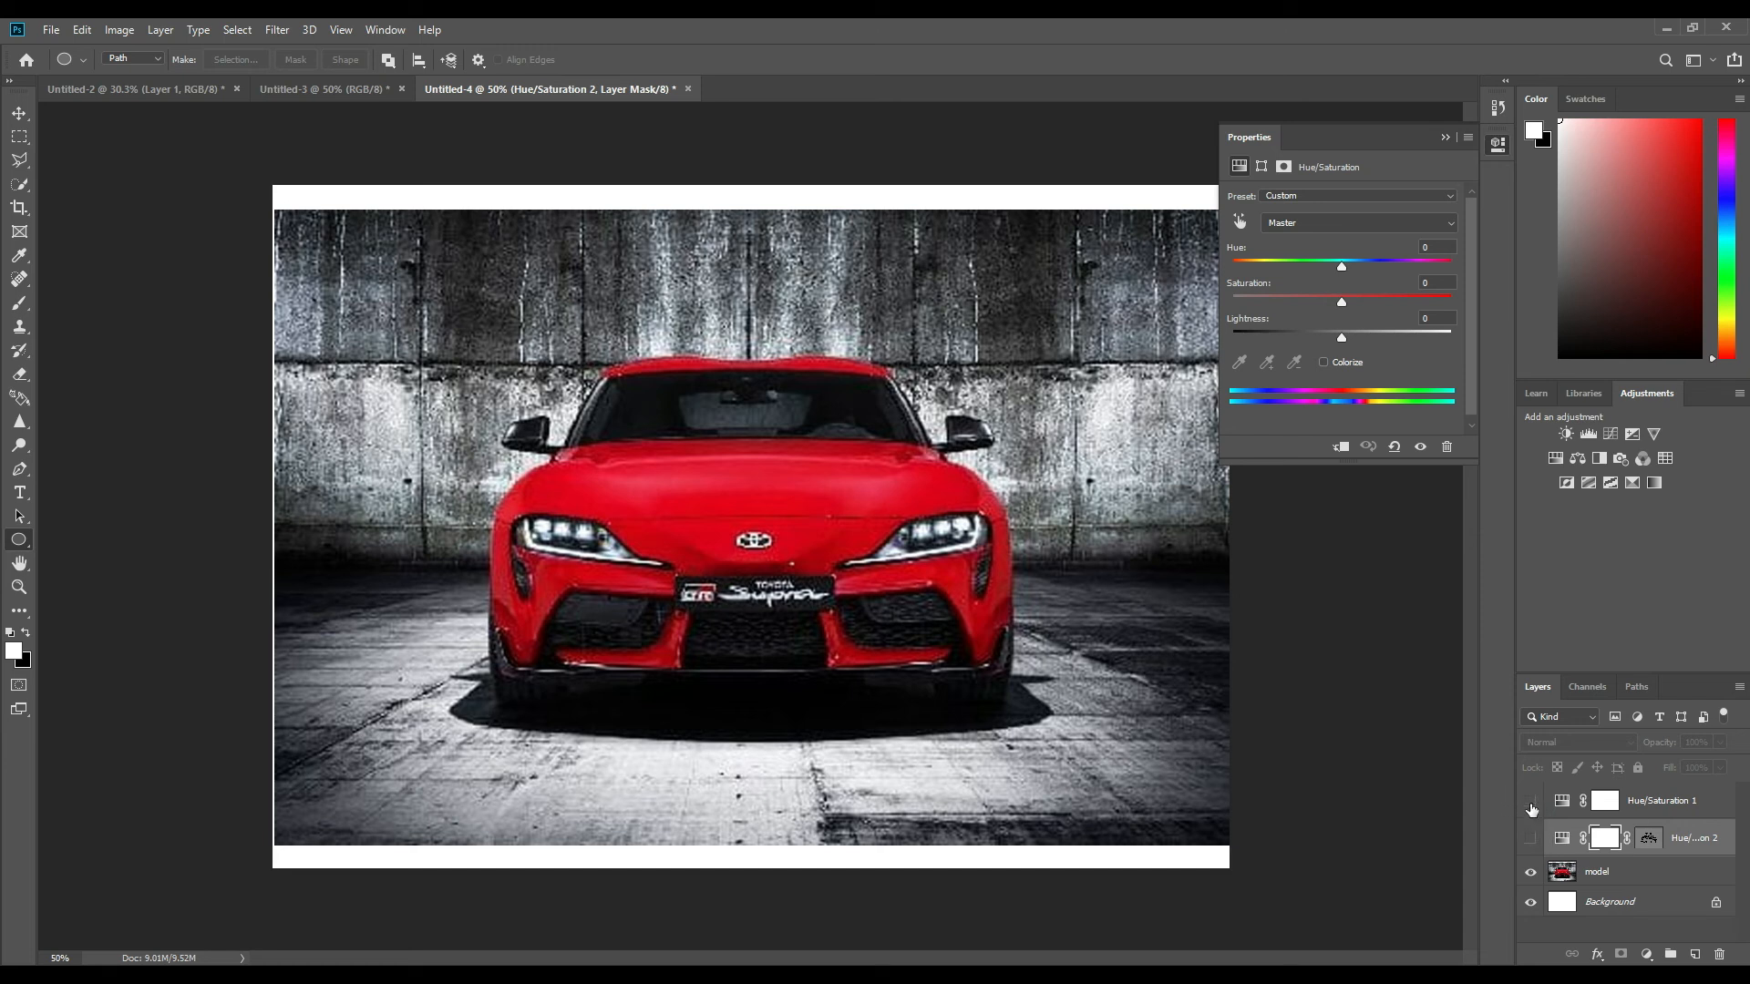
click(1531, 809)
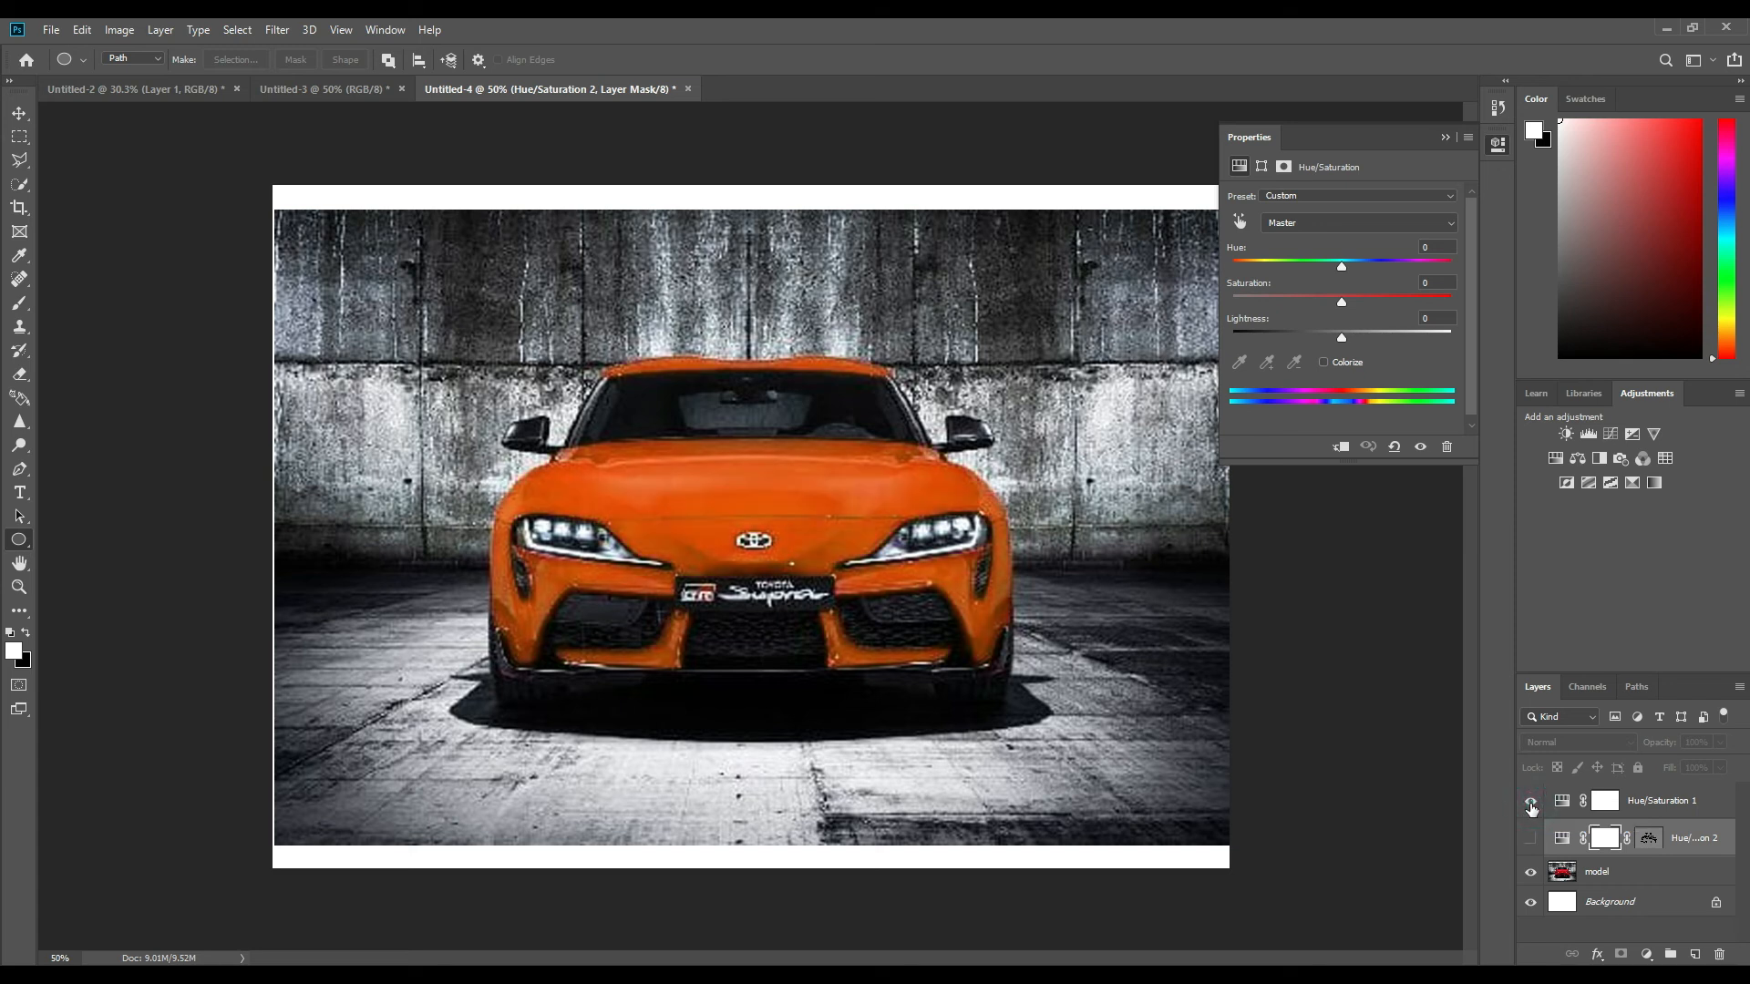
click(1533, 844)
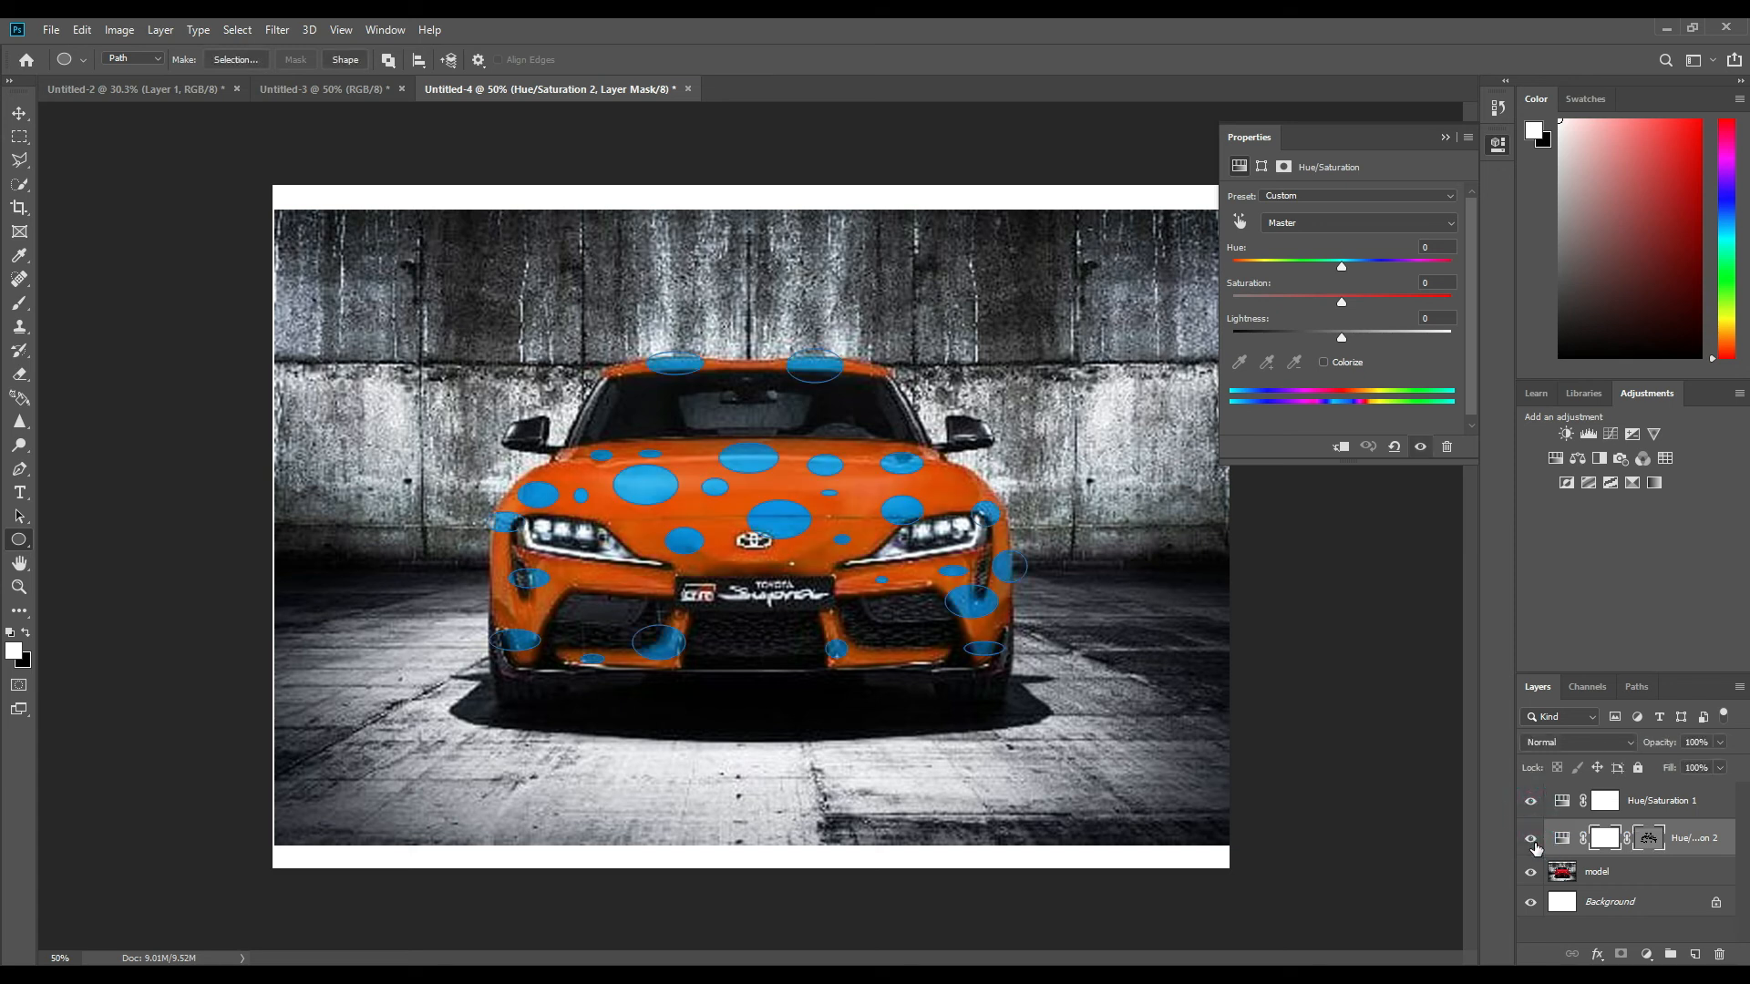
click(1445, 137)
key(Escape)
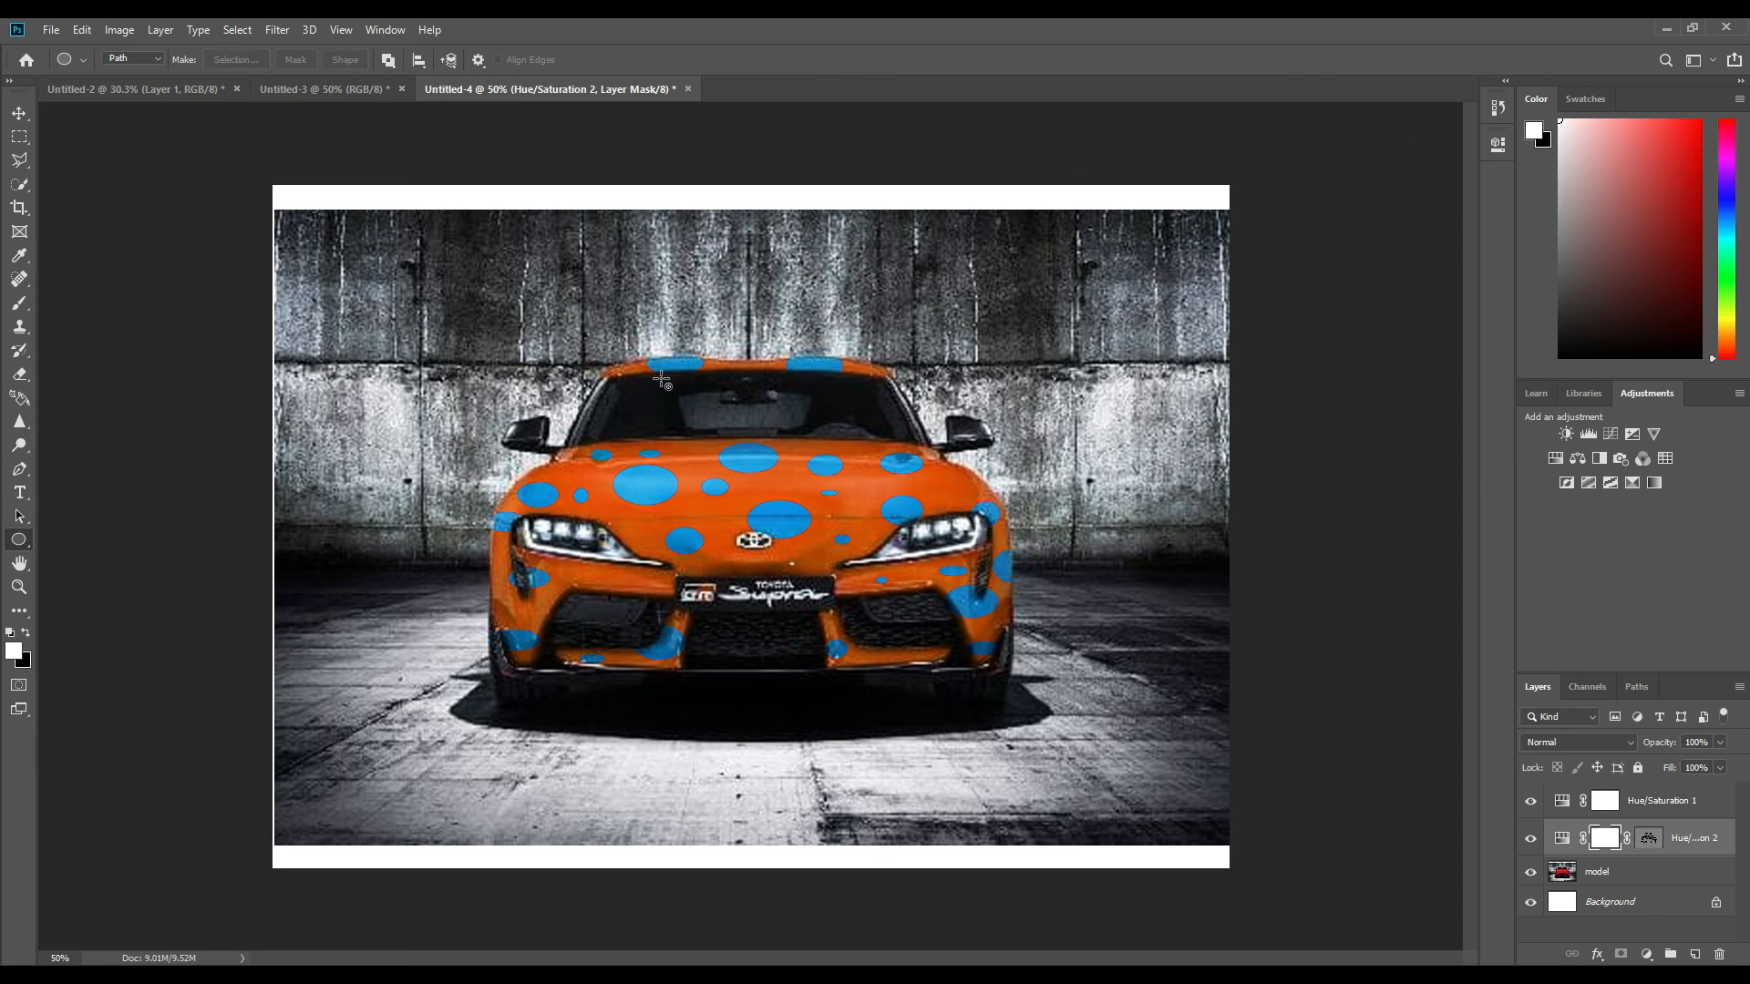
Add a Brightness/Contrast adjustment layer above the spotted Hue/Saturation layer, with Brightness 21 and Contrast 40.
click(1647, 954)
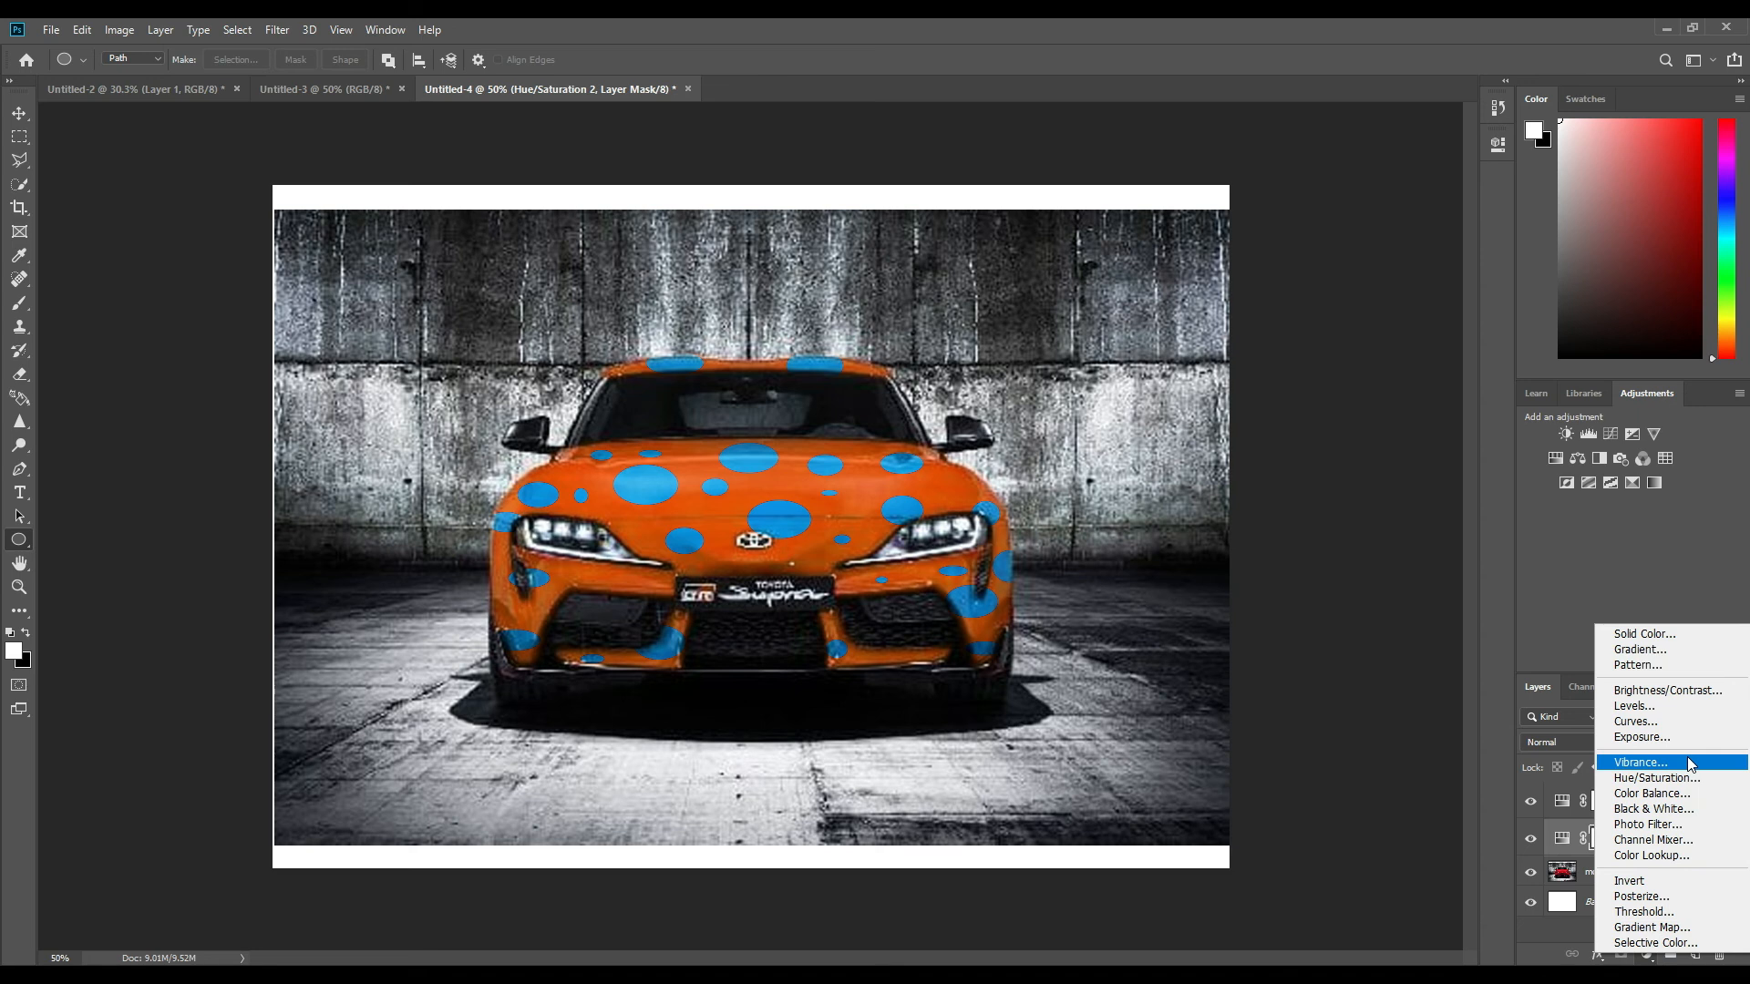
click(1709, 699)
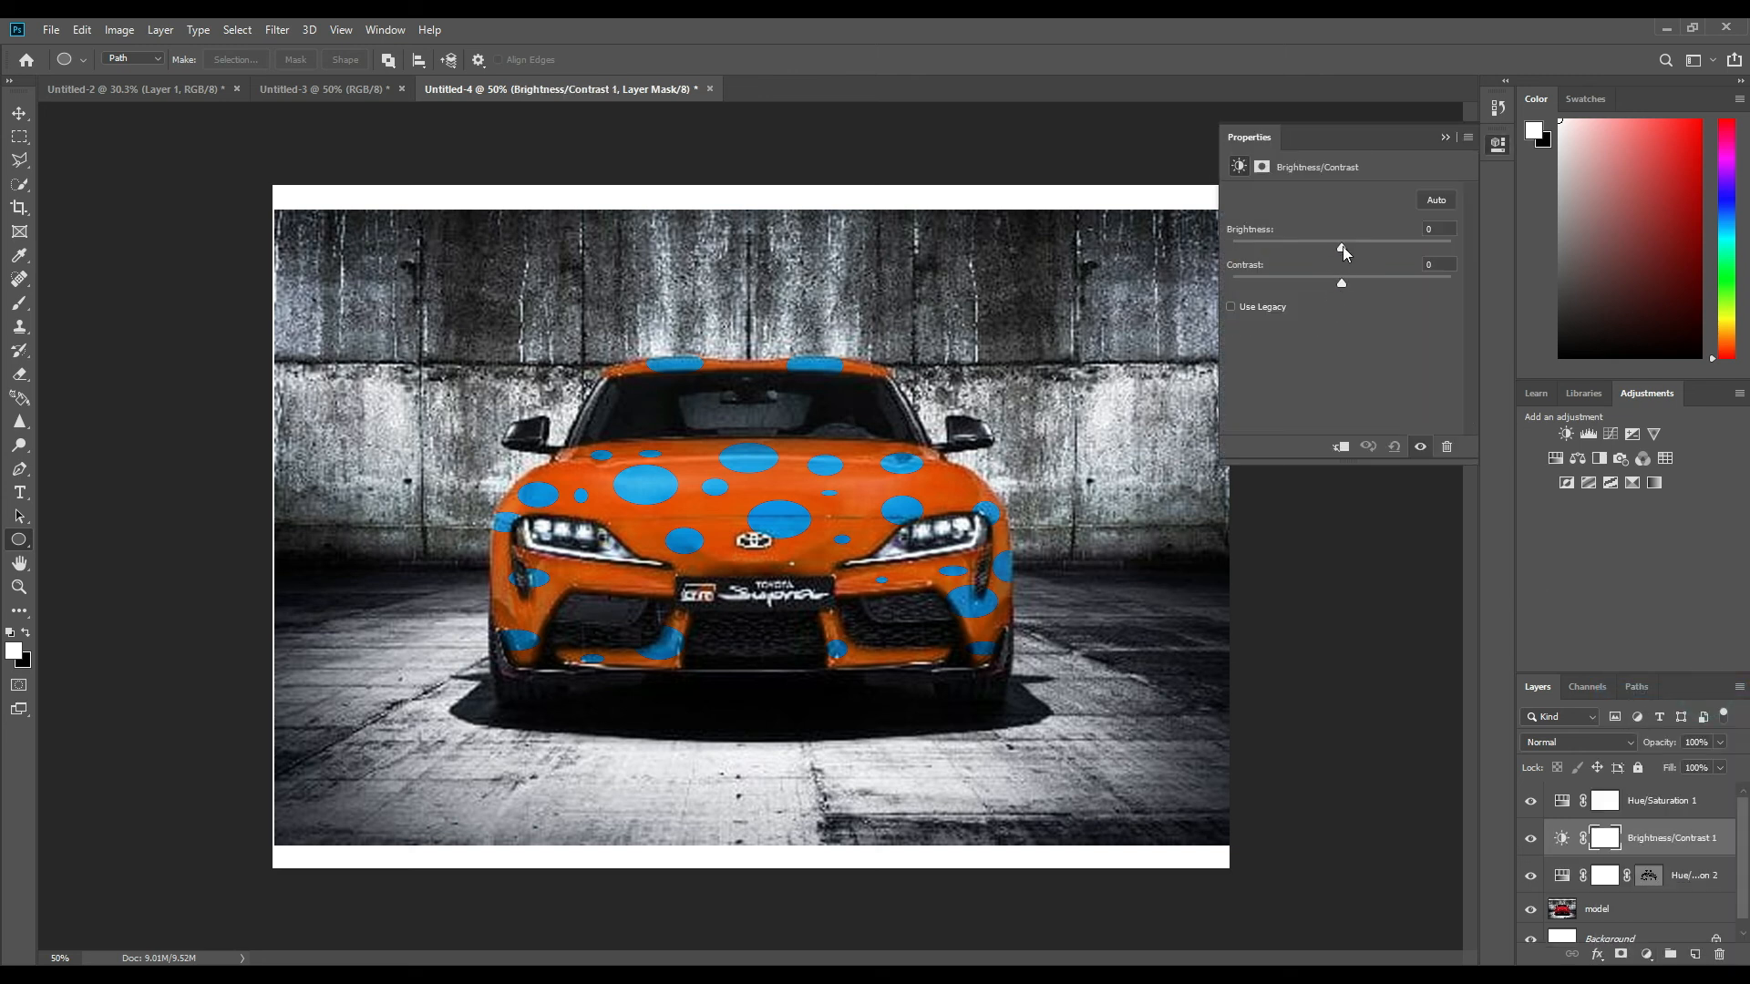
drag(1342, 246, 1239, 288)
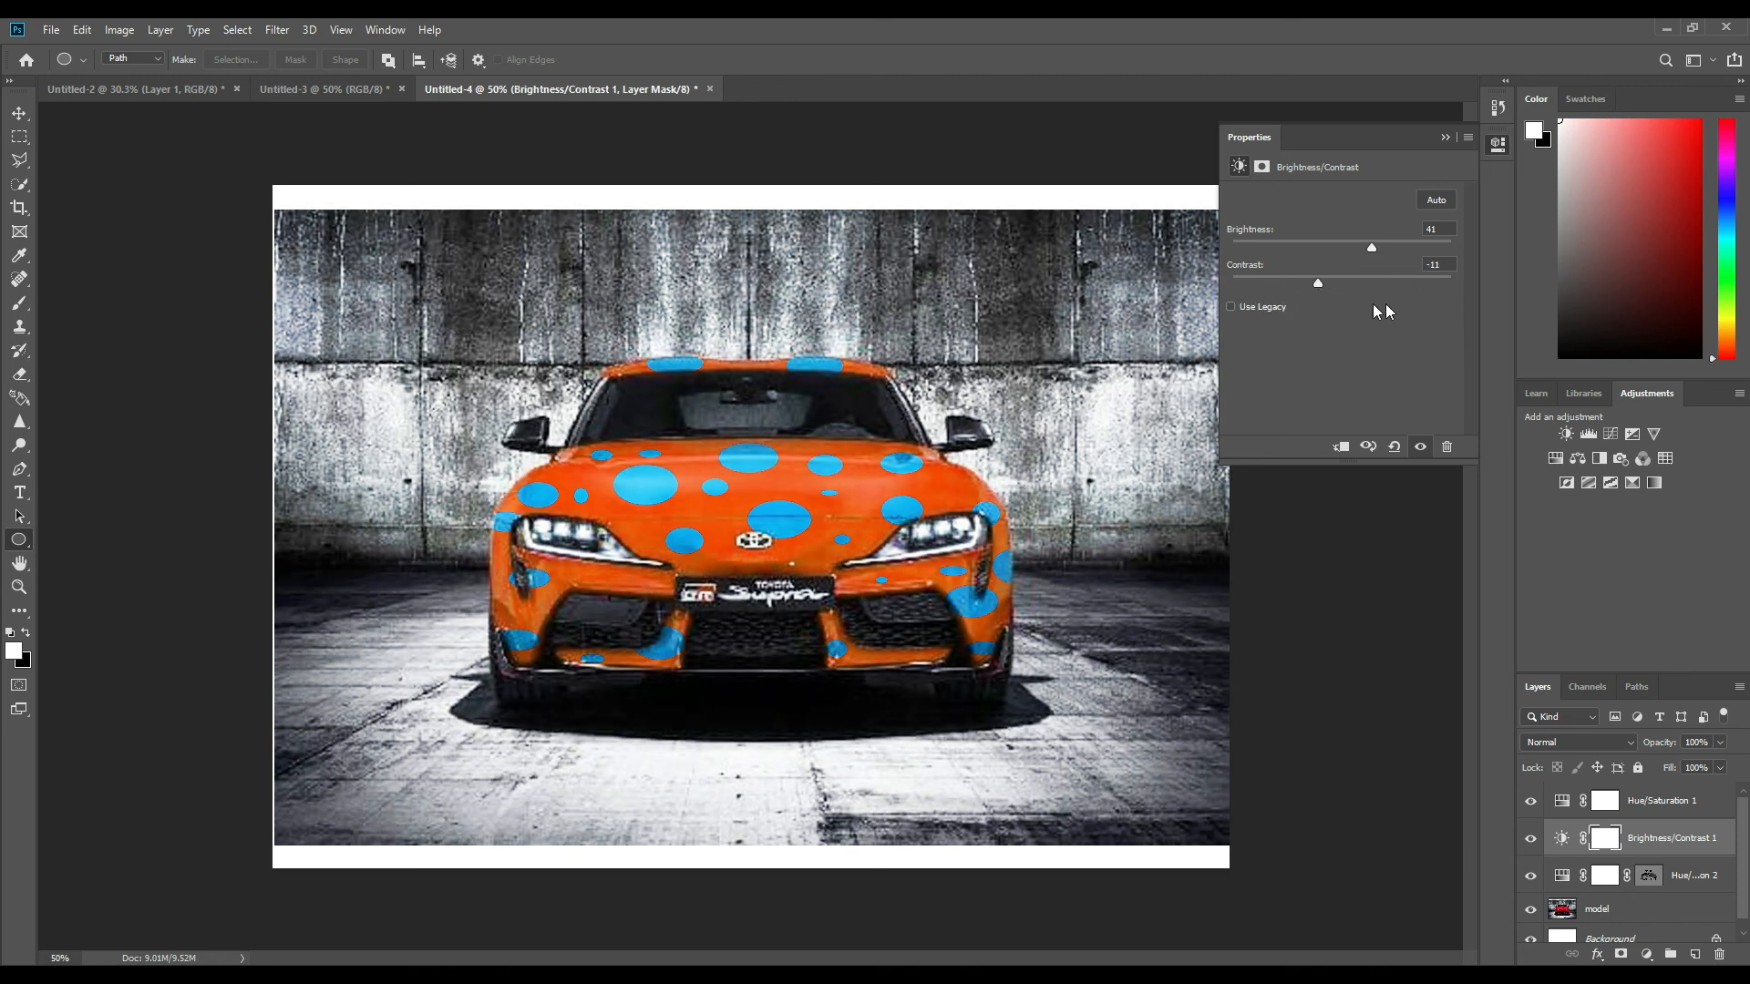
drag(1376, 311, 1426, 312)
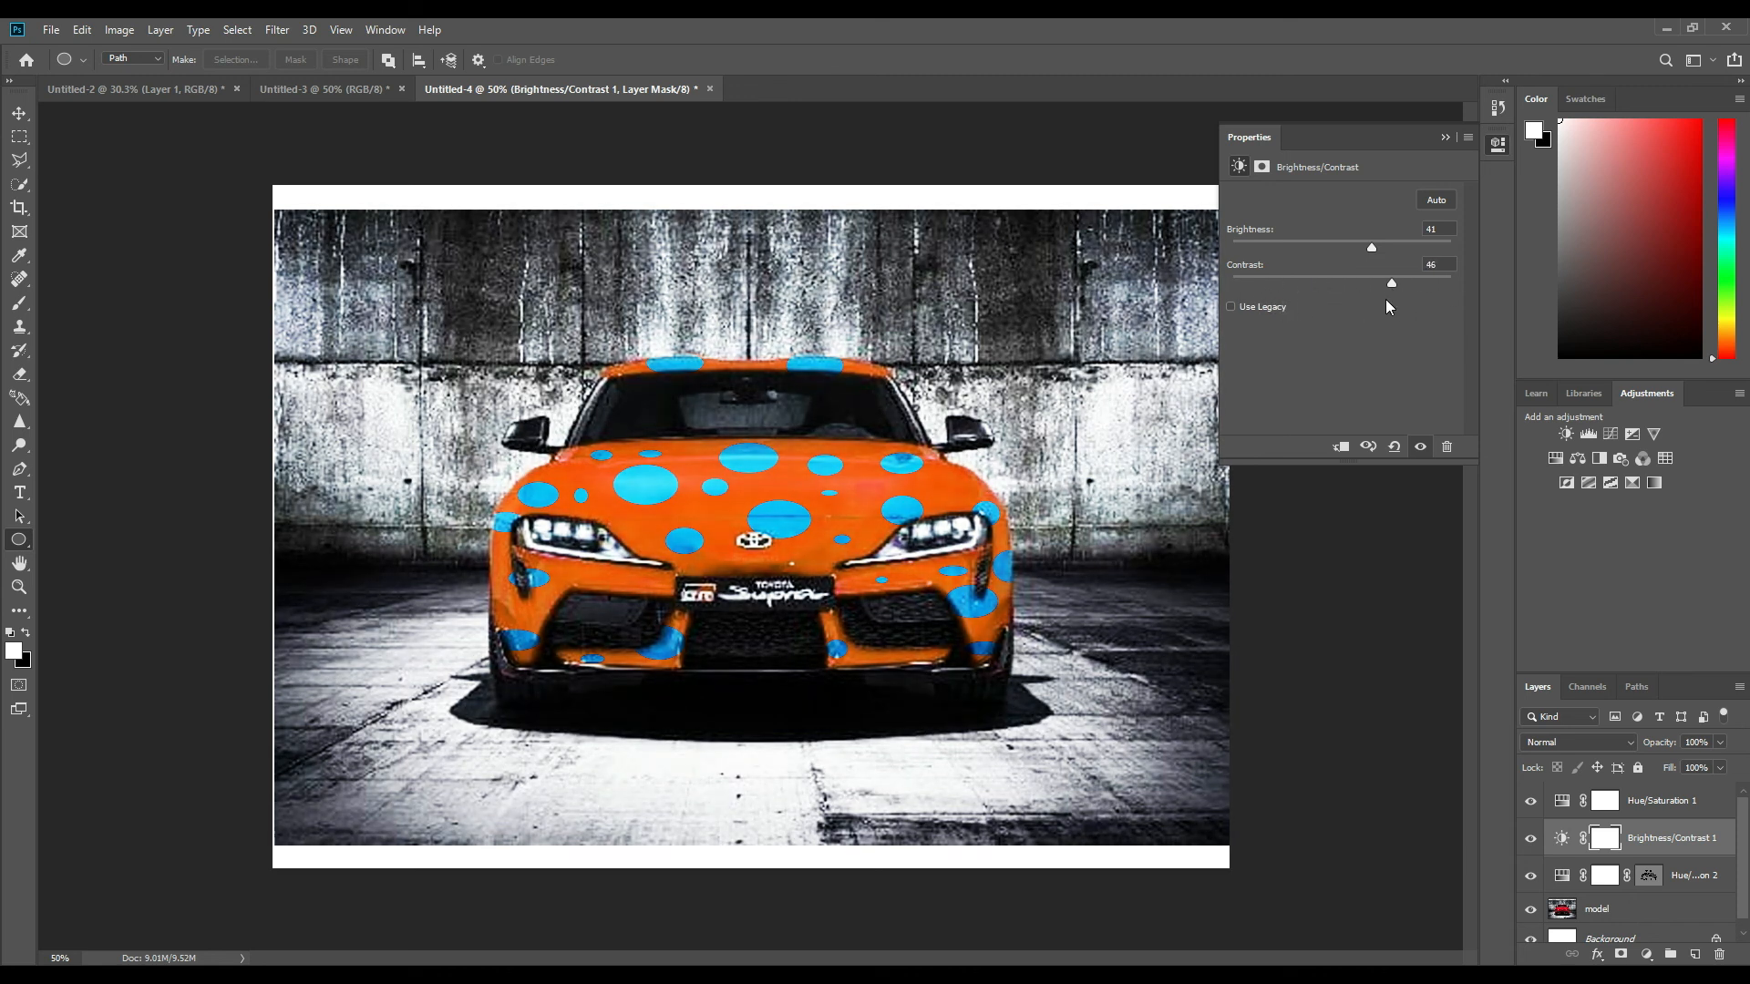
drag(1373, 244, 1358, 250)
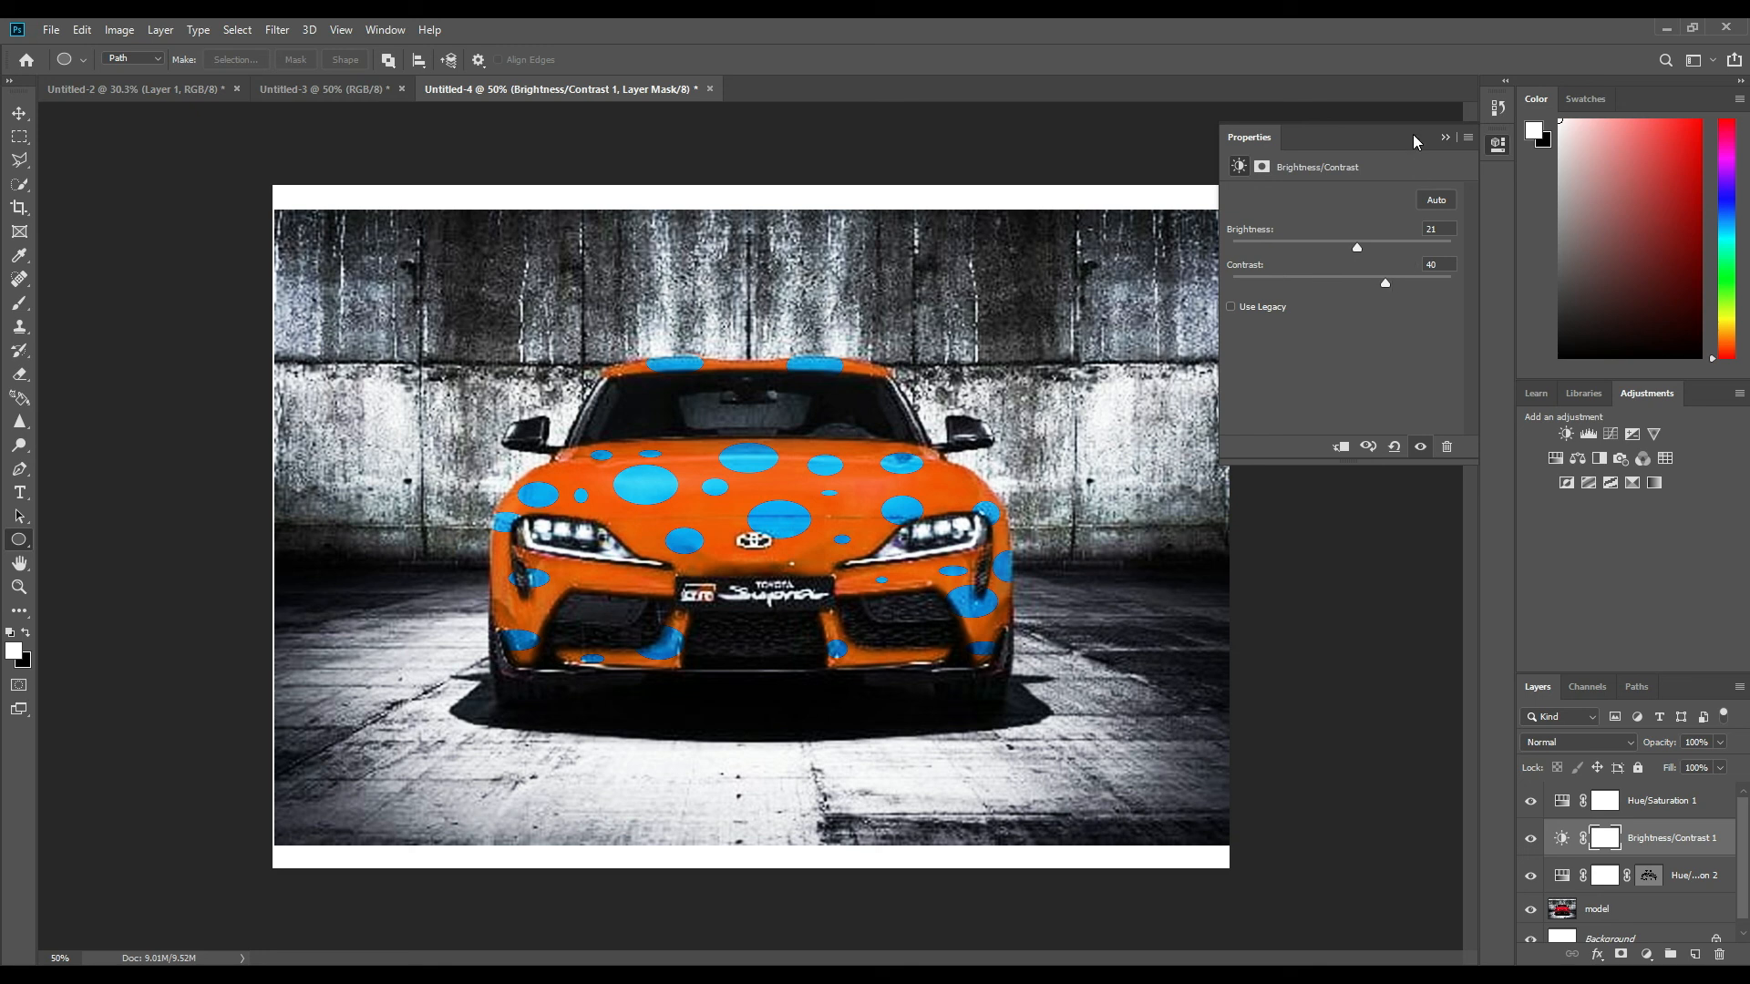
Add a Levels adjustment layer above Brightness/Contrast, apply the Darker preset, and adjust the white input level.
click(1591, 439)
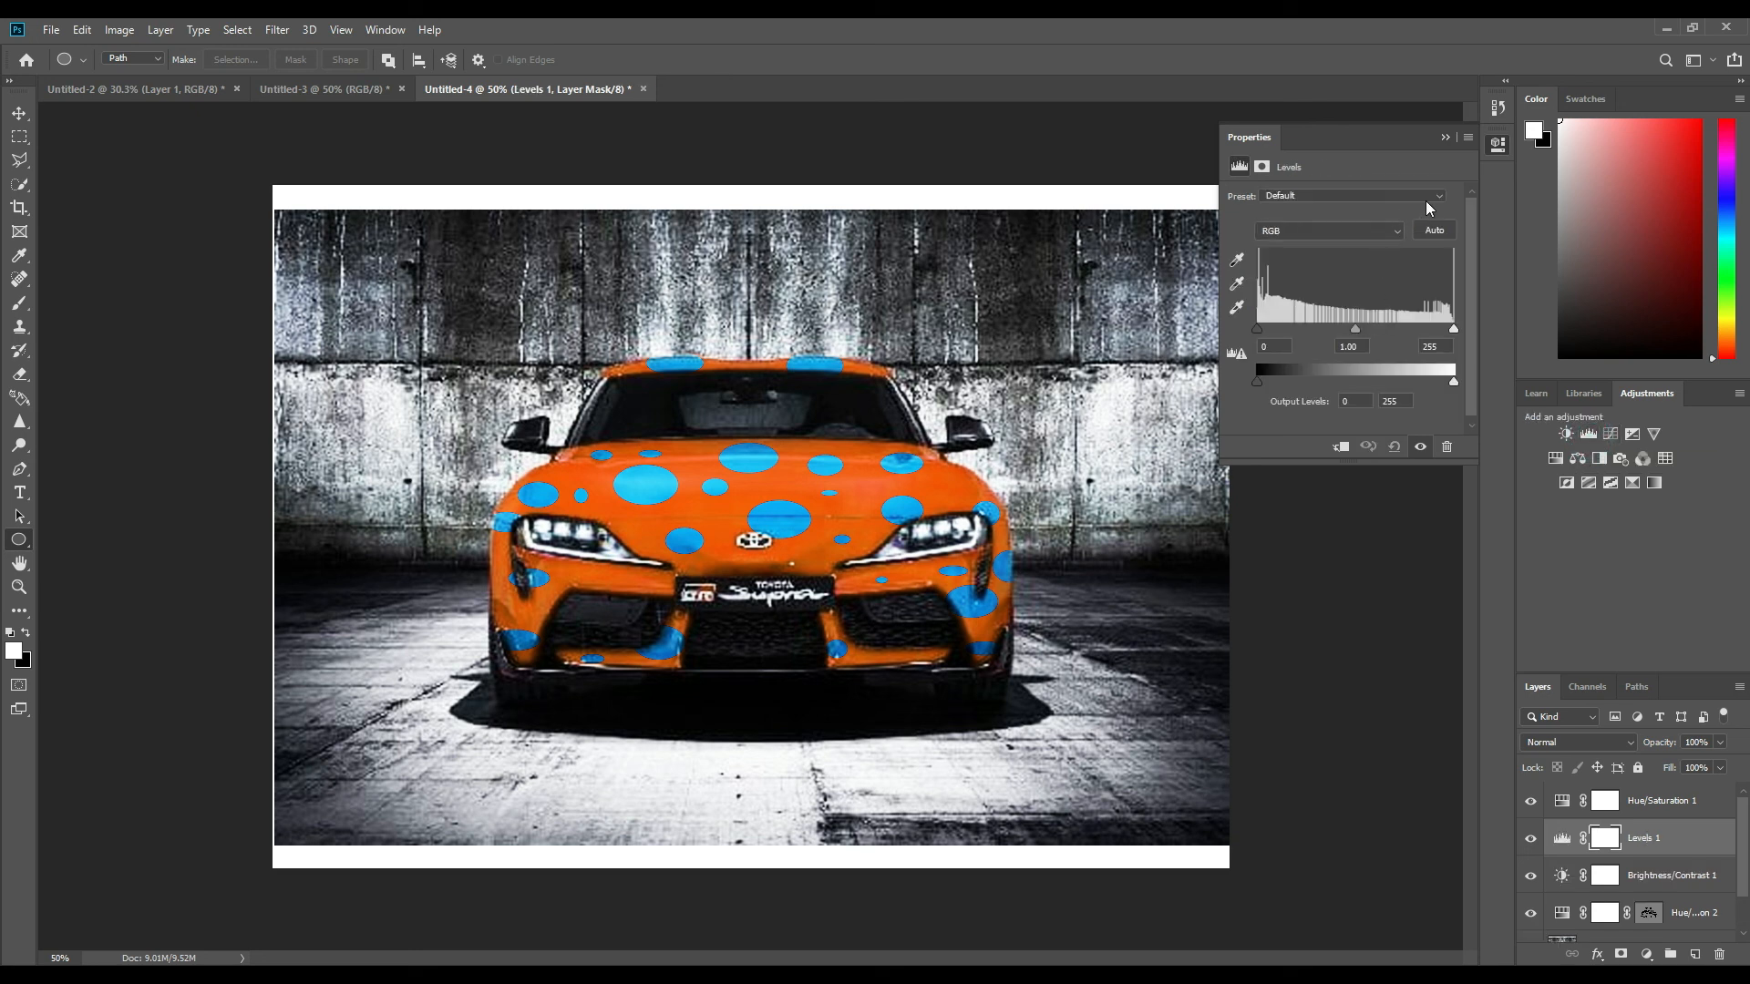
click(1438, 197)
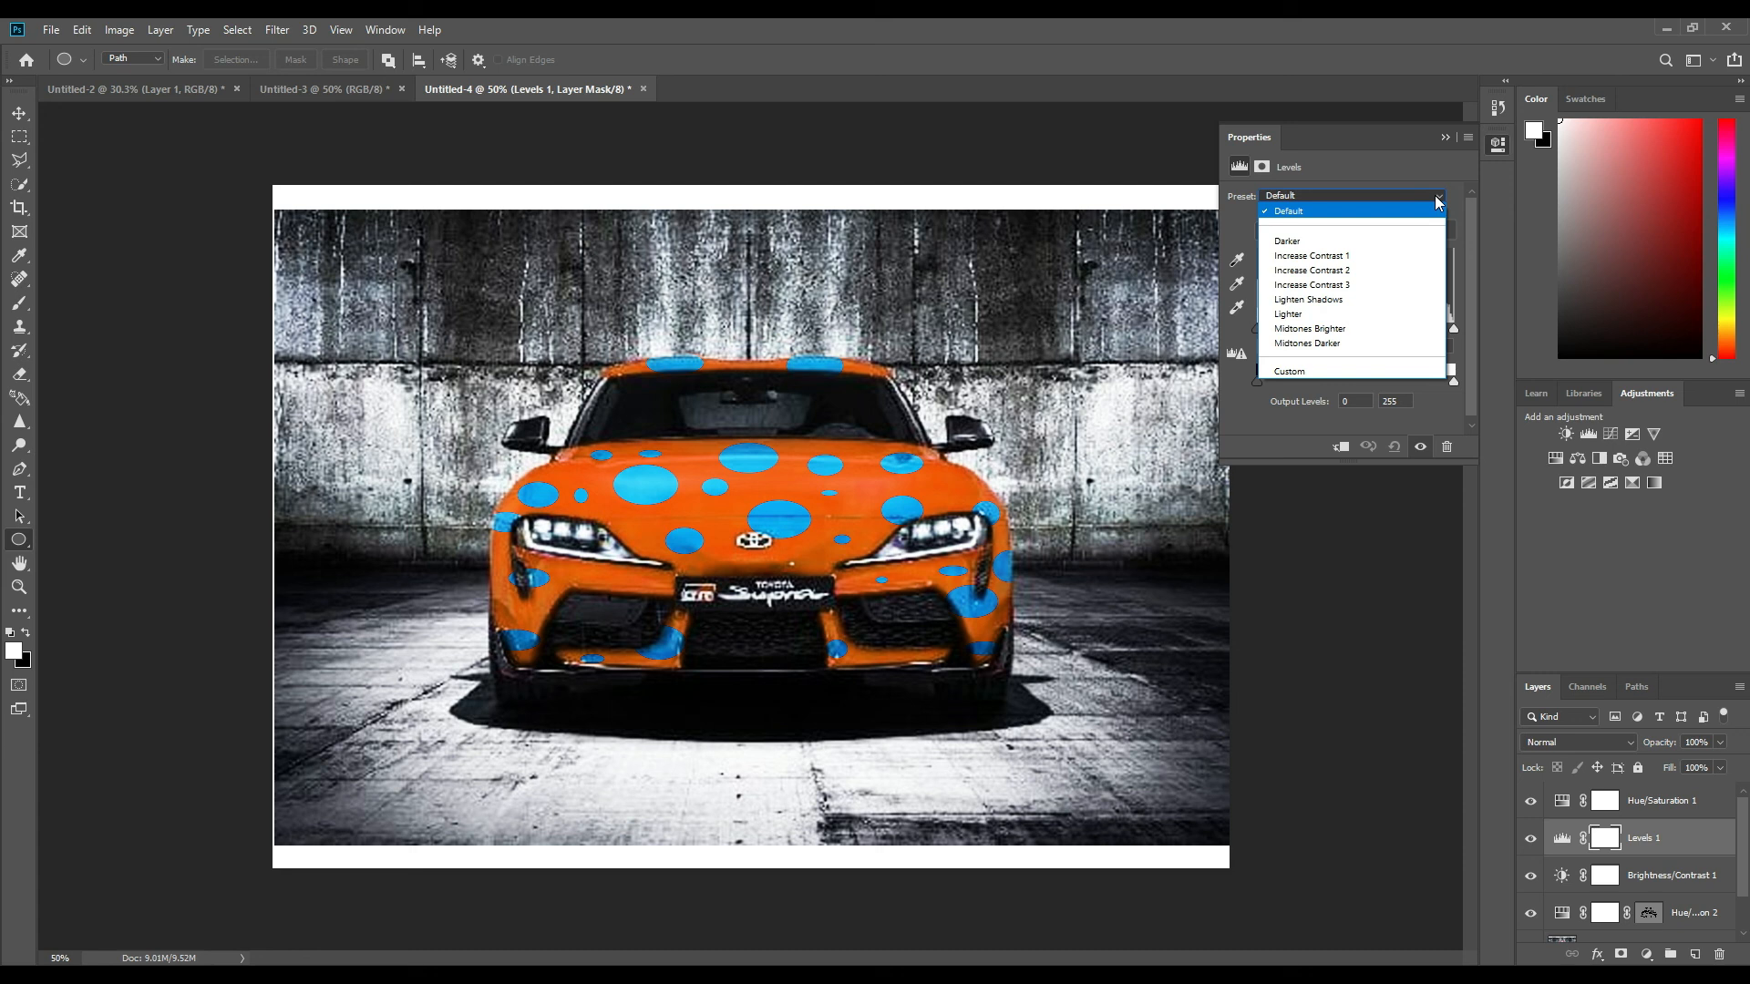
click(1352, 241)
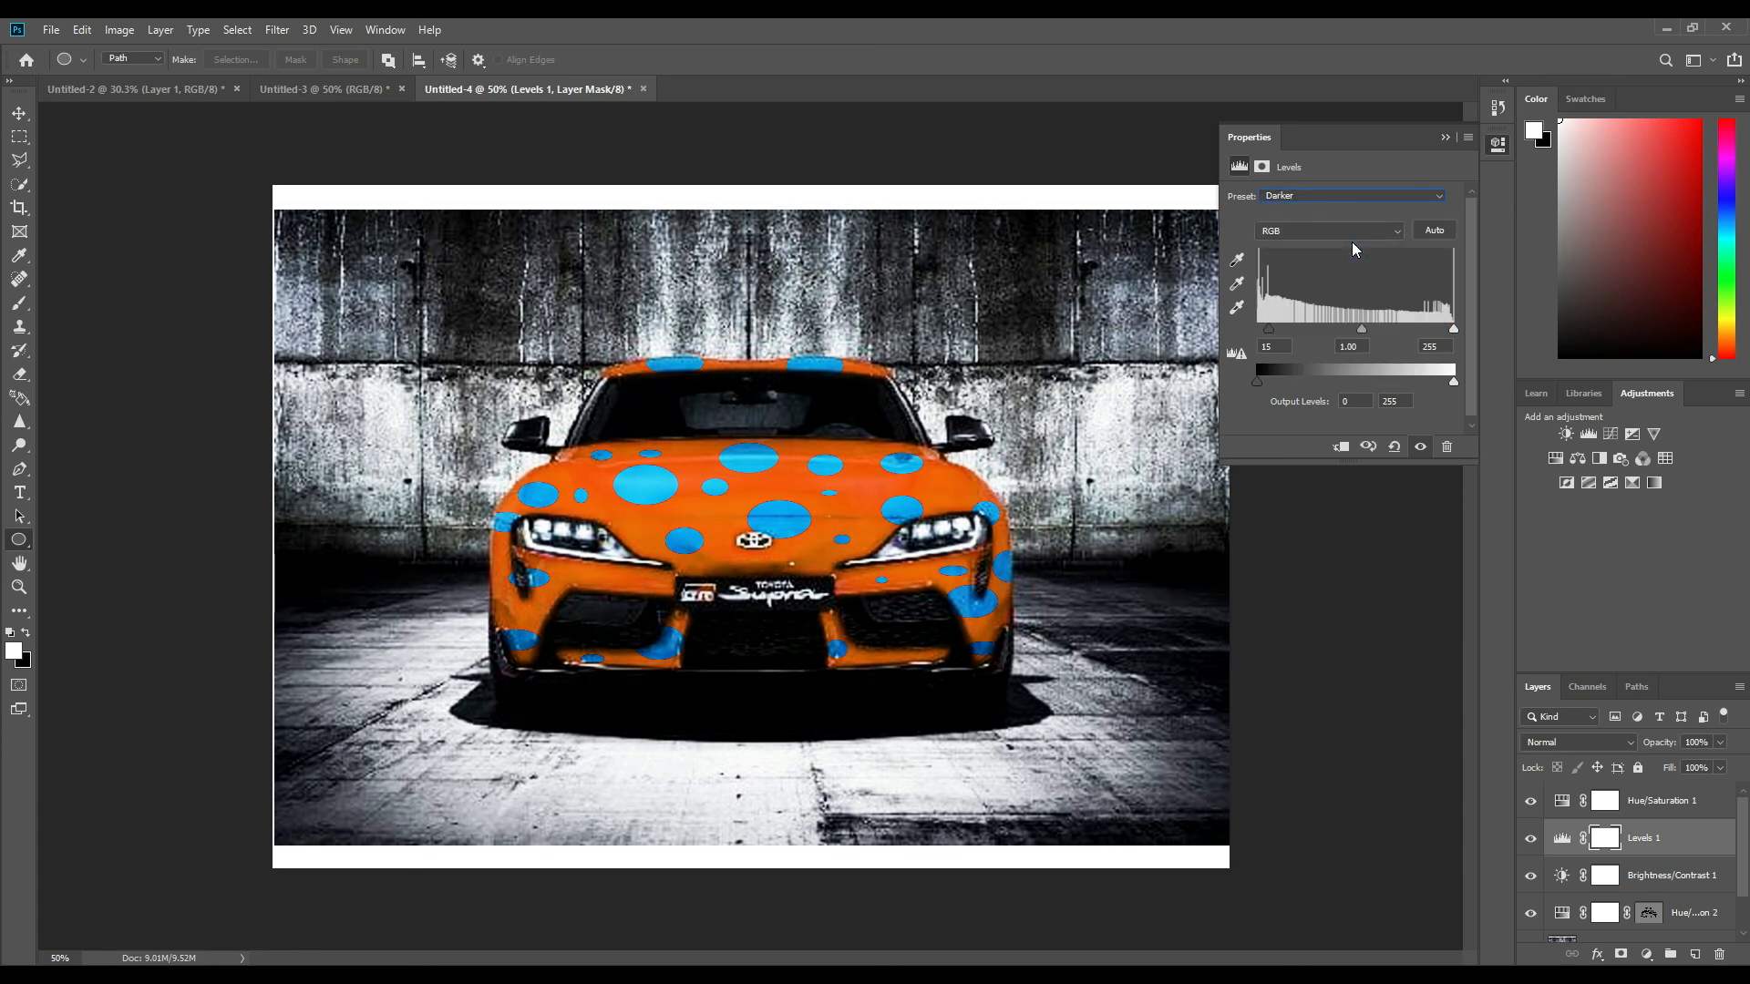
drag(1452, 331, 1488, 329)
Add a Curves adjustment layer above Levels and place a midtone point slightly adjusted near the centre of the RGB curve.
click(1613, 432)
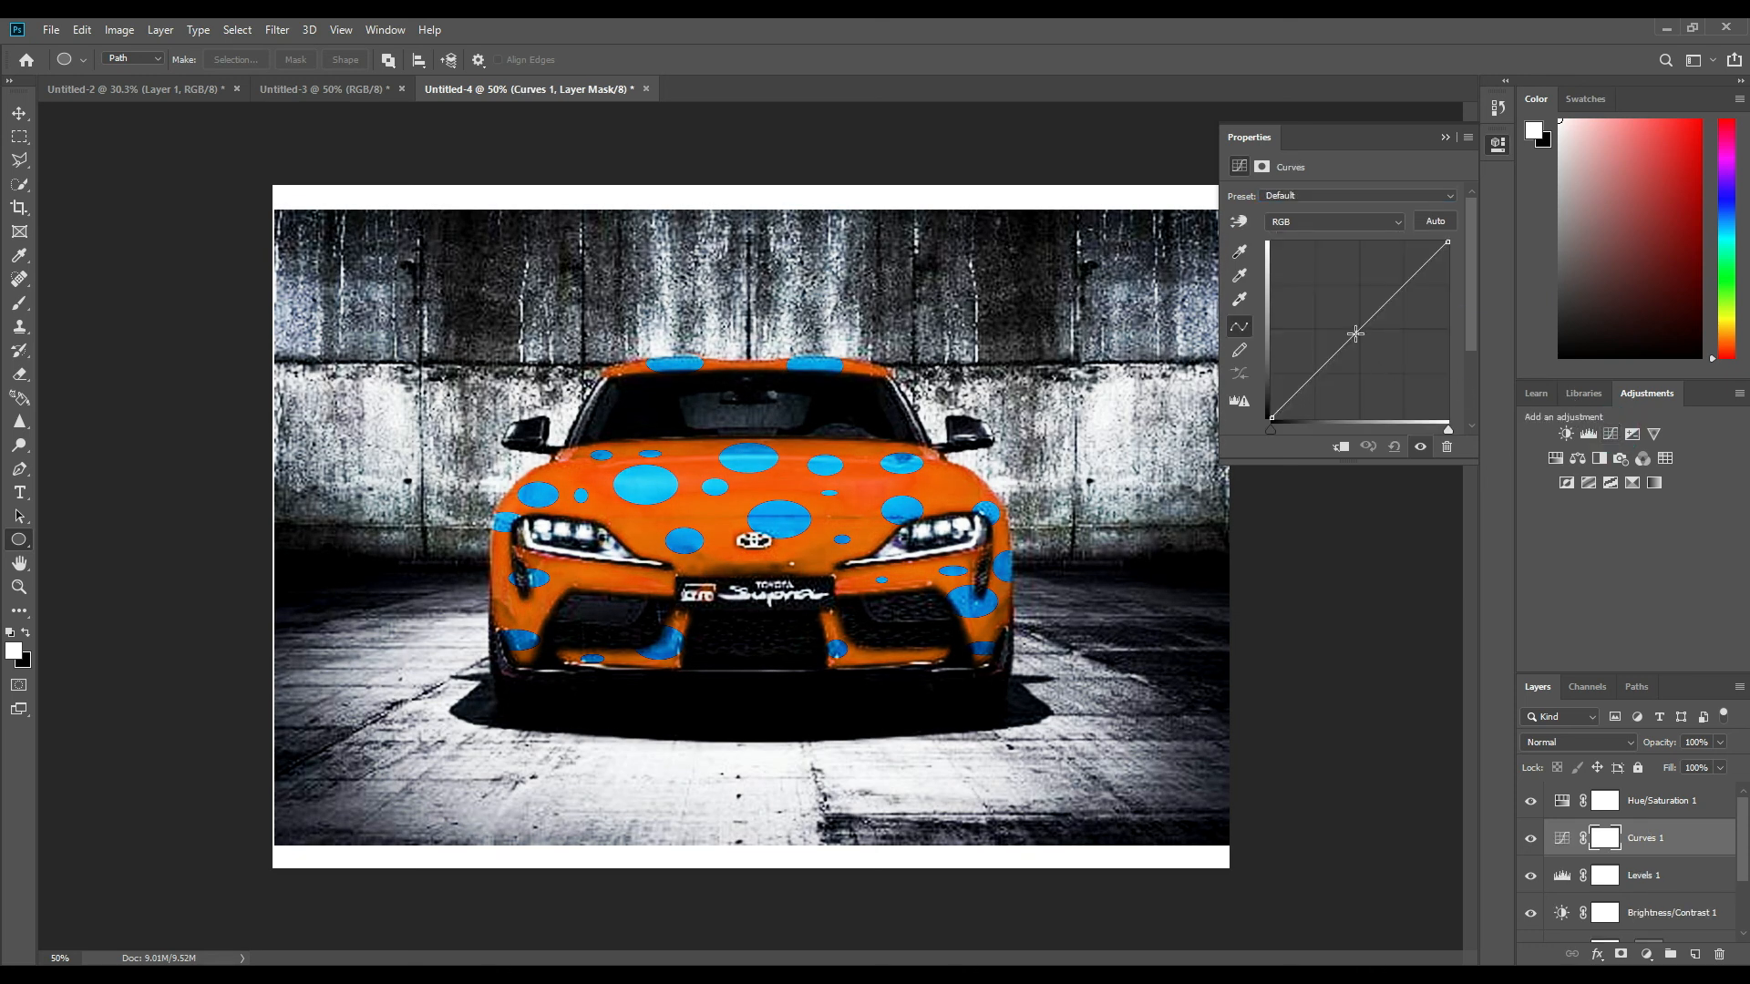
mouse_move(1360, 329)
mouse_down()
mouse_move(1375, 342)
mouse_move(1331, 313)
mouse_move(1358, 329)
mouse_up()
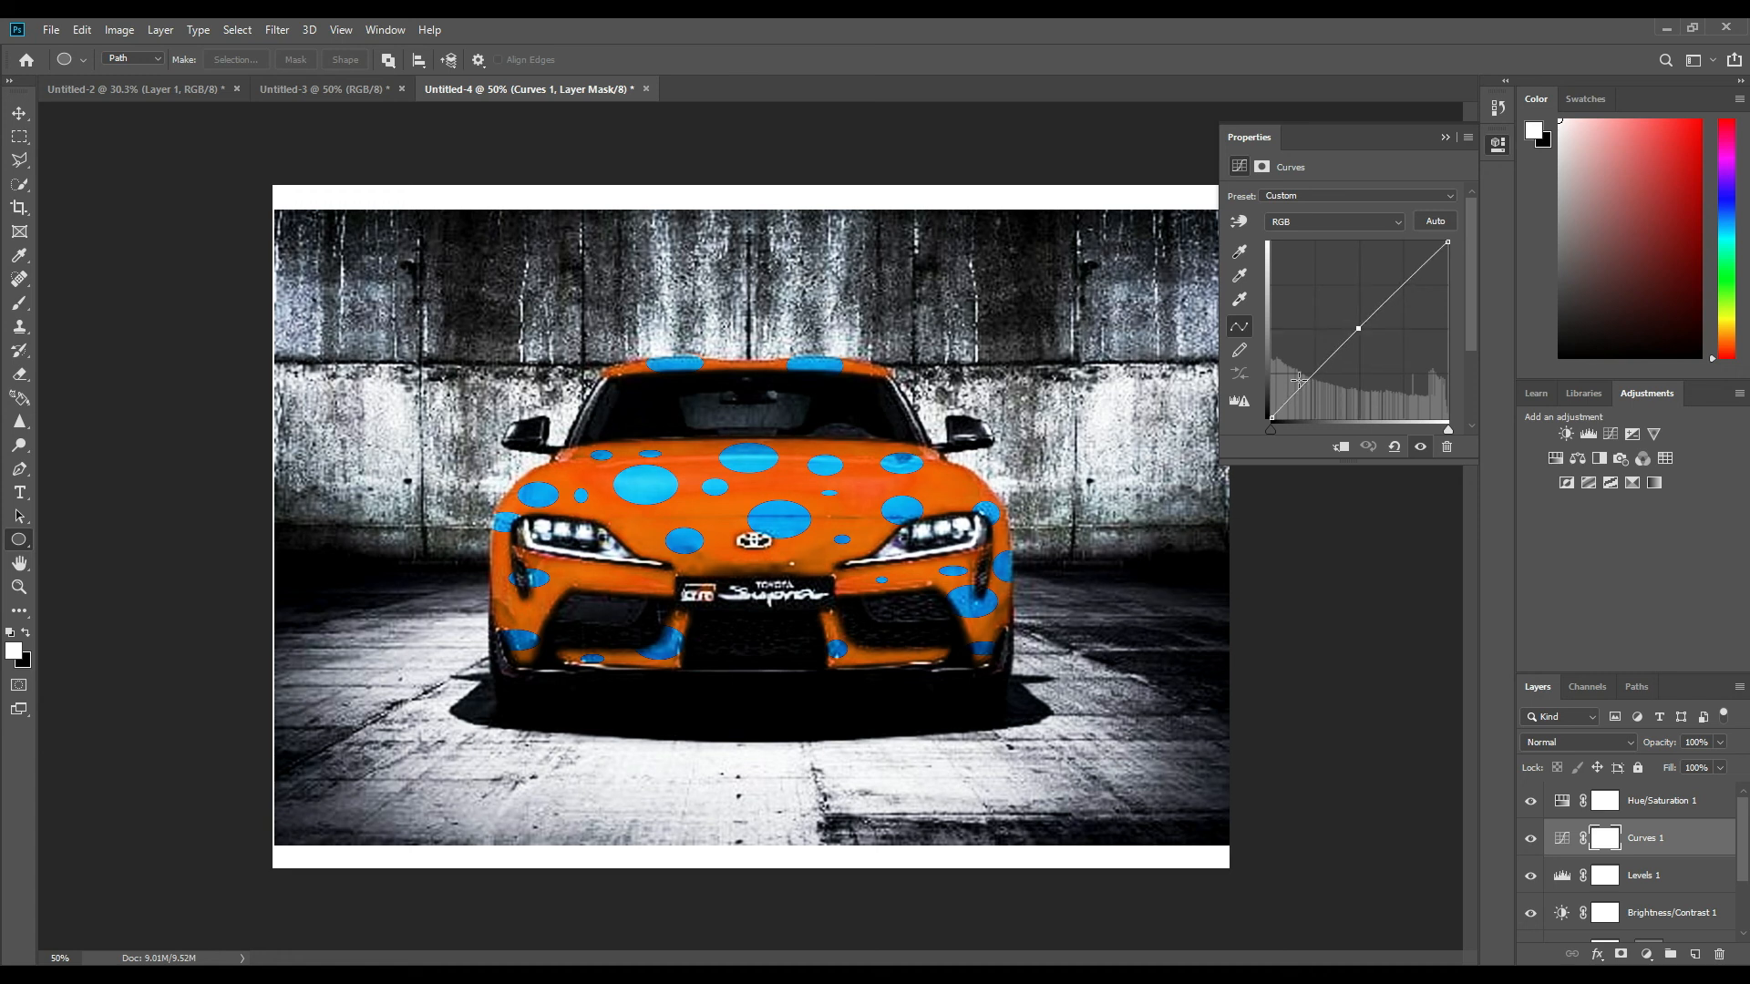
click(1437, 137)
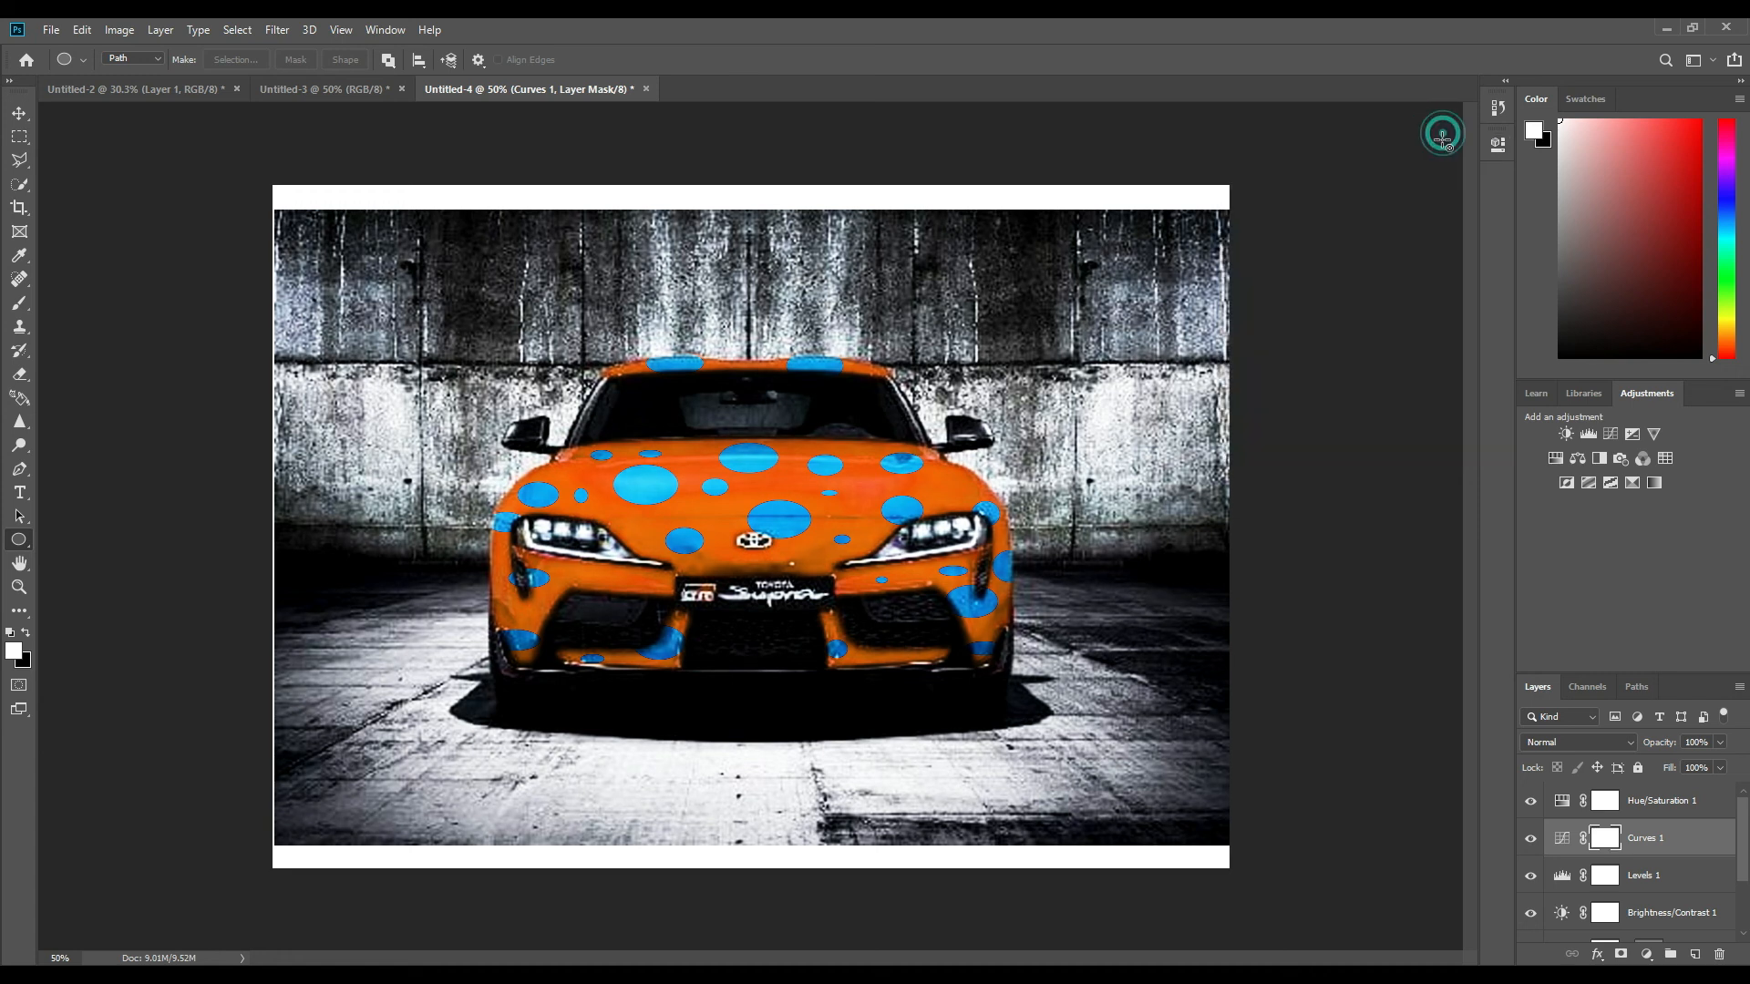